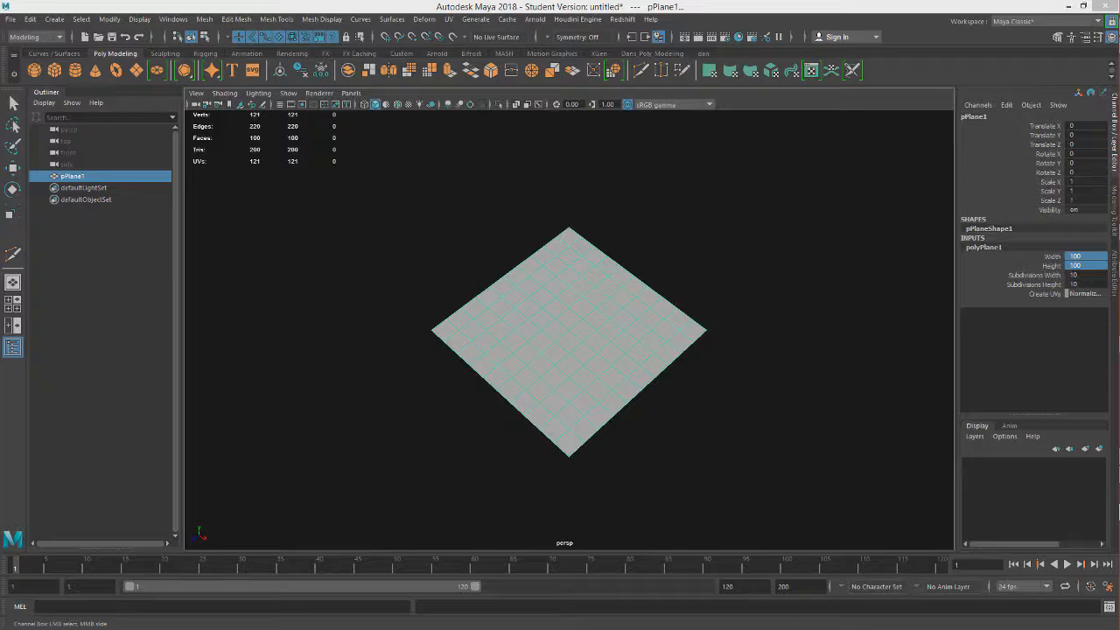
Step: Create a polygon cylinder with radius 20, height 20 and 8 axis subdivisions at the centre of the plane
{"action": "left_click_drag", "start_coordinate": [592, 328], "coordinate": [592, 325], "text": "alt"}
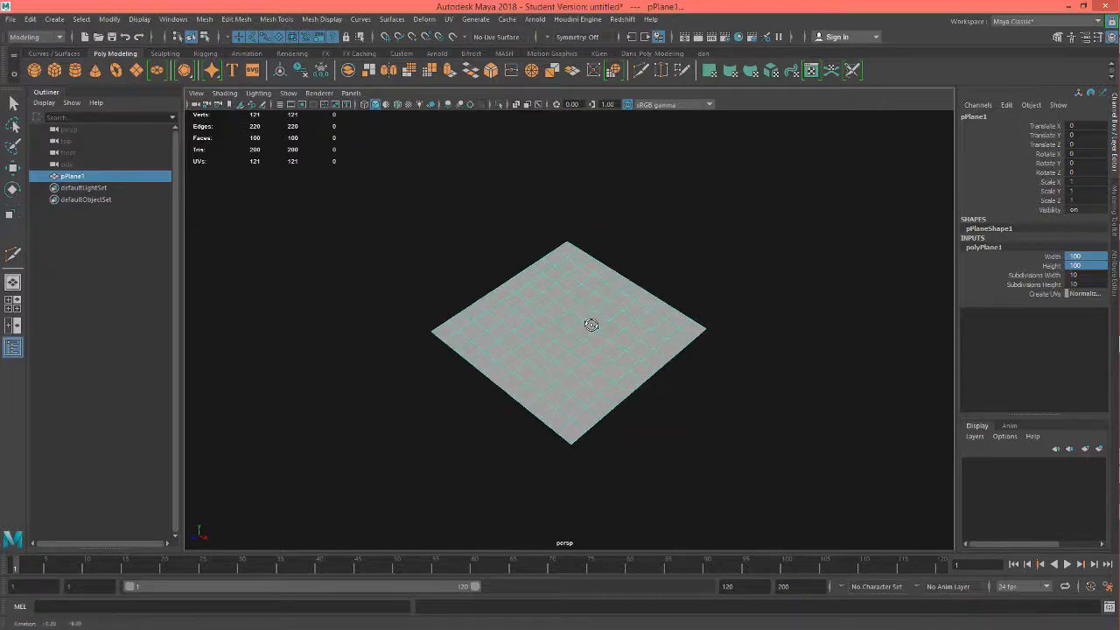
{"action": "left_click", "coordinate": [75, 70]}
{"action": "left_click", "coordinate": [998, 247]}
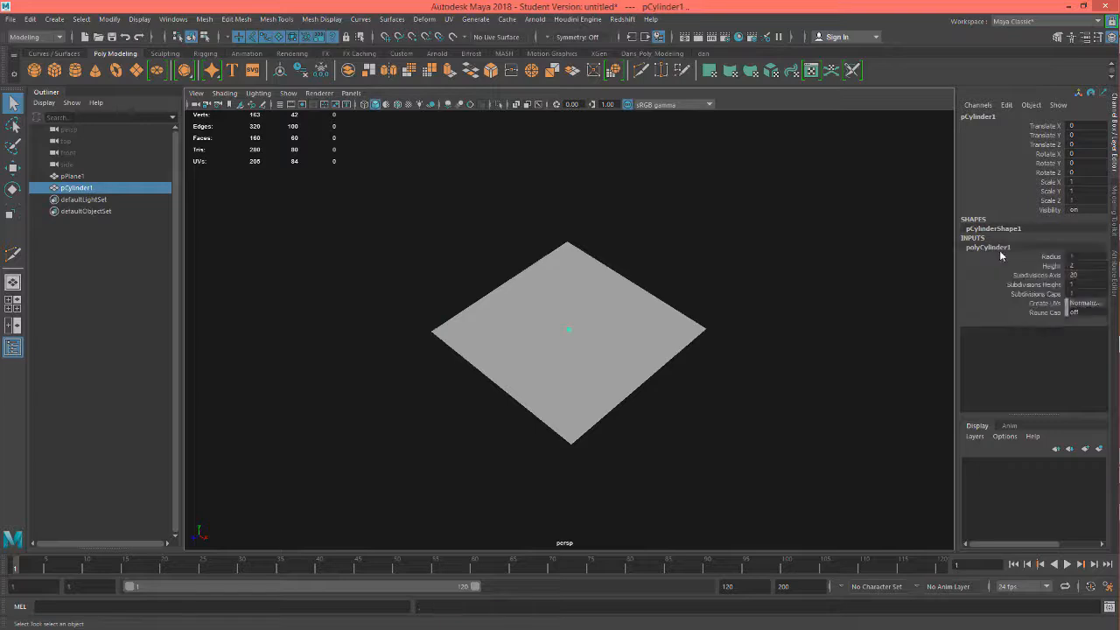
{"action": "double_click", "coordinate": [1081, 257]}
{"action": "double_click", "coordinate": [1083, 276]}
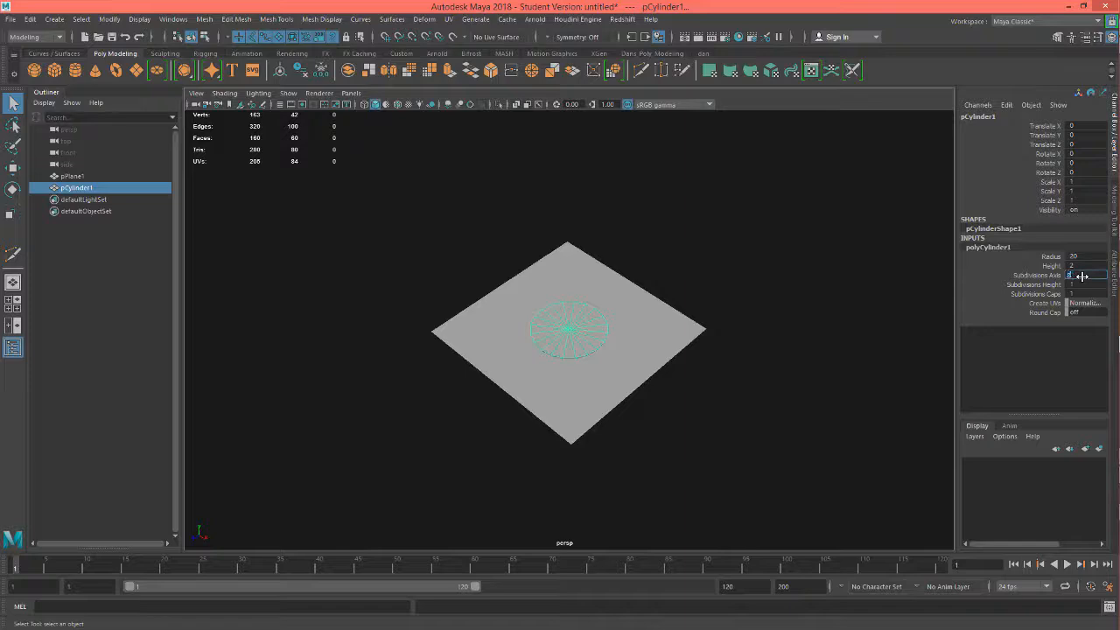
{"action": "type", "text": "8"}
{"action": "key", "text": "Return"}
{"action": "double_click", "coordinate": [1082, 266]}
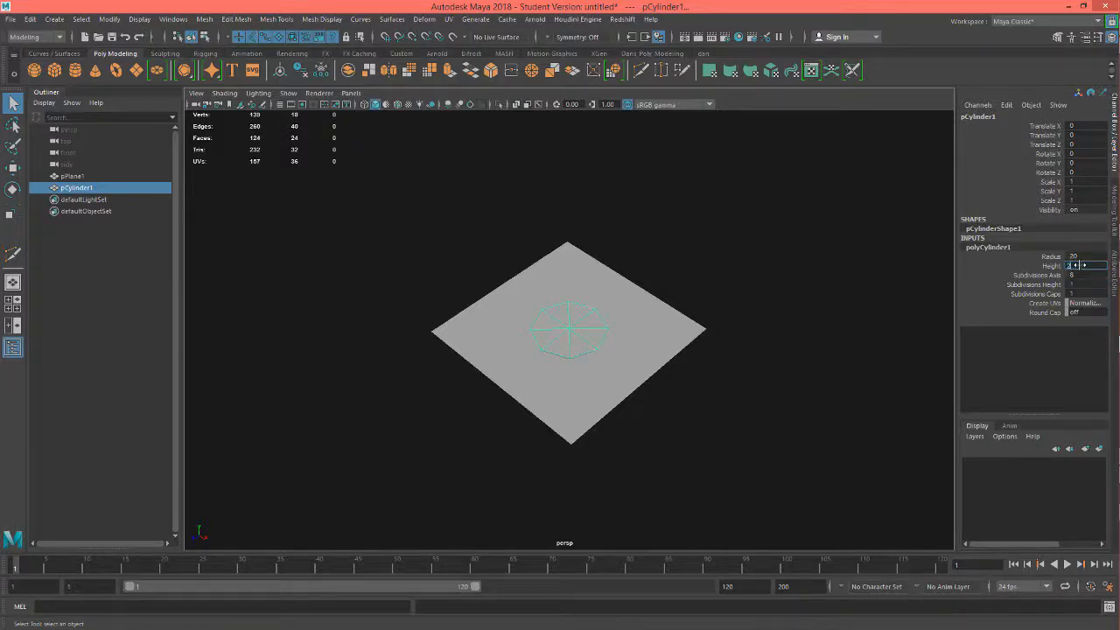
{"action": "type", "text": "20"}
{"action": "key", "text": "Return"}
Step: Snap the cylinder's pivot to a corner vertex on its base
{"action": "left_click_drag", "start_coordinate": [538, 368], "coordinate": [568, 324], "text": "alt"}
{"action": "right_click_drag", "start_coordinate": [569, 321], "coordinate": [740, 325], "text": "alt"}
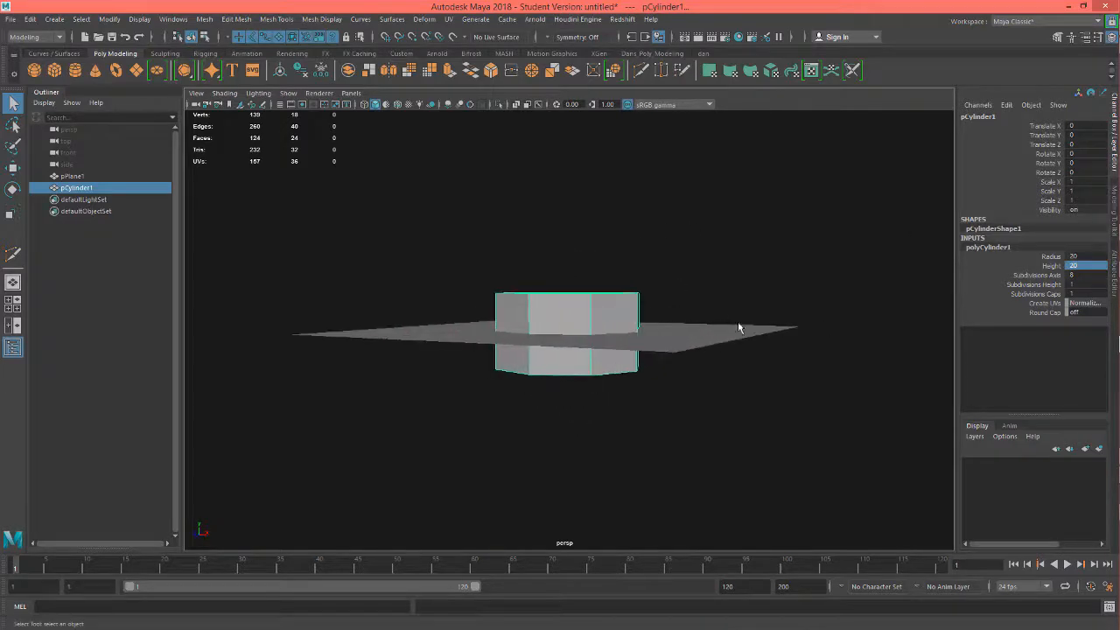
{"action": "left_click_drag", "start_coordinate": [741, 325], "coordinate": [623, 324], "text": "alt"}
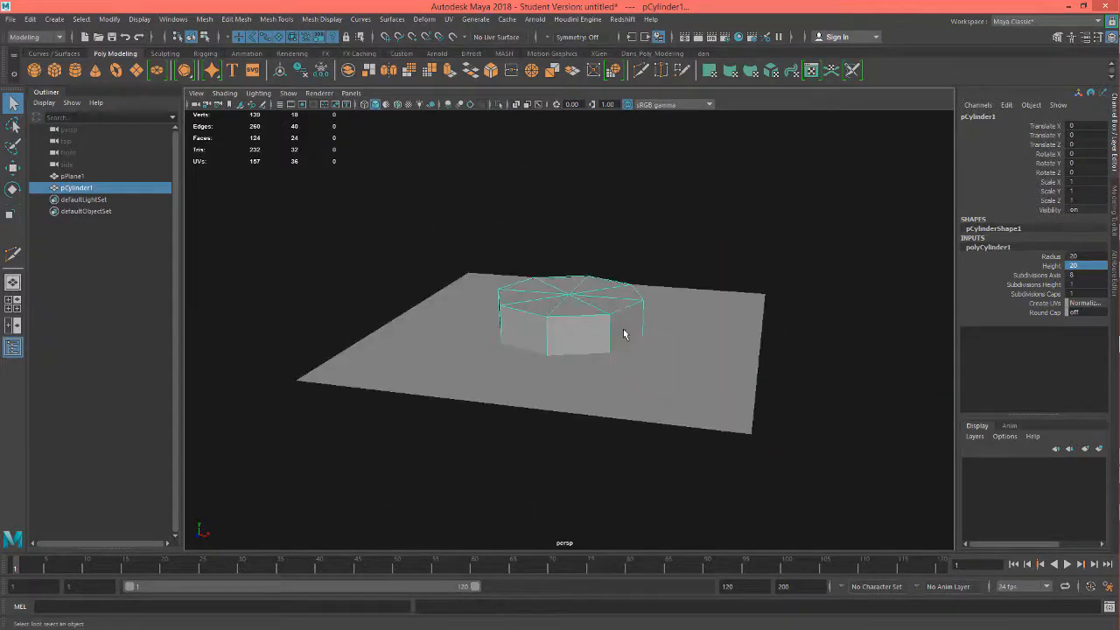
{"action": "left_click", "coordinate": [618, 323]}
{"action": "key", "text": "w"}
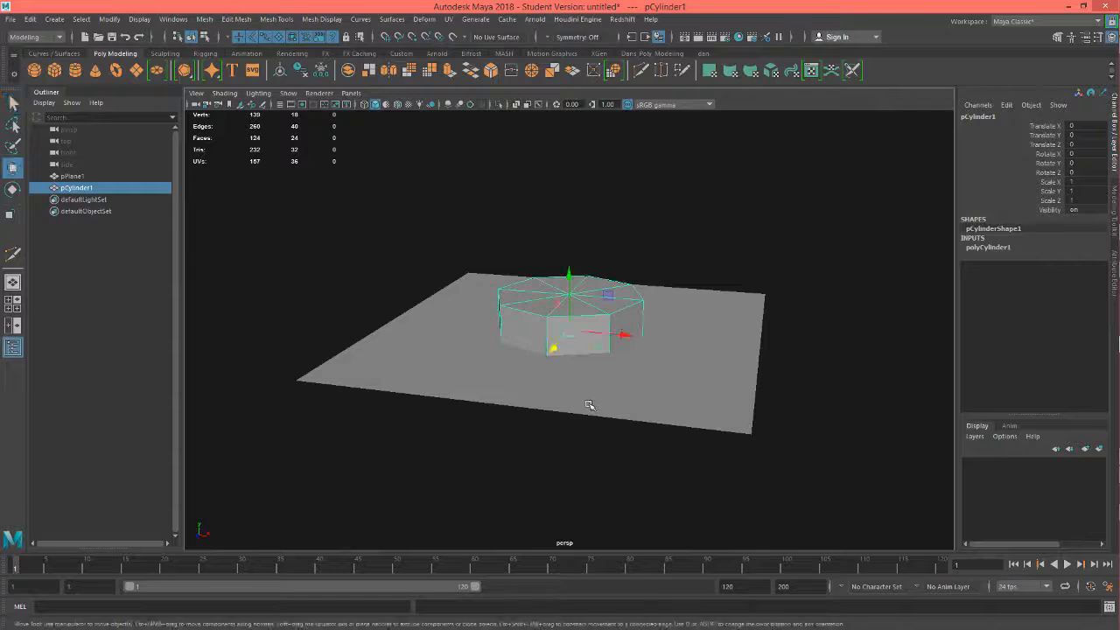
{"action": "left_click_drag", "start_coordinate": [589, 405], "coordinate": [593, 380], "text": "alt"}
{"action": "key", "text": "d"}
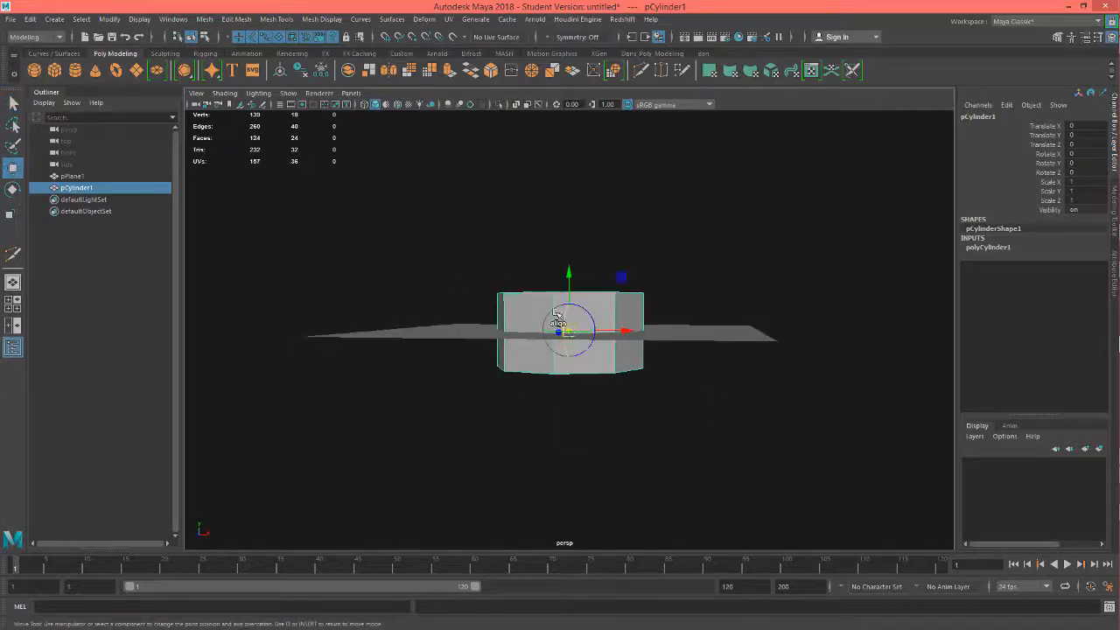
{"action": "left_click_drag", "start_coordinate": [638, 412], "coordinate": [618, 425], "text": "alt"}
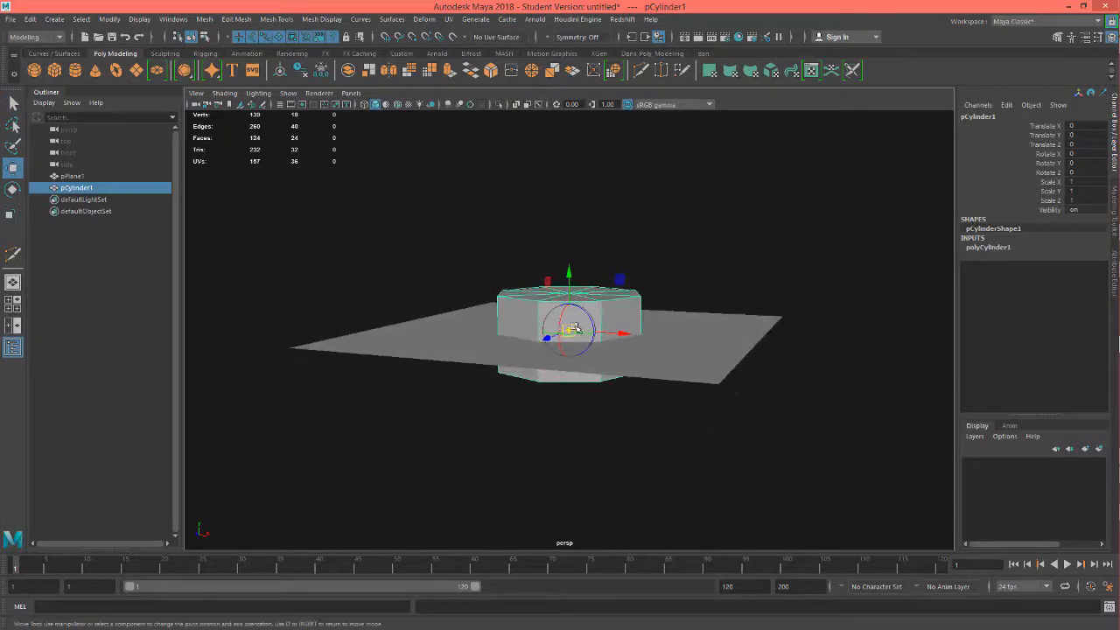
{"action": "key", "text": "v"}
{"action": "mouse_move", "coordinate": [569, 330]}
{"action": "left_mouse_down"}
{"action": "mouse_move", "coordinate": [520, 376]}
{"action": "mouse_move", "coordinate": [539, 383]}
{"action": "left_mouse_up"}
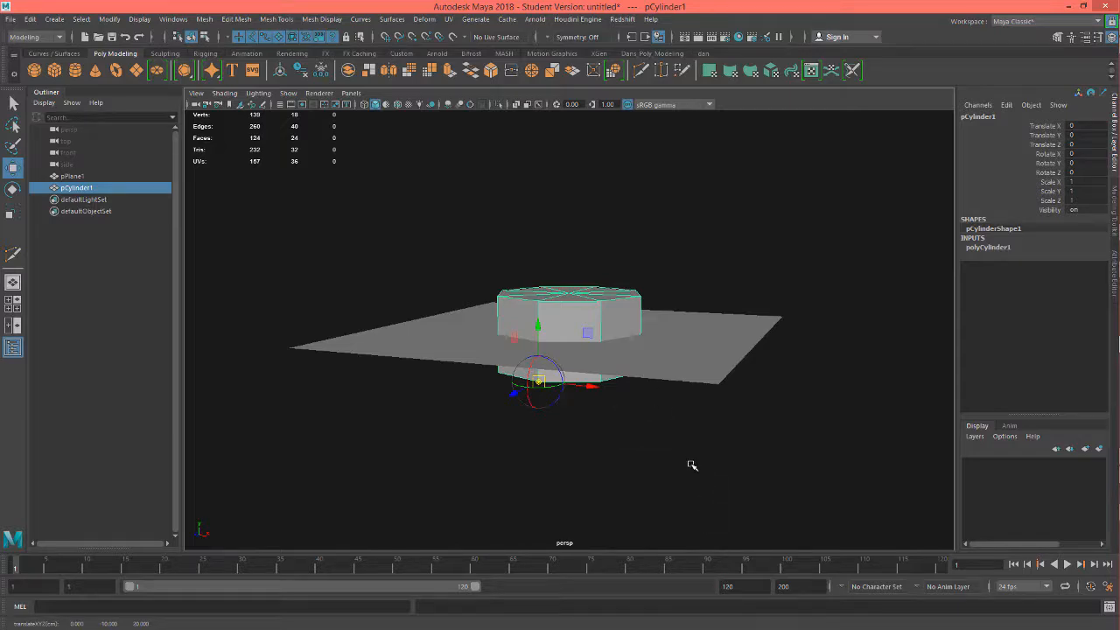
{"action": "key", "text": "d"}
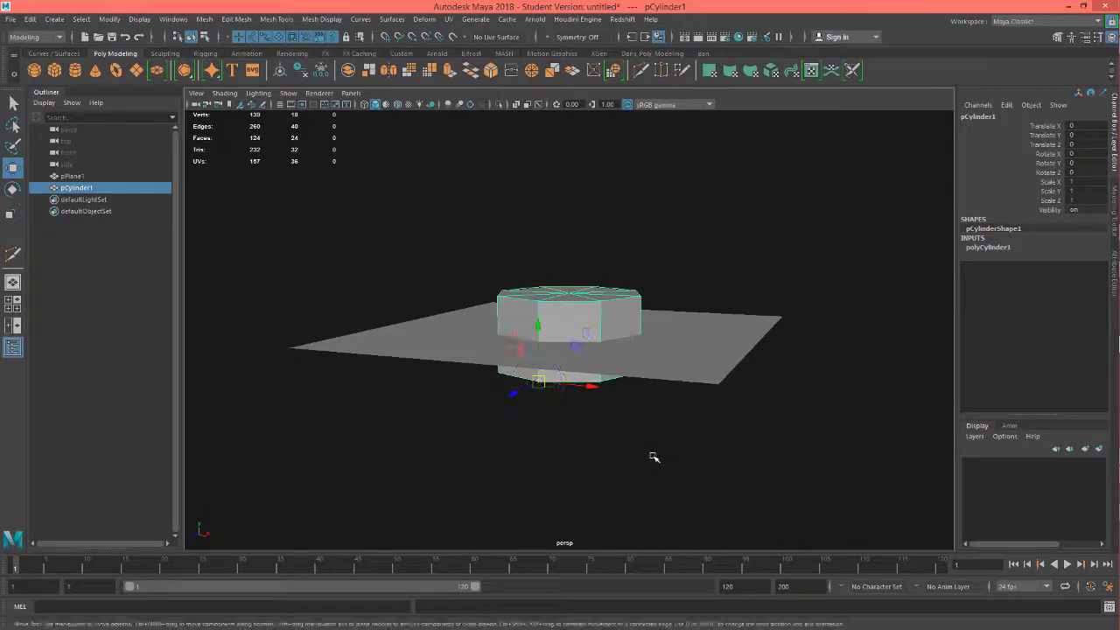
Step: Raise the cylinder along Y to 10 so that its base sits on the plane
{"action": "left_click_drag", "start_coordinate": [591, 443], "coordinate": [586, 442], "text": "alt"}
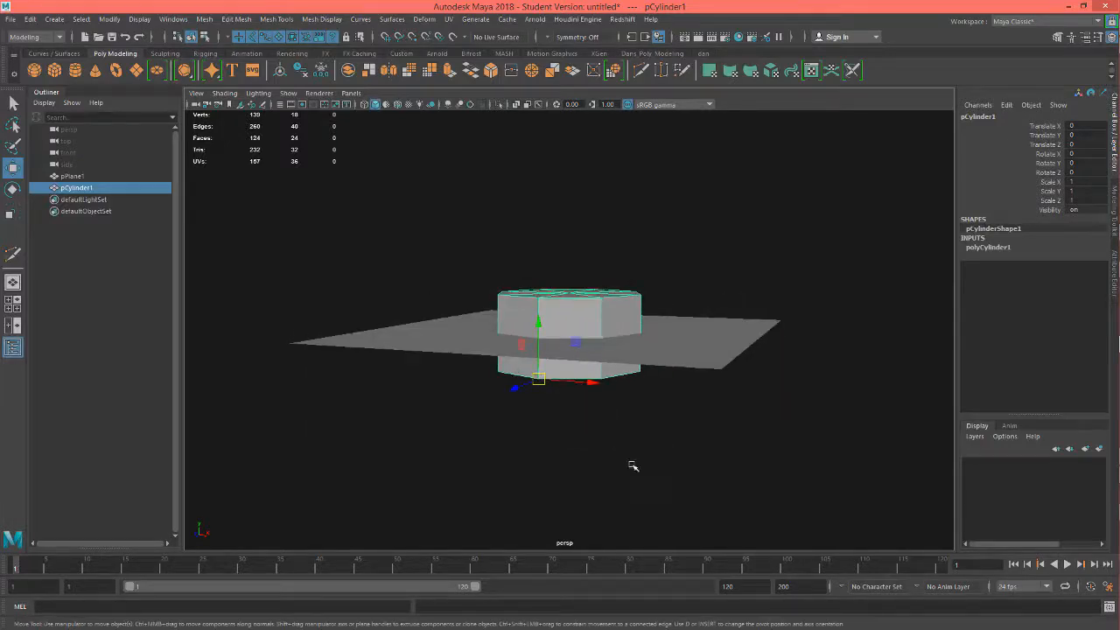
{"action": "mouse_move", "coordinate": [615, 464]}
{"action": "left_mouse_down", "text": "alt"}
{"action": "mouse_move", "coordinate": [595, 481]}
{"action": "mouse_move", "coordinate": [600, 470]}
{"action": "left_mouse_up", "text": "alt"}
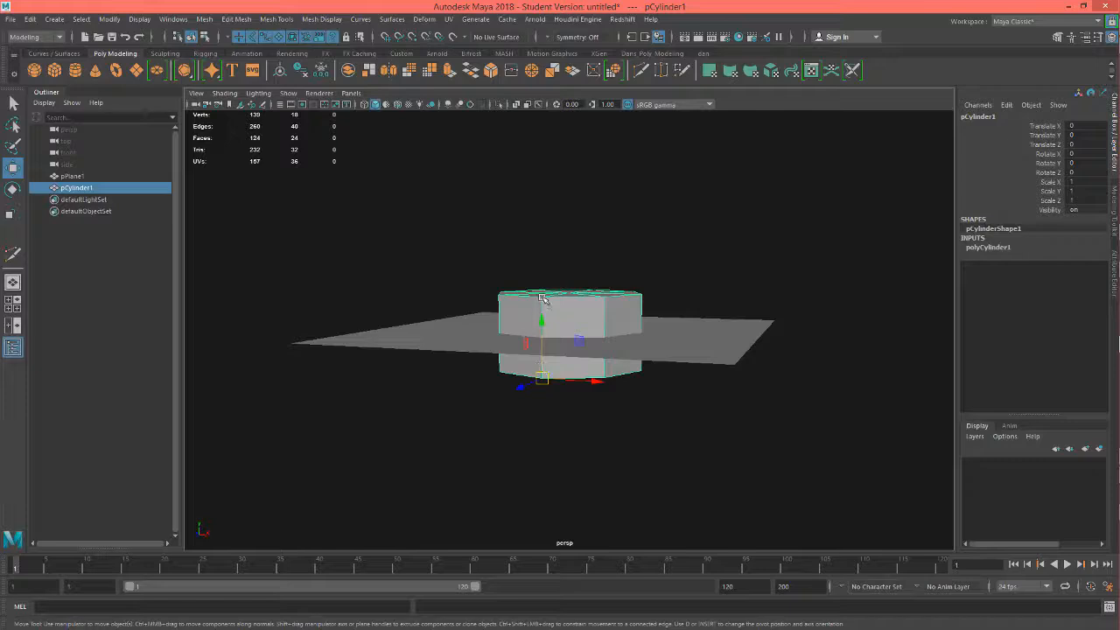
{"action": "left_click_drag", "start_coordinate": [740, 390], "coordinate": [740, 409], "text": "alt"}
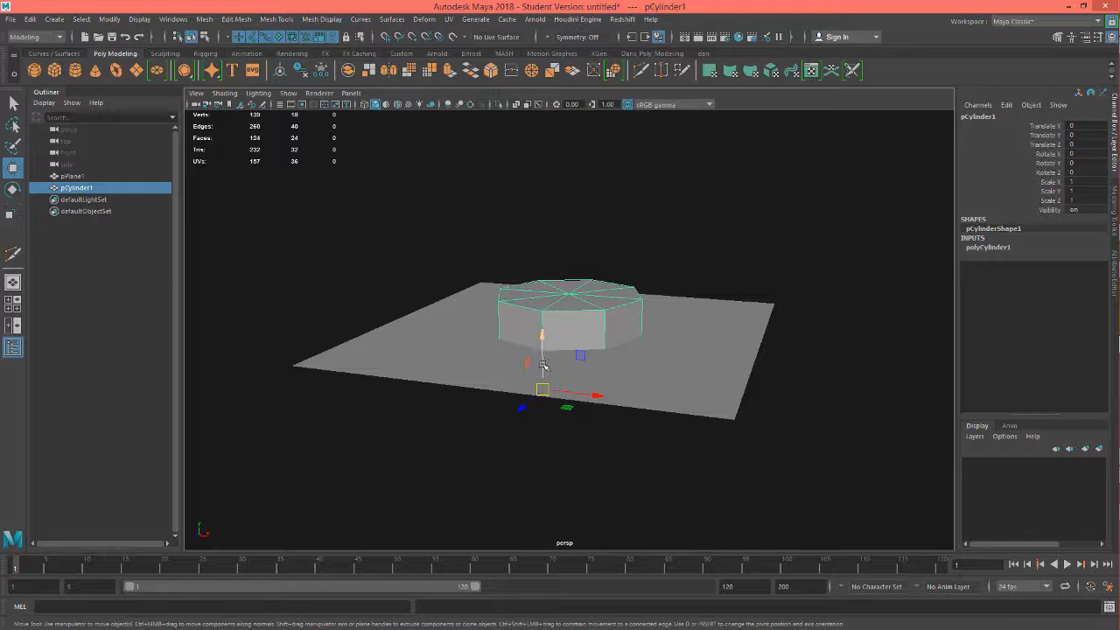
{"action": "left_click_drag", "start_coordinate": [543, 367], "coordinate": [542, 334]}
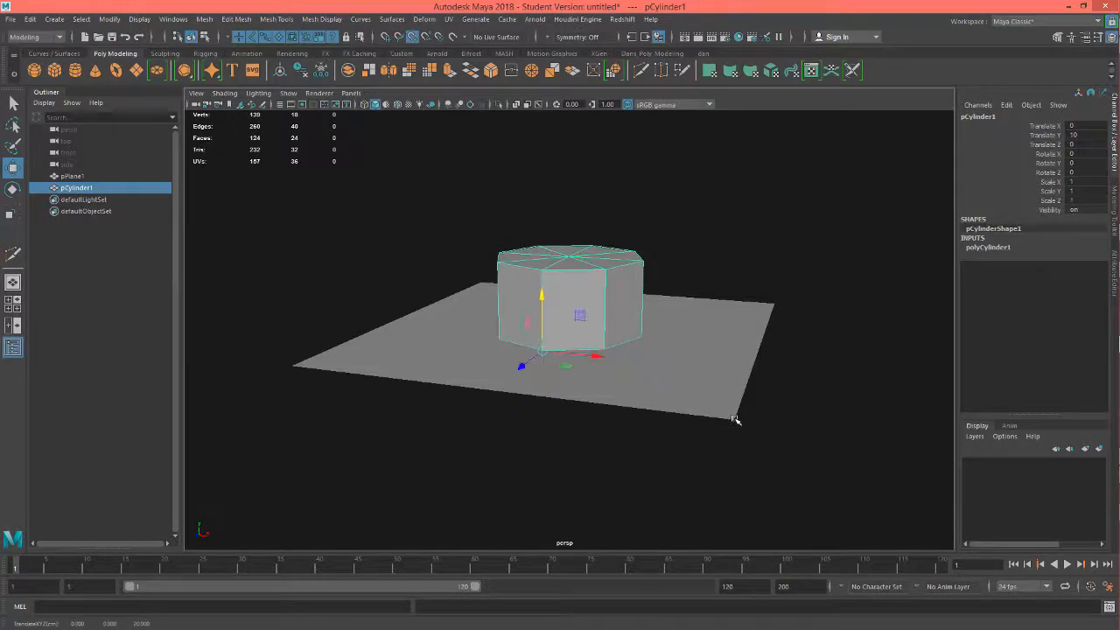
{"action": "left_click_drag", "start_coordinate": [635, 385], "coordinate": [543, 341], "text": "alt"}
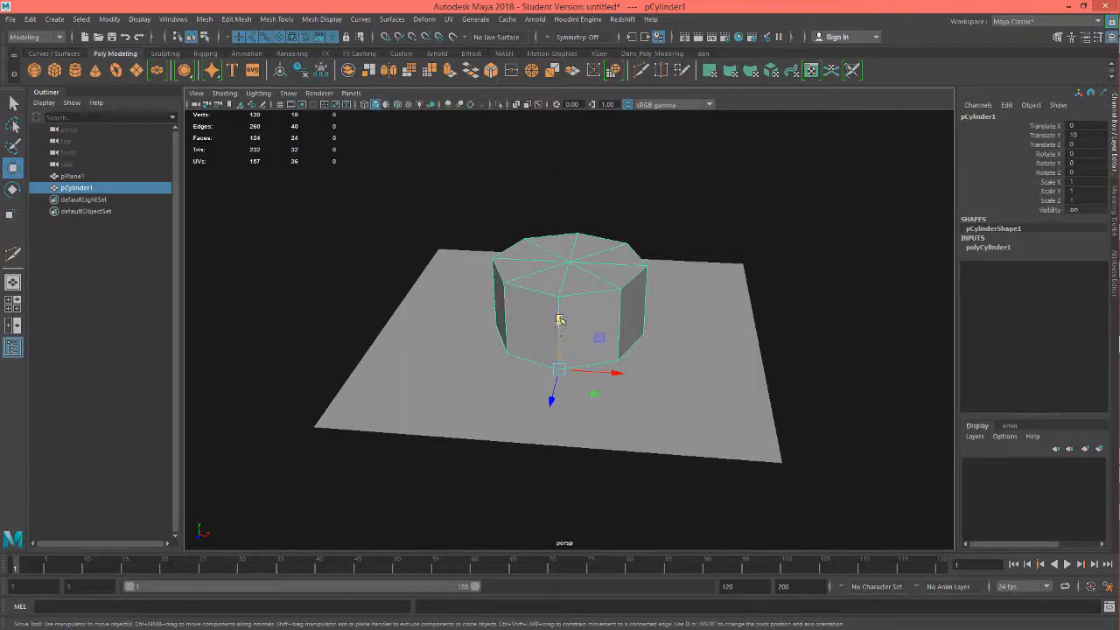
{"action": "left_click_drag", "start_coordinate": [561, 321], "coordinate": [585, 350], "text": "alt"}
Step: Show the plane in wireframe and move its middle vertex on the +Z side outward, just beyond the cylinder's base
{"action": "left_click", "coordinate": [691, 379]}
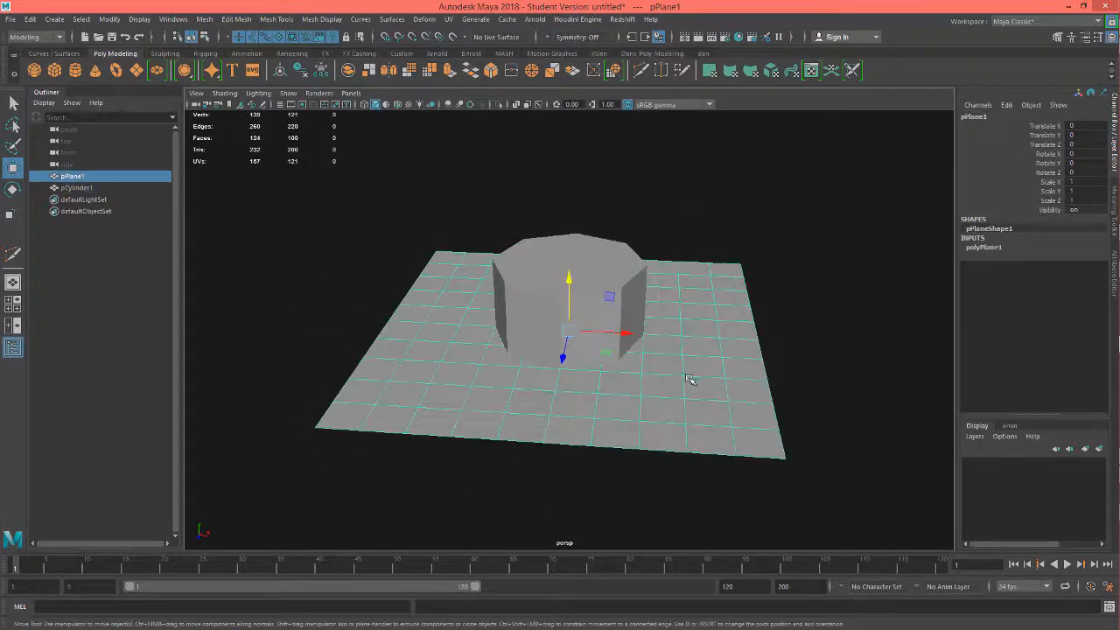
{"action": "left_click_drag", "start_coordinate": [681, 408], "coordinate": [675, 425], "text": "alt"}
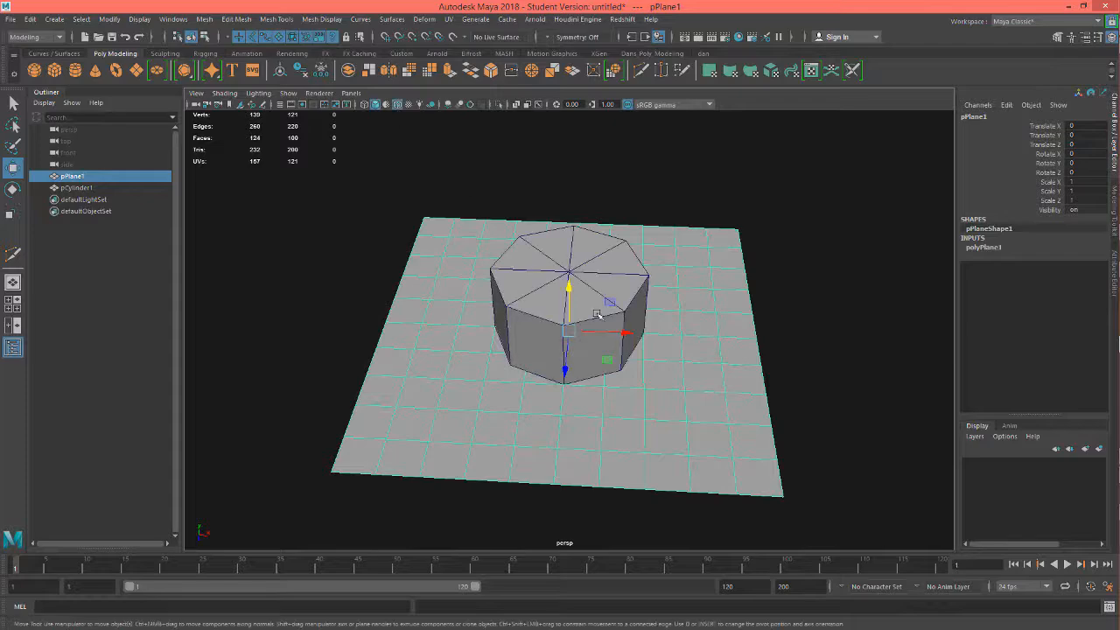
{"action": "scroll", "coordinate": [612, 385], "scroll_direction": "up", "scroll_amount": 5}
{"action": "left_click_drag", "start_coordinate": [566, 346], "coordinate": [616, 389], "text": "alt"}
{"action": "scroll", "coordinate": [660, 363], "scroll_direction": "up", "scroll_amount": 3}
{"action": "key", "text": "4"}
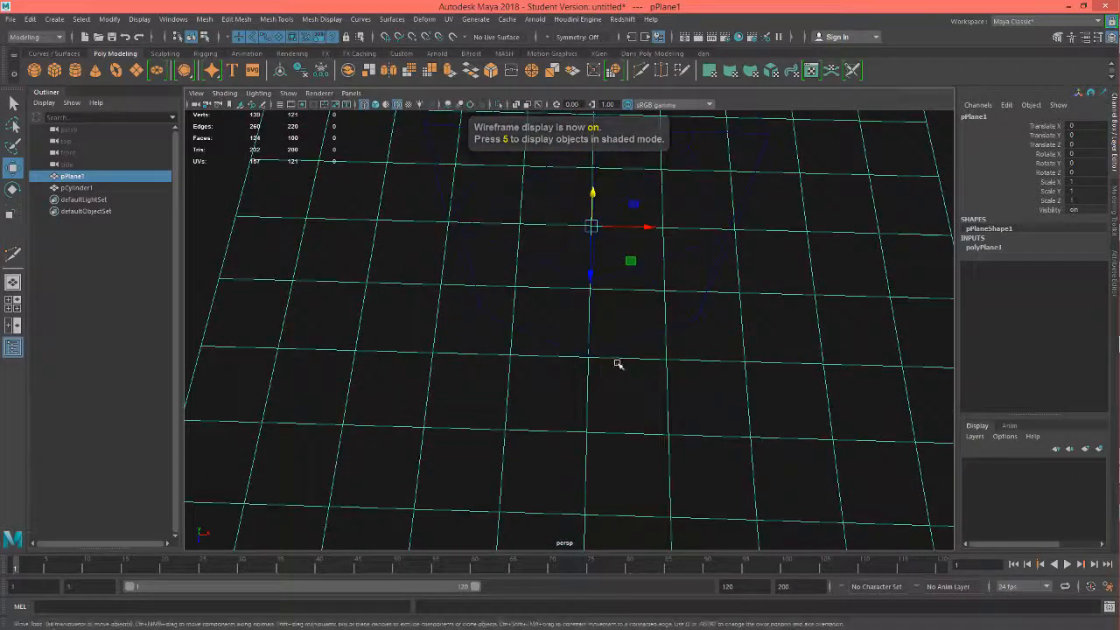
{"action": "right_click_drag", "start_coordinate": [628, 282], "coordinate": [586, 281]}
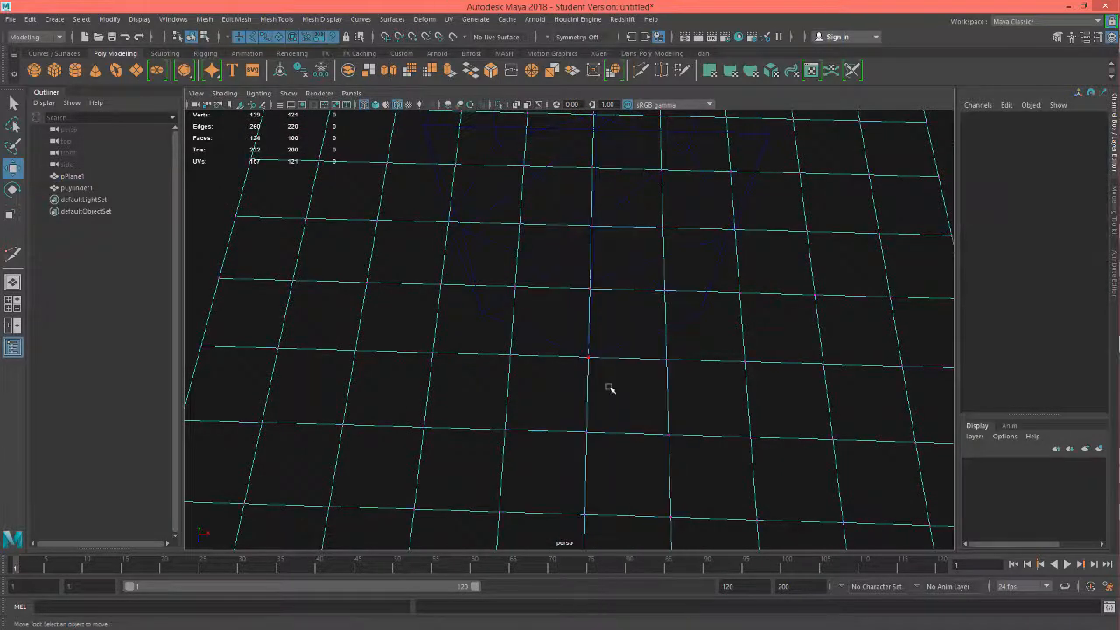
{"action": "left_click", "coordinate": [586, 359]}
{"action": "left_click_drag", "start_coordinate": [593, 410], "coordinate": [587, 440]}
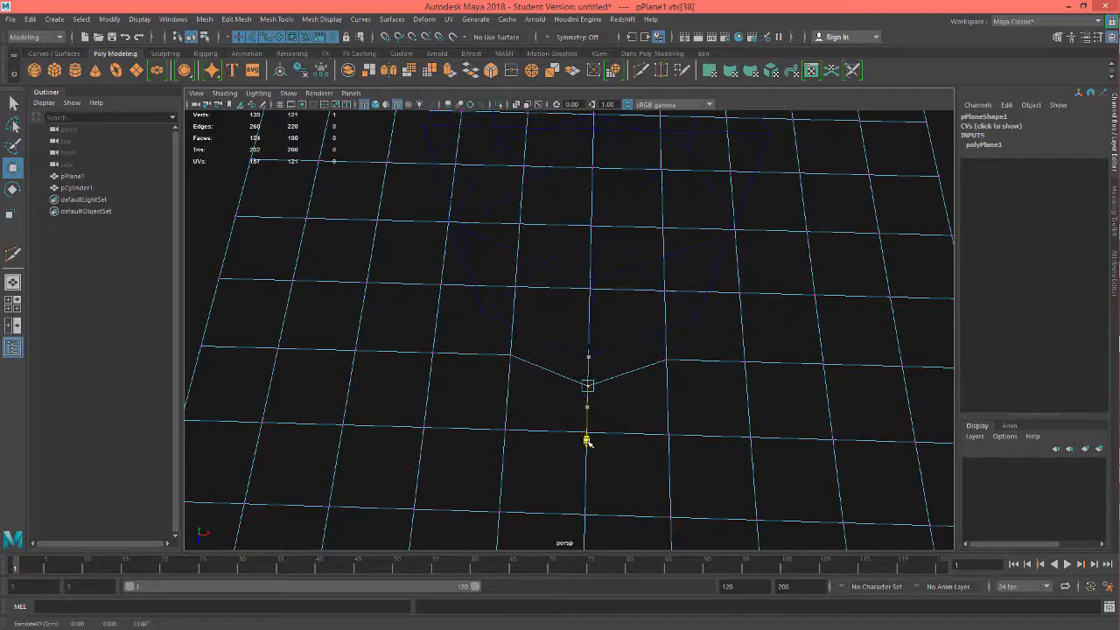
Step: Snap the plane's three inner vertices on the +Z side to the matching corners of the cylinder's base
{"action": "left_click", "coordinate": [516, 287]}
{"action": "left_click_drag", "start_coordinate": [623, 384], "coordinate": [591, 343], "text": "alt"}
{"action": "left_click_drag", "start_coordinate": [542, 306], "coordinate": [536, 315], "text": "alt"}
{"action": "left_click_drag", "start_coordinate": [515, 278], "coordinate": [486, 309]}
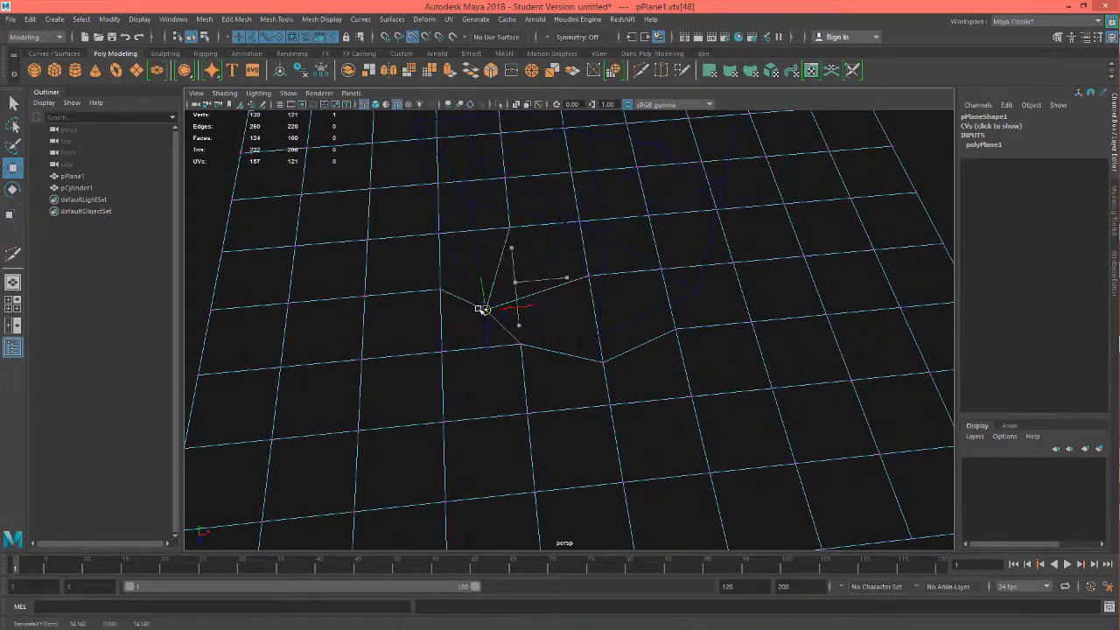
{"action": "left_click", "coordinate": [594, 276]}
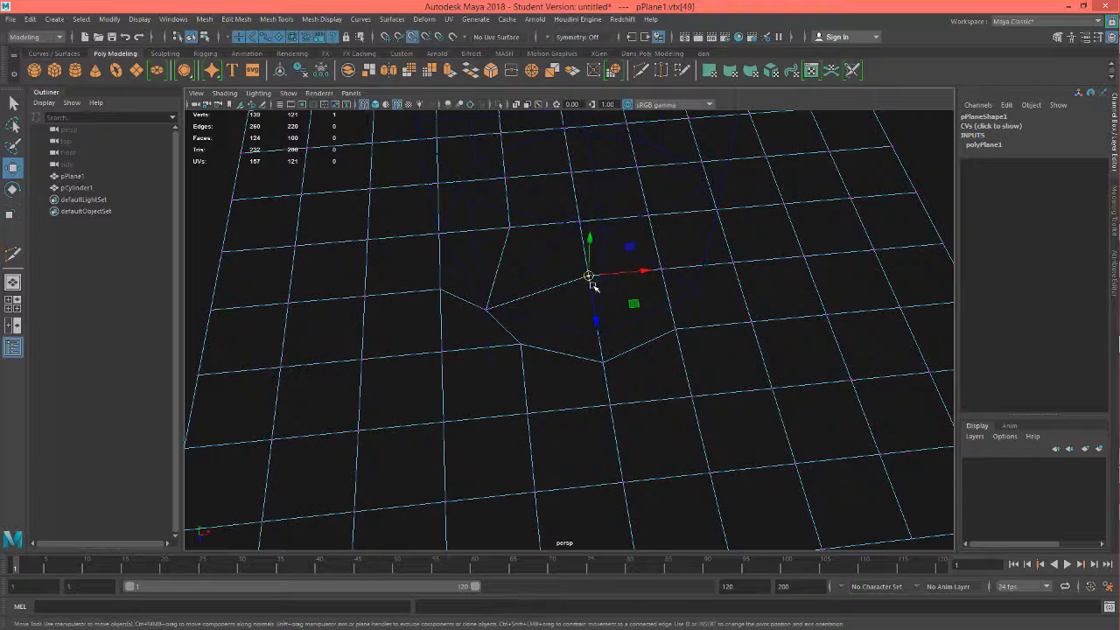
{"action": "left_click_drag", "start_coordinate": [593, 274], "coordinate": [598, 336]}
{"action": "left_click", "coordinate": [662, 273]}
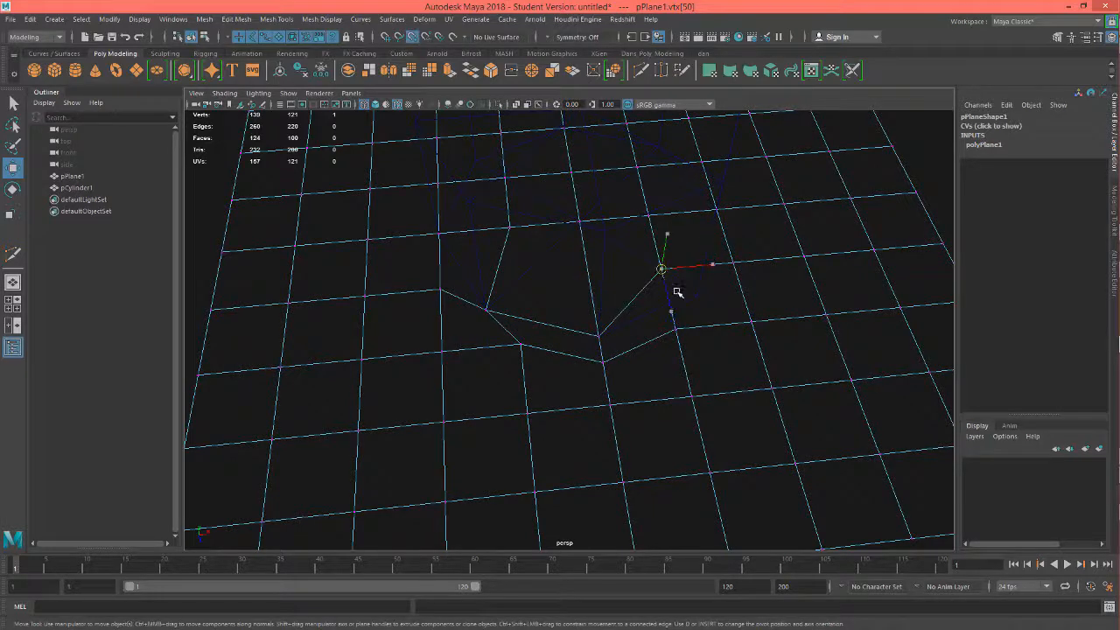
{"action": "left_click_drag", "start_coordinate": [675, 295], "coordinate": [667, 352]}
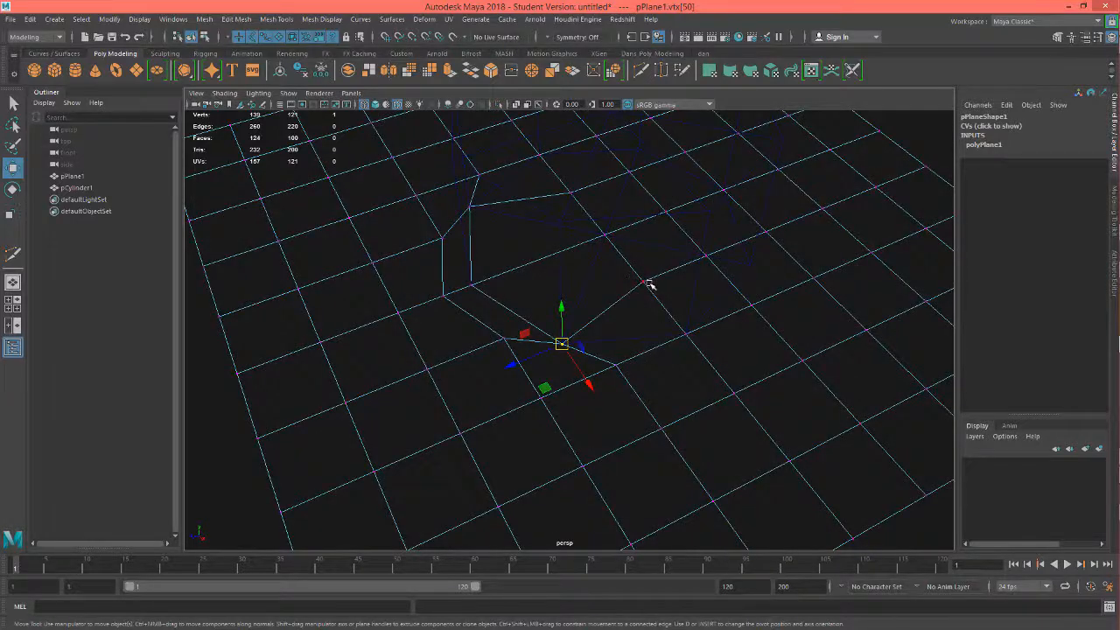
Step: Move the plane's middle +X vertex outward beyond the cylinder, and snap the inner +X and neighbouring diagonal vertices to the base corners
{"action": "left_click", "coordinate": [688, 340]}
{"action": "left_click_drag", "start_coordinate": [718, 369], "coordinate": [730, 392]}
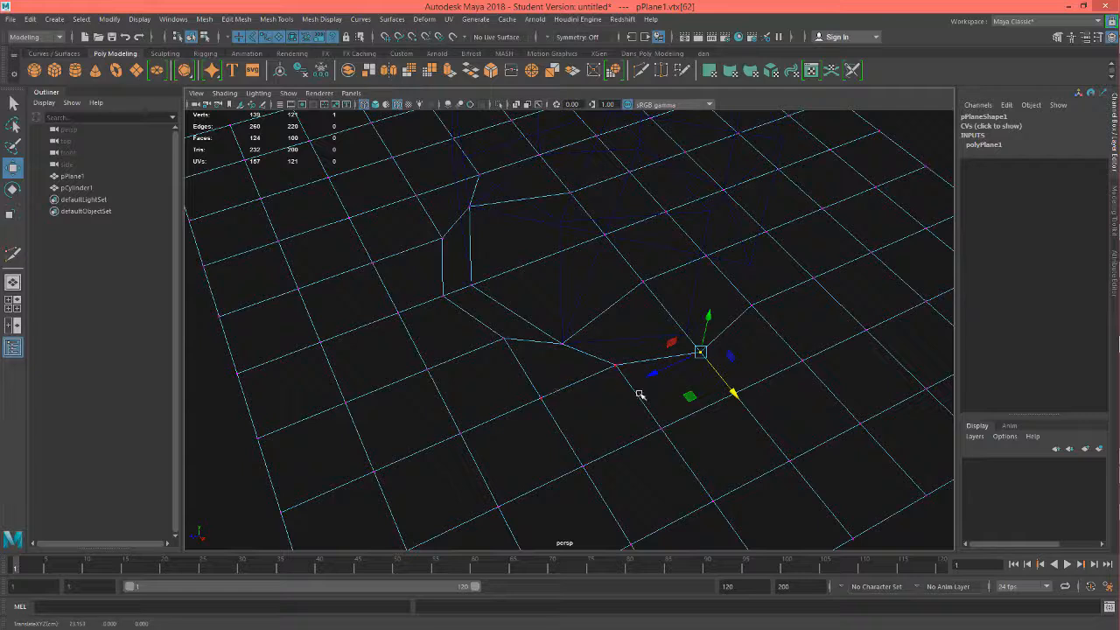
{"action": "left_click", "coordinate": [643, 283]}
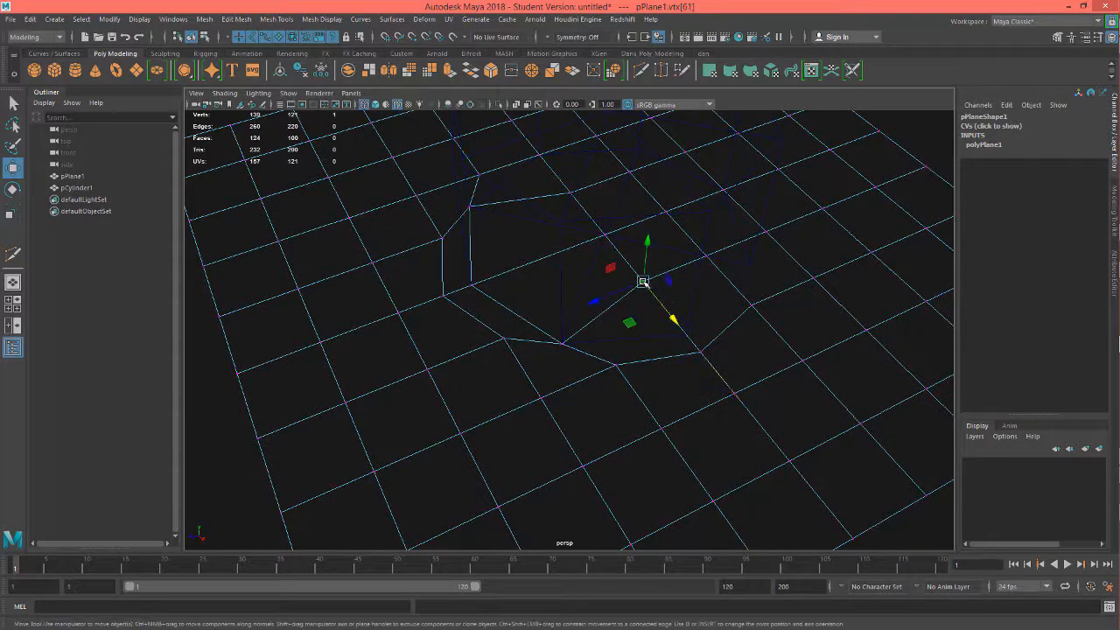
{"action": "left_click_drag", "start_coordinate": [643, 283], "coordinate": [684, 334]}
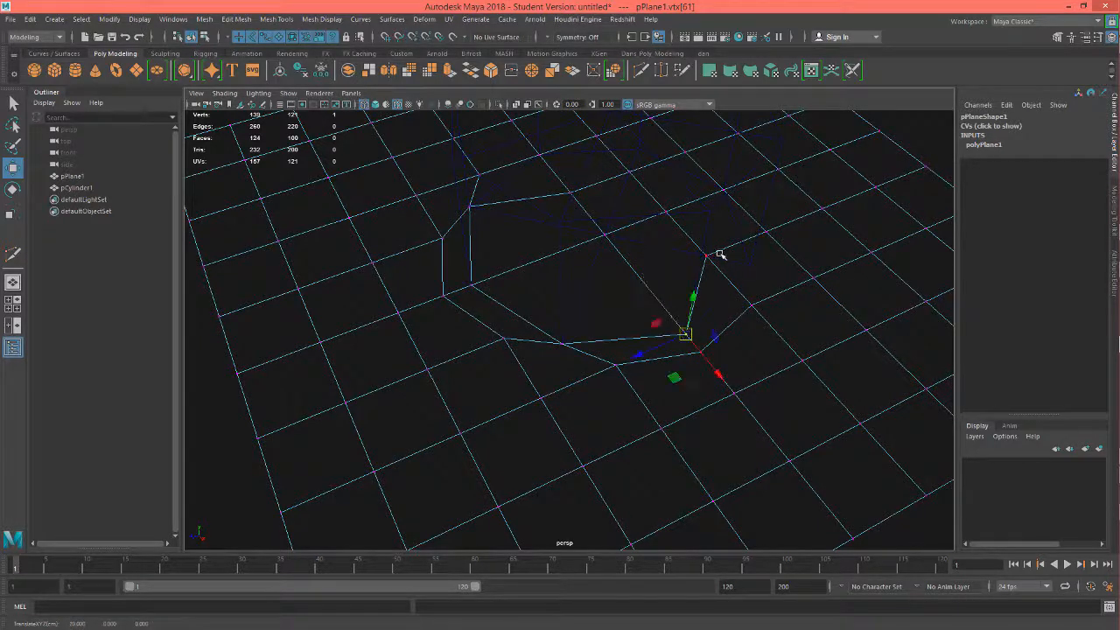
{"action": "left_click", "coordinate": [705, 254]}
{"action": "left_click_drag", "start_coordinate": [707, 256], "coordinate": [739, 326]}
Step: Move the plane's outer middle vertices on the -Z and -X sides outward, and snap the remaining inner vertices to the cylinder's base corners
{"action": "left_click", "coordinate": [742, 331]}
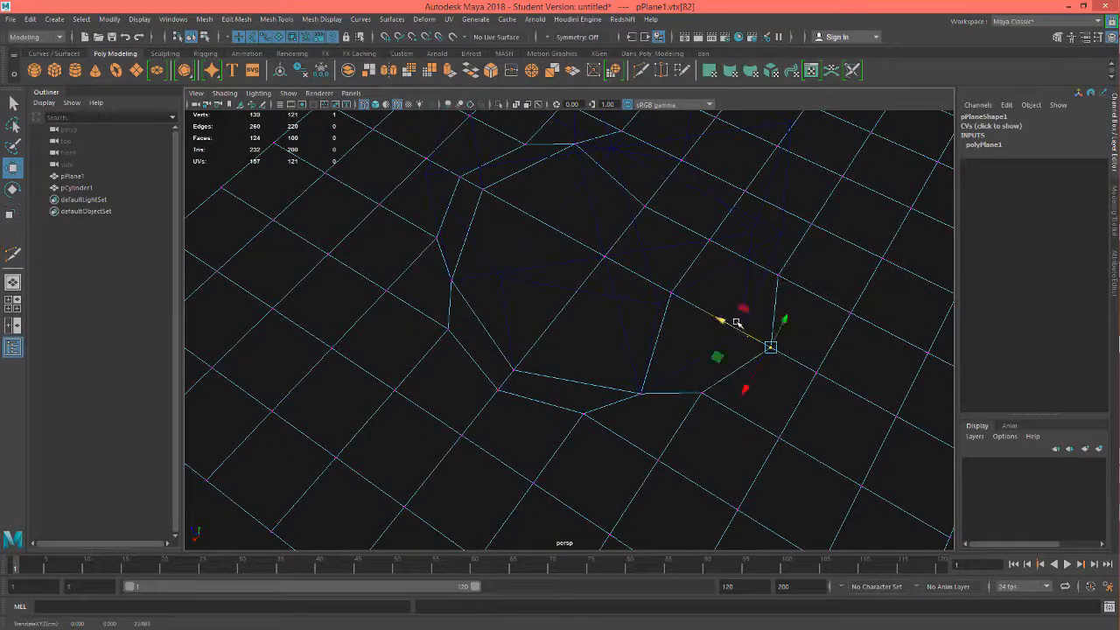
{"action": "left_click", "coordinate": [669, 294]}
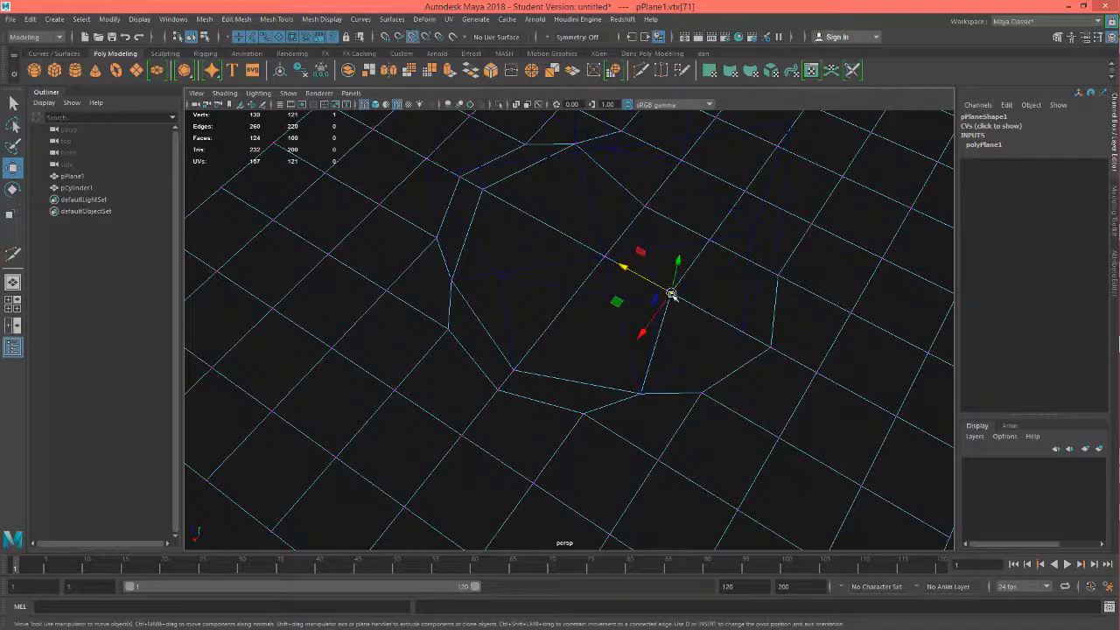
{"action": "left_click_drag", "start_coordinate": [670, 294], "coordinate": [714, 330]}
{"action": "left_click_drag", "start_coordinate": [805, 367], "coordinate": [693, 343], "text": "alt"}
{"action": "left_click", "coordinate": [692, 319]}
{"action": "left_click", "coordinate": [692, 340]}
{"action": "left_click", "coordinate": [630, 296]}
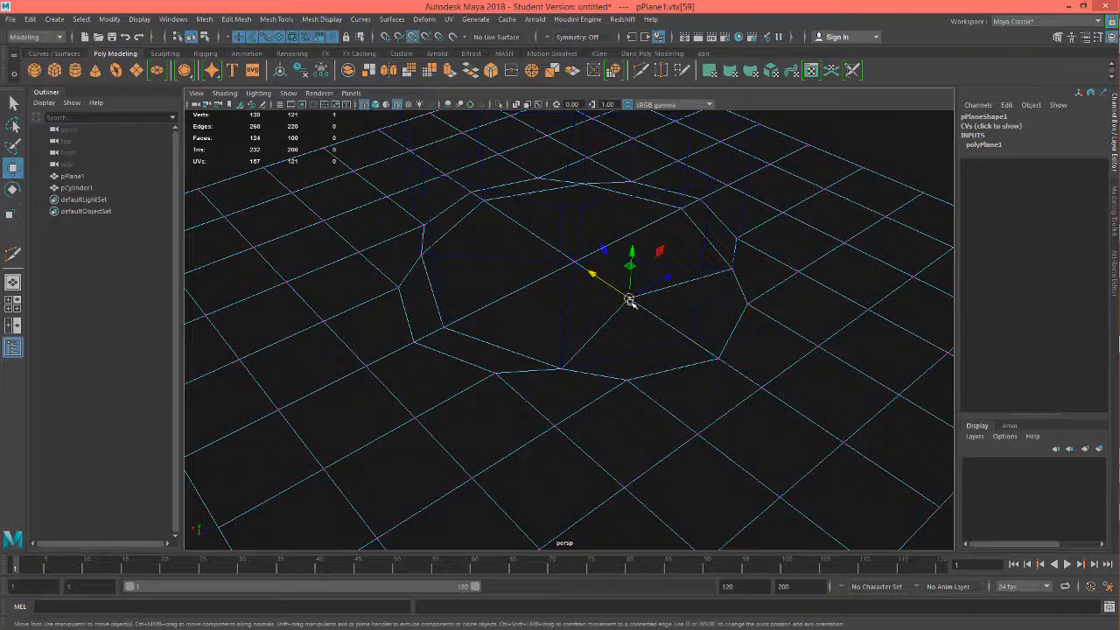
{"action": "left_click_drag", "start_coordinate": [628, 299], "coordinate": [683, 331]}
{"action": "left_click_drag", "start_coordinate": [723, 375], "coordinate": [604, 379], "text": "alt"}
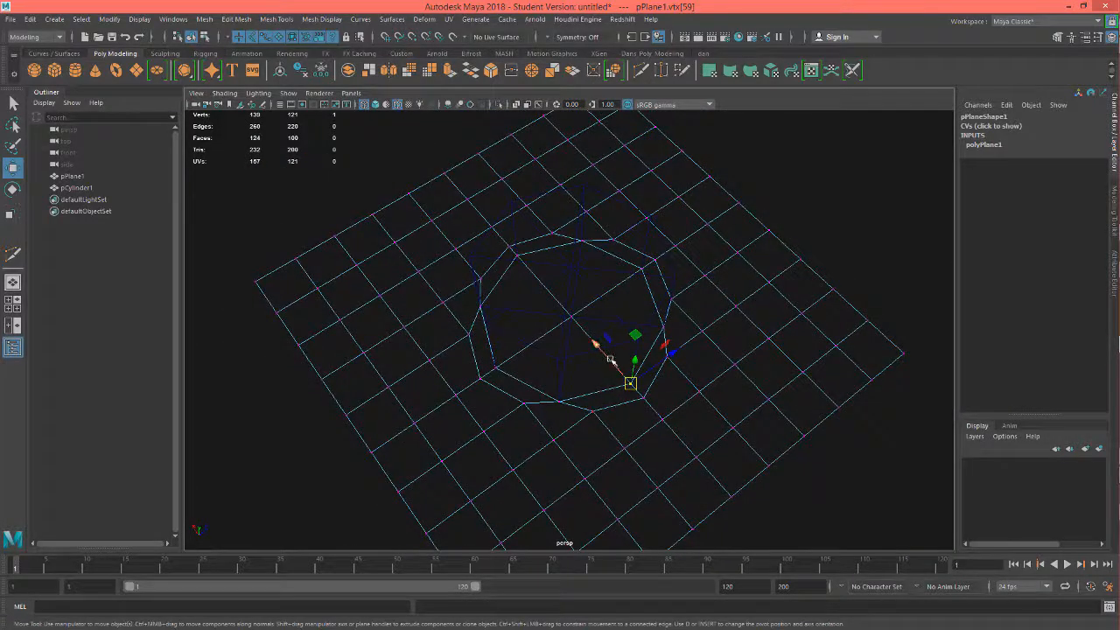
Step: Return to shaded display and move the cylinder along Z to 62.602, clear of the octagonal outline on the plane
{"action": "key", "text": "5"}
{"action": "right_click_drag", "start_coordinate": [593, 282], "coordinate": [663, 266]}
{"action": "left_click", "coordinate": [656, 269]}
{"action": "left_click_drag", "start_coordinate": [720, 402], "coordinate": [675, 397], "text": "alt"}
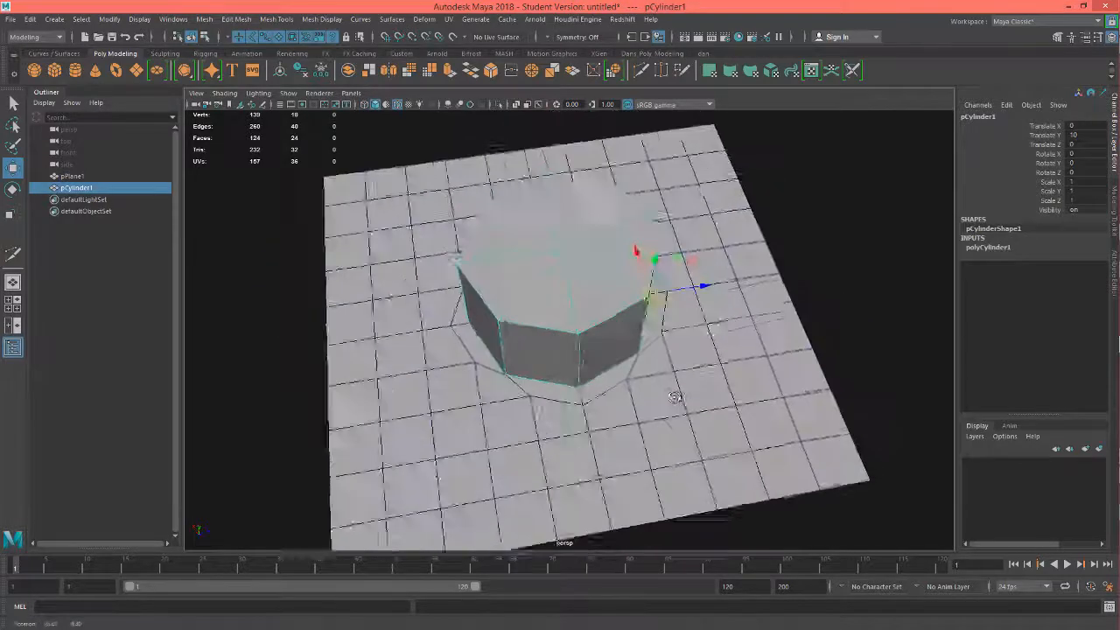
{"action": "left_click_drag", "start_coordinate": [704, 287], "coordinate": [965, 272]}
{"action": "left_click_drag", "start_coordinate": [613, 317], "coordinate": [618, 347], "text": "alt"}
{"action": "middle_click_drag", "start_coordinate": [549, 363], "coordinate": [583, 310], "text": "alt"}
{"action": "right_click_drag", "start_coordinate": [518, 339], "coordinate": [665, 348], "text": "alt"}
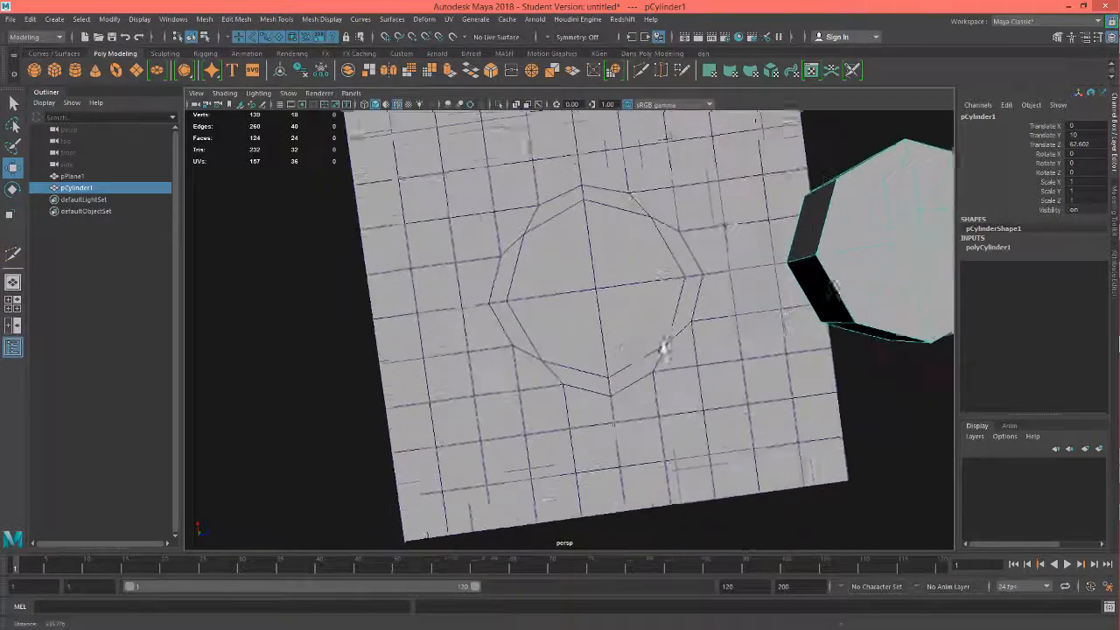
{"action": "left_click_drag", "start_coordinate": [490, 340], "coordinate": [508, 332], "text": "alt"}
{"action": "left_click_drag", "start_coordinate": [547, 382], "coordinate": [513, 387], "text": "alt"}
{"action": "right_click_drag", "start_coordinate": [588, 388], "coordinate": [693, 383], "text": "alt"}
{"action": "middle_click_drag", "start_coordinate": [618, 339], "coordinate": [673, 265], "text": "alt"}
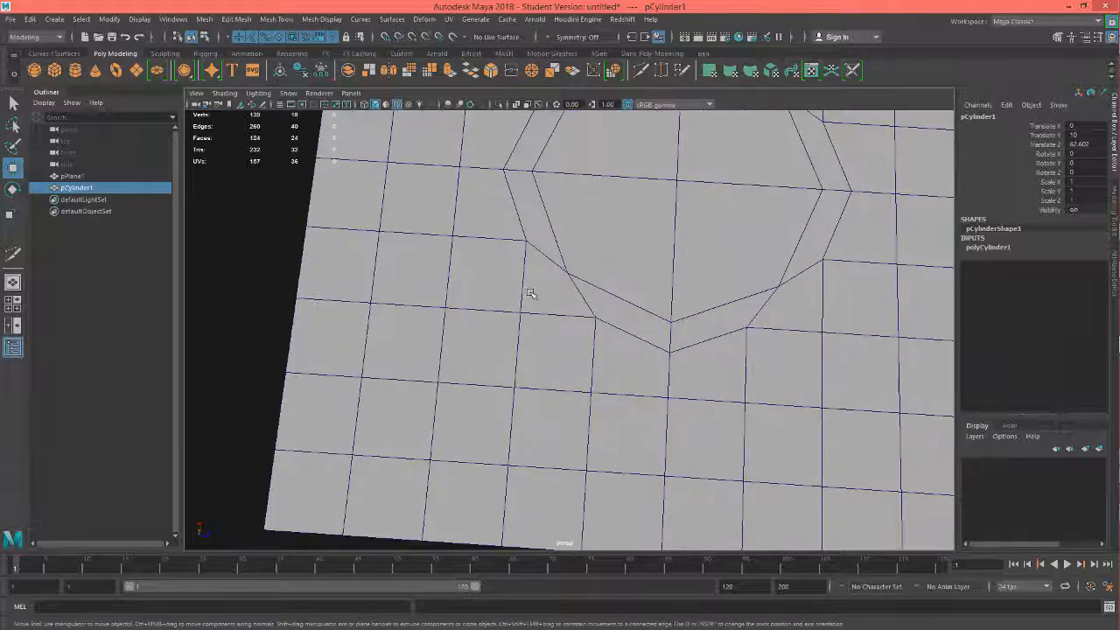
Step: Connect the two vertices flanking the octagon's -X/-Z diagonal corner on the plane with a new edge
{"action": "right_click", "coordinate": [533, 248]}
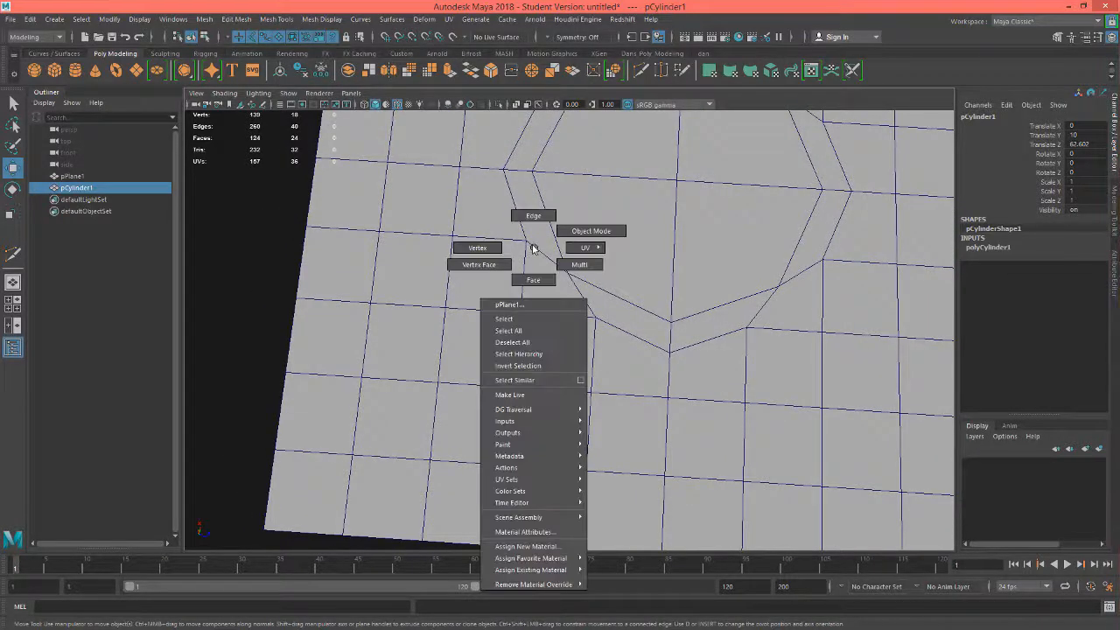
{"action": "left_click", "coordinate": [514, 247]}
{"action": "left_click", "coordinate": [527, 242]}
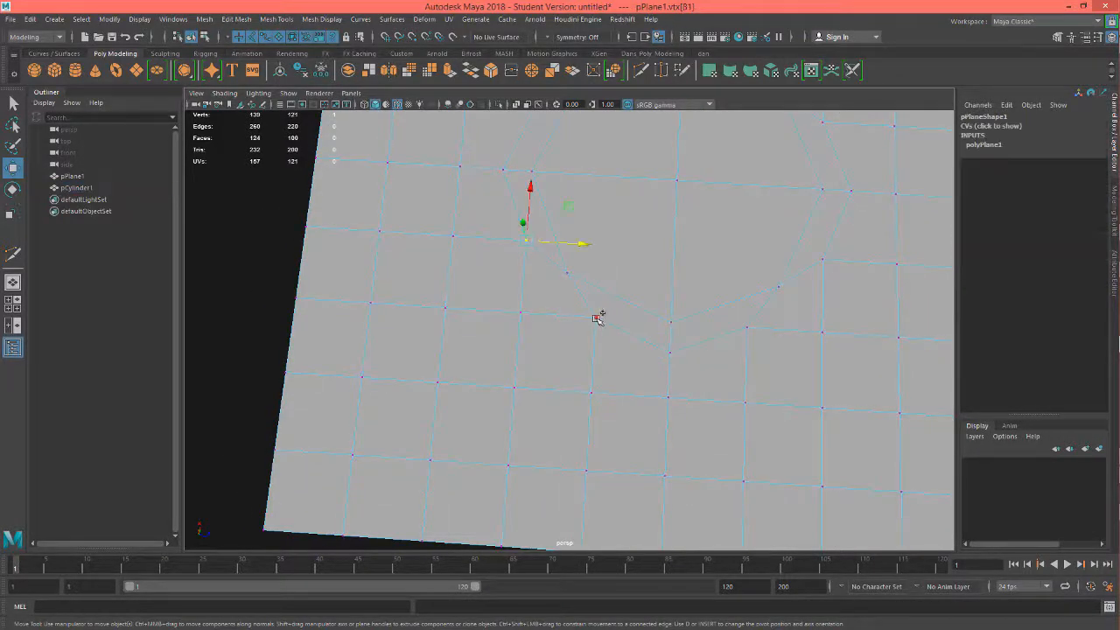
{"action": "left_click", "coordinate": [595, 317], "text": "shift"}
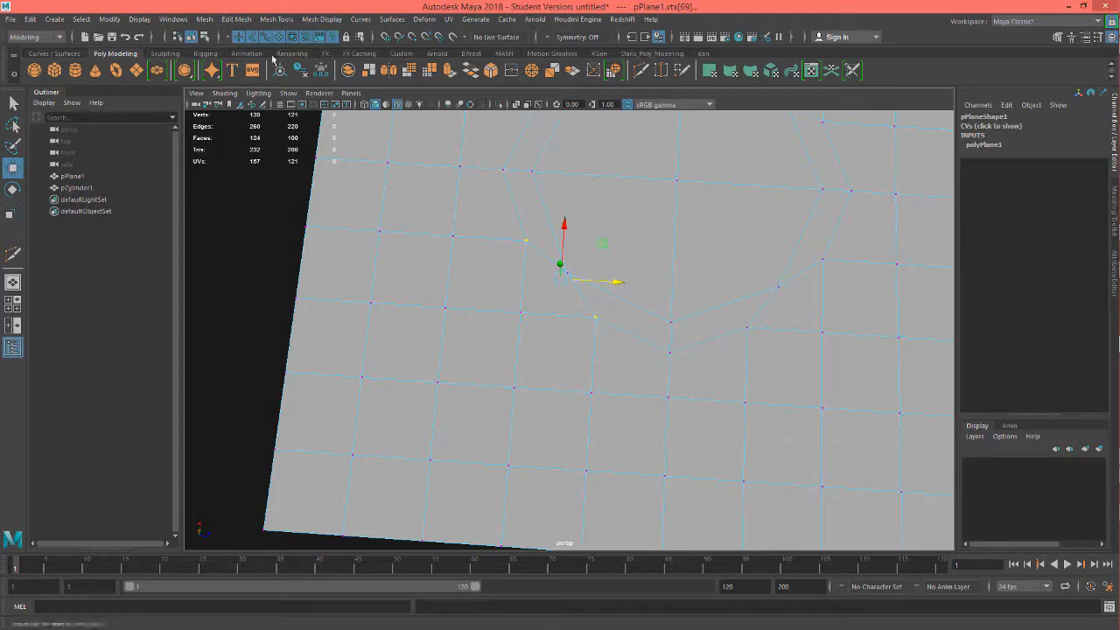
{"action": "left_click", "coordinate": [658, 56]}
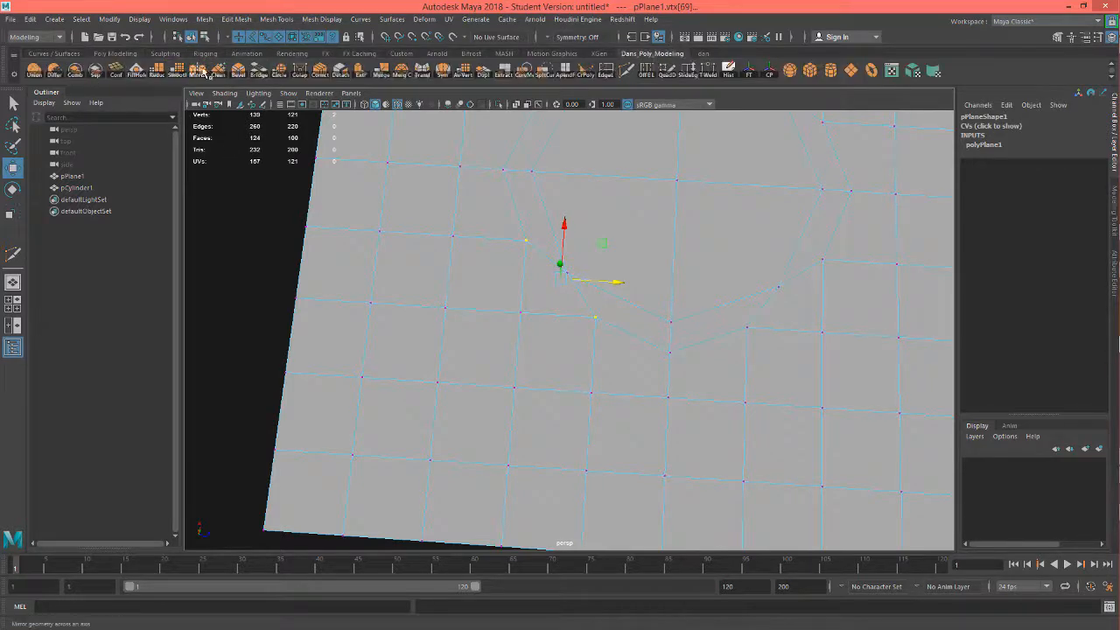
{"action": "left_click", "coordinate": [322, 75]}
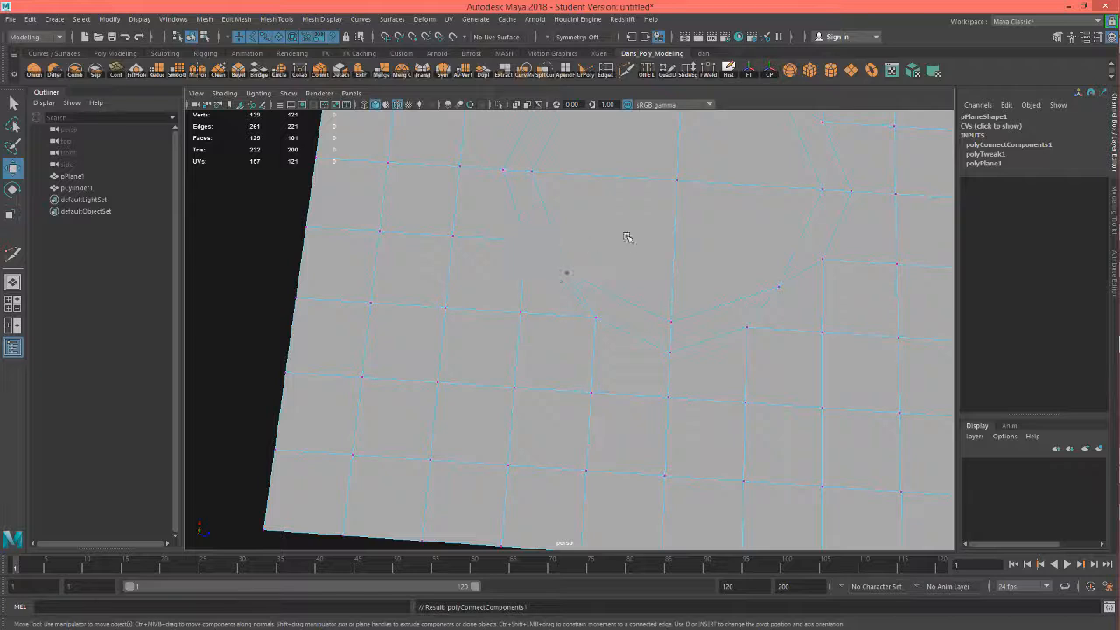
Step: Connect the vertex pairs flanking the other three diagonal corners of the octagon with new edges
{"action": "scroll", "coordinate": [623, 254], "scroll_direction": "up", "scroll_amount": 3}
{"action": "left_click", "coordinate": [727, 303]}
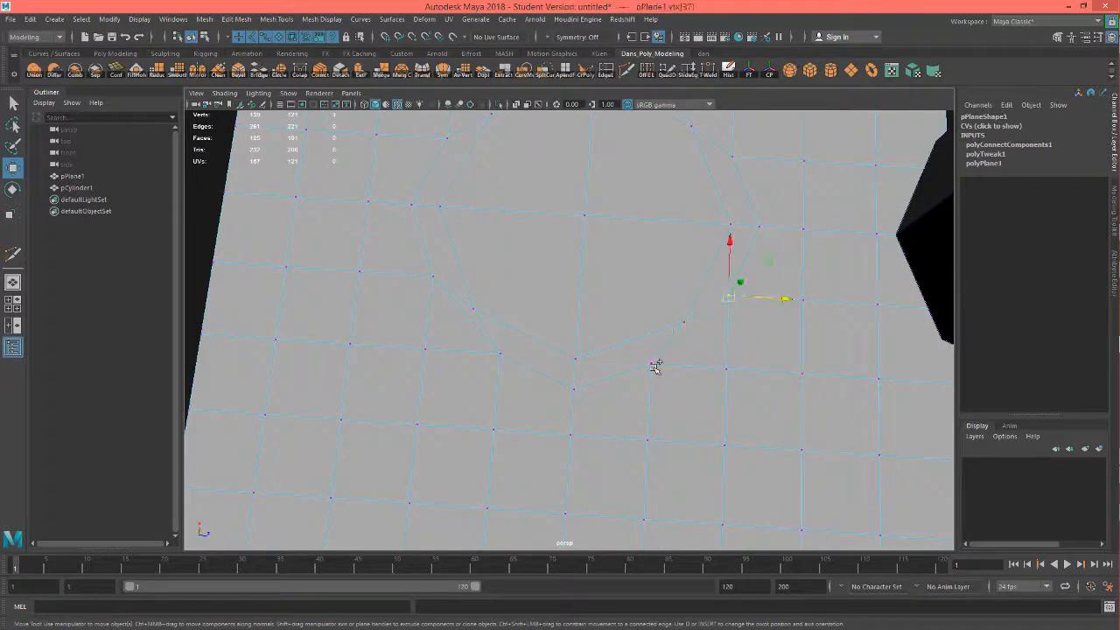
{"action": "left_click", "coordinate": [654, 364], "text": "shift"}
{"action": "middle_click_drag", "start_coordinate": [732, 242], "coordinate": [714, 324], "text": "alt"}
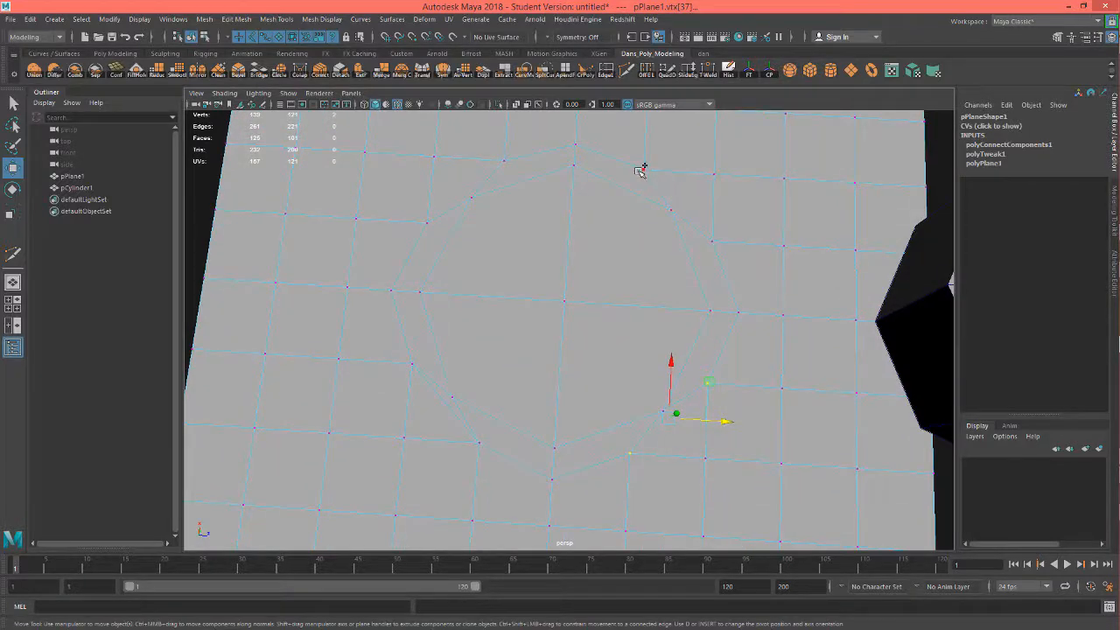
{"action": "left_click", "coordinate": [643, 169], "text": "shift"}
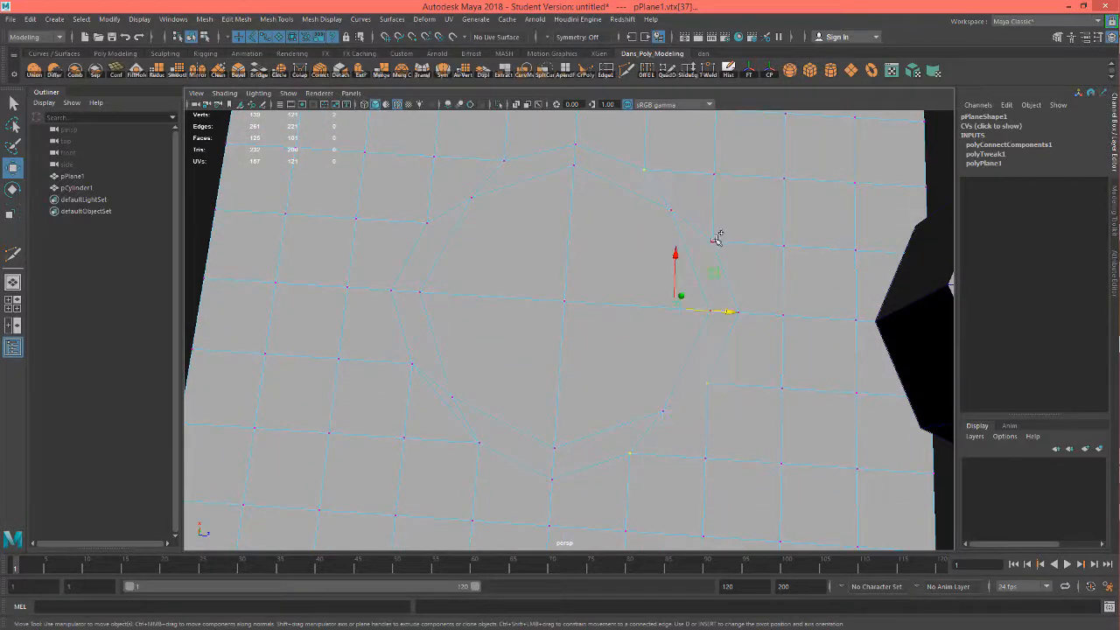
{"action": "left_click", "coordinate": [503, 159], "text": "shift"}
{"action": "left_click", "coordinate": [428, 222], "text": "shift"}
{"action": "left_click", "coordinate": [321, 71]}
Step: Collapse the four new diagonal edges at the octagon's corners so each merges into a single vertex
{"action": "middle_click_drag", "start_coordinate": [577, 302], "coordinate": [580, 256], "text": "alt"}
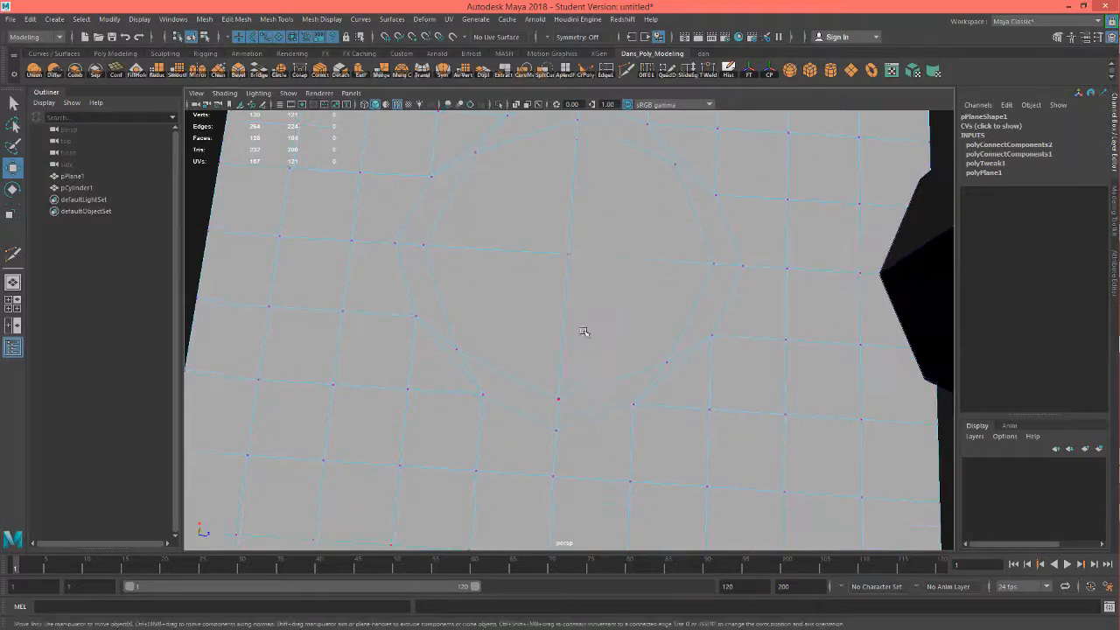
{"action": "right_click_drag", "start_coordinate": [584, 329], "coordinate": [586, 254]}
{"action": "left_click", "coordinate": [453, 350]}
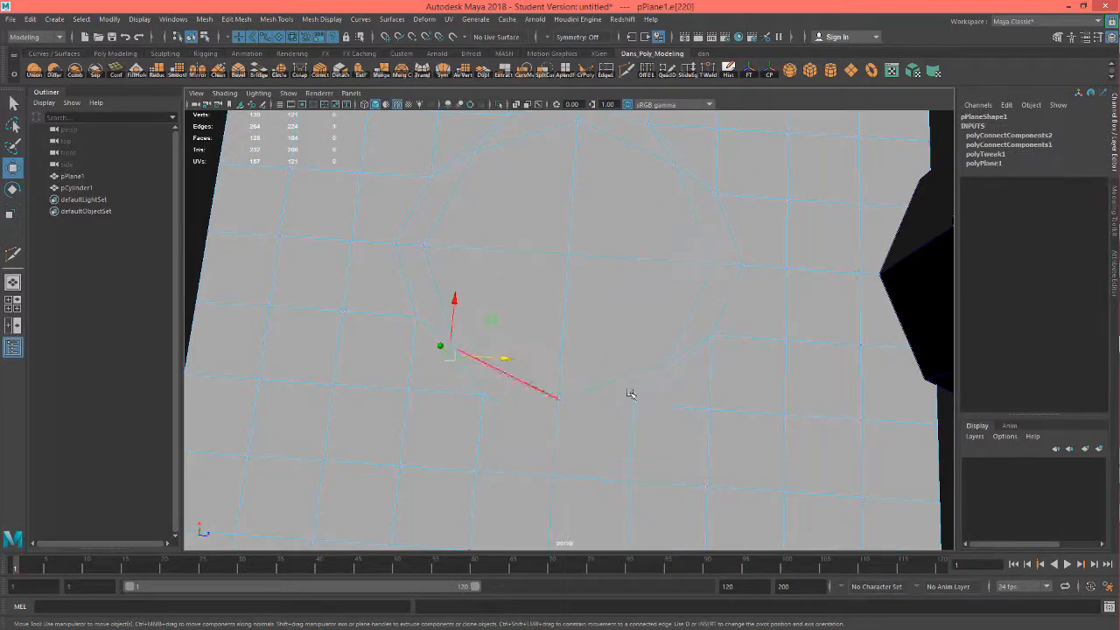
{"action": "left_click", "coordinate": [696, 161], "text": "shift"}
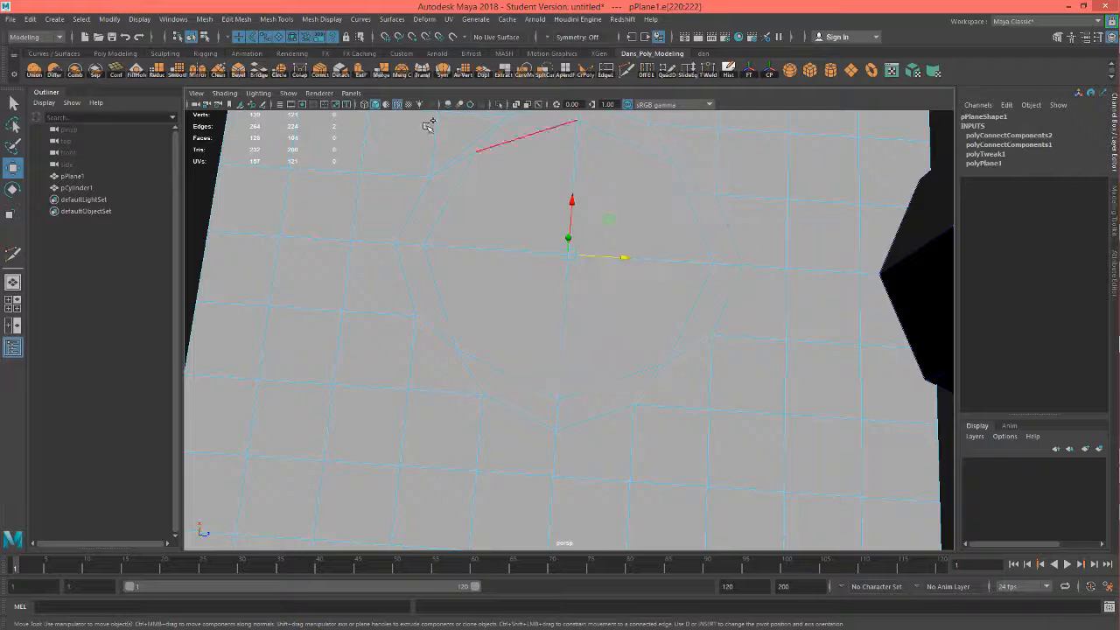
{"action": "left_click", "coordinate": [298, 73]}
Step: Select the two collapsed corner vertices on the octagon's +X side and set the transform constraint to Edge
{"action": "middle_click_drag", "start_coordinate": [558, 289], "coordinate": [548, 315], "text": "alt"}
{"action": "right_click_drag", "start_coordinate": [576, 354], "coordinate": [510, 325], "text": "alt"}
{"action": "middle_click_drag", "start_coordinate": [511, 325], "coordinate": [514, 367], "text": "alt"}
{"action": "right_click_drag", "start_coordinate": [509, 281], "coordinate": [581, 289], "text": "alt"}
{"action": "right_click_drag", "start_coordinate": [435, 251], "coordinate": [435, 250]}
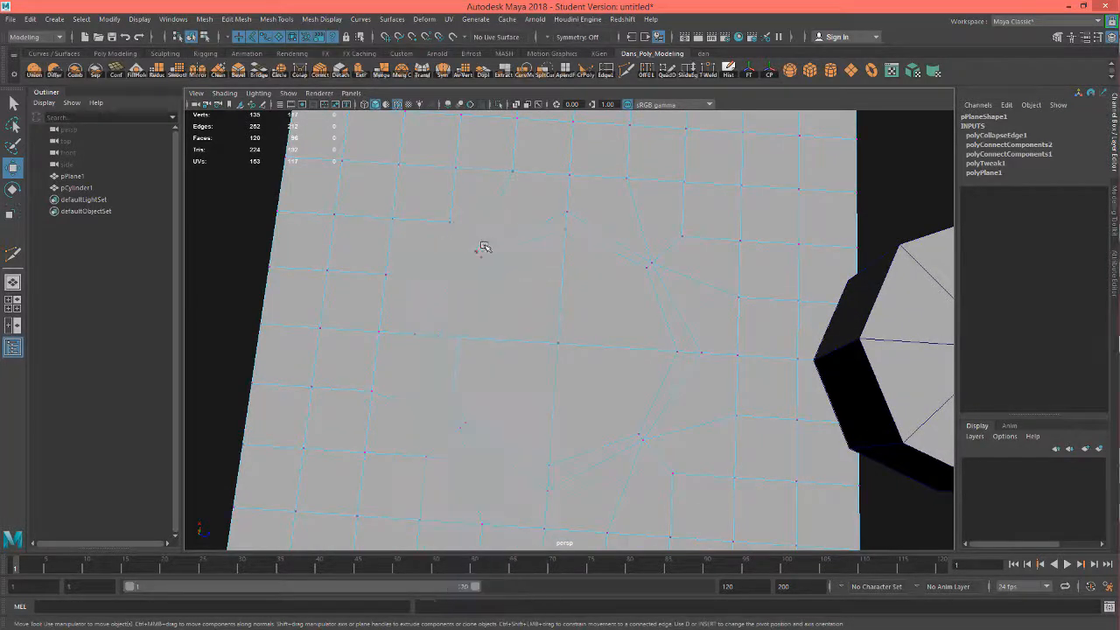
{"action": "left_click", "coordinate": [480, 251]}
{"action": "left_click", "coordinate": [656, 259], "text": "shift"}
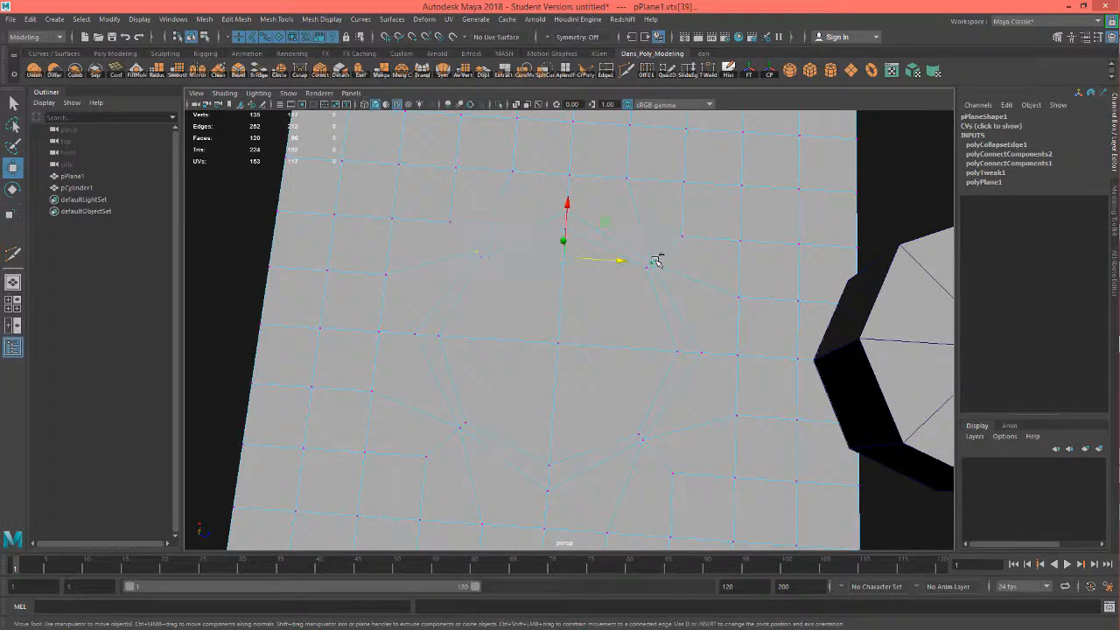
{"action": "scroll", "coordinate": [650, 330], "scroll_direction": "down", "scroll_amount": 2}
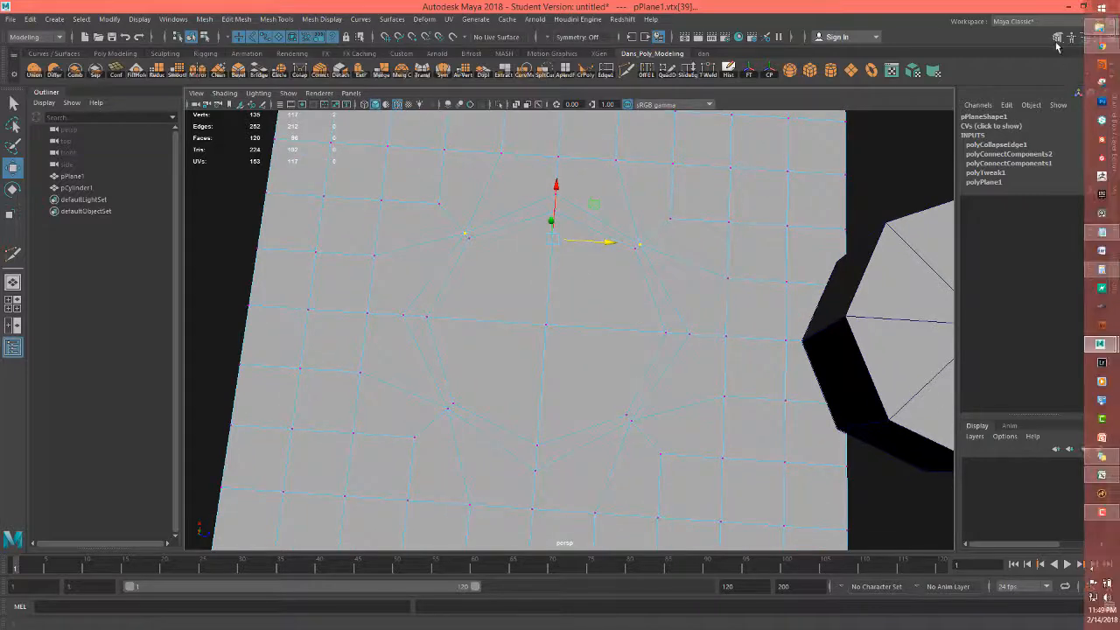
{"action": "left_click", "coordinate": [1115, 203]}
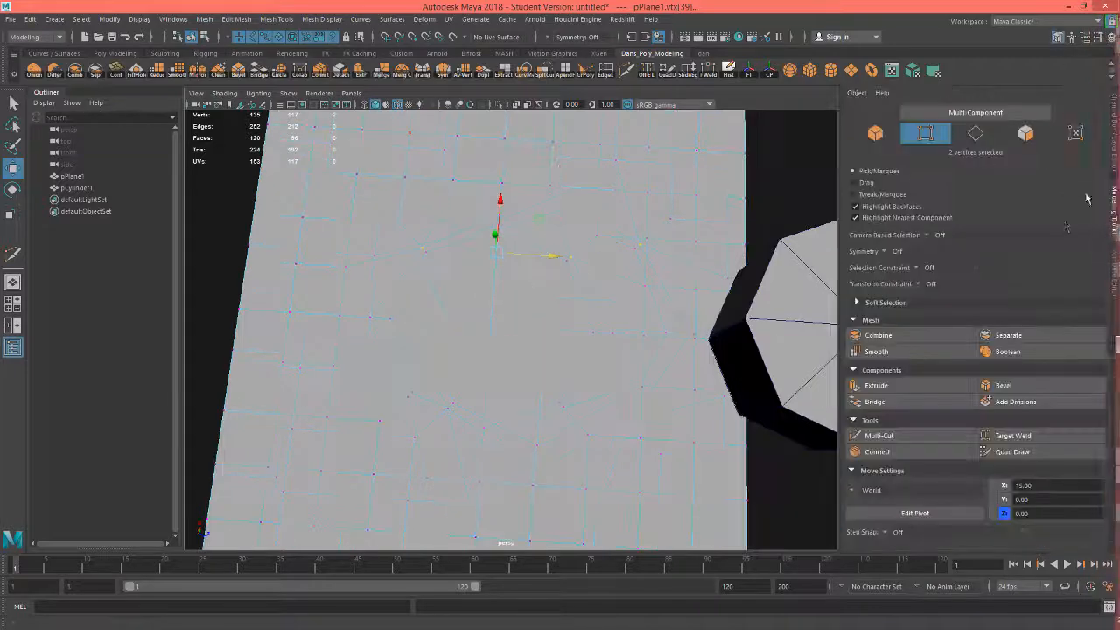
{"action": "left_click", "coordinate": [920, 287]}
{"action": "left_click", "coordinate": [959, 301]}
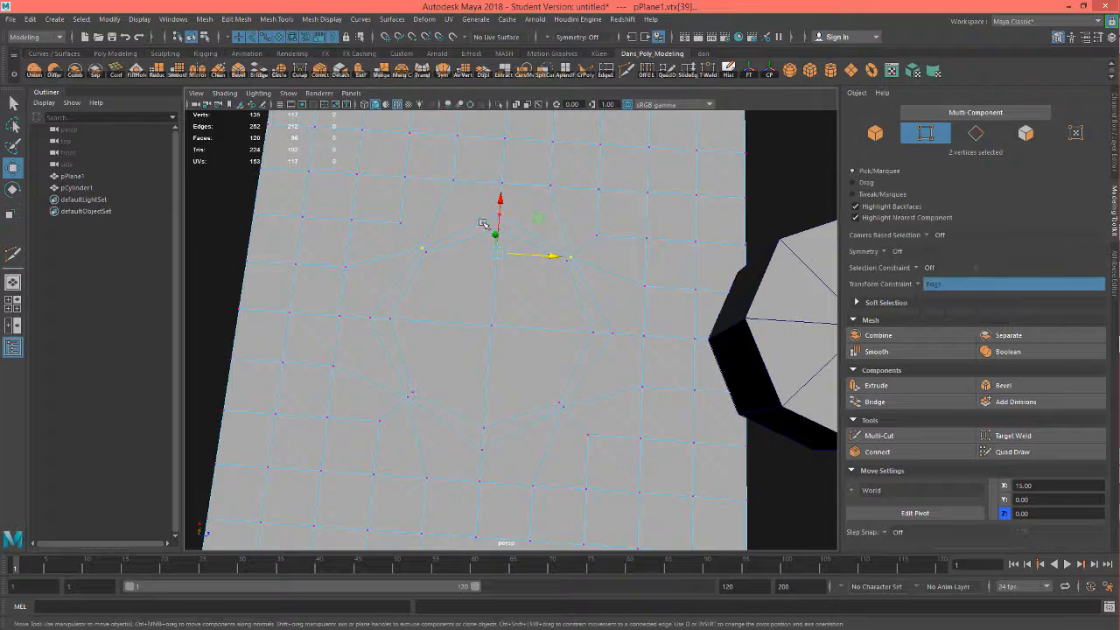
Step: Slide the collapsed diagonal corner vertices individually outward along their edges to even out the ring around the octagon
{"action": "left_click_drag", "start_coordinate": [500, 209], "coordinate": [502, 215]}
{"action": "key", "text": "ctrl+z"}
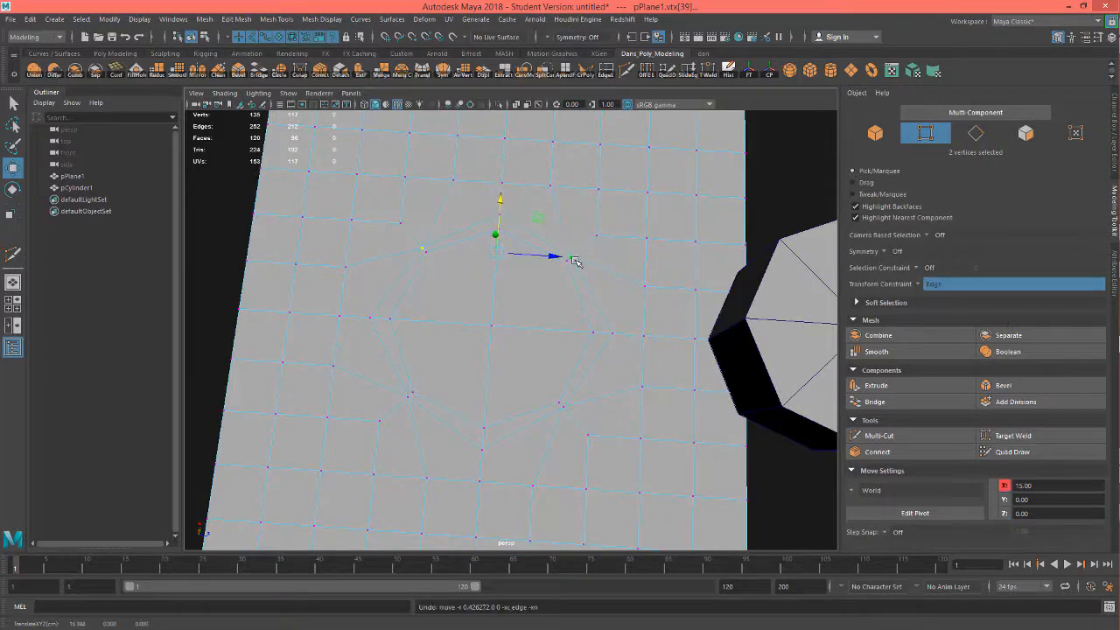
{"action": "left_click", "coordinate": [574, 257]}
{"action": "left_click_drag", "start_coordinate": [611, 224], "coordinate": [618, 218]}
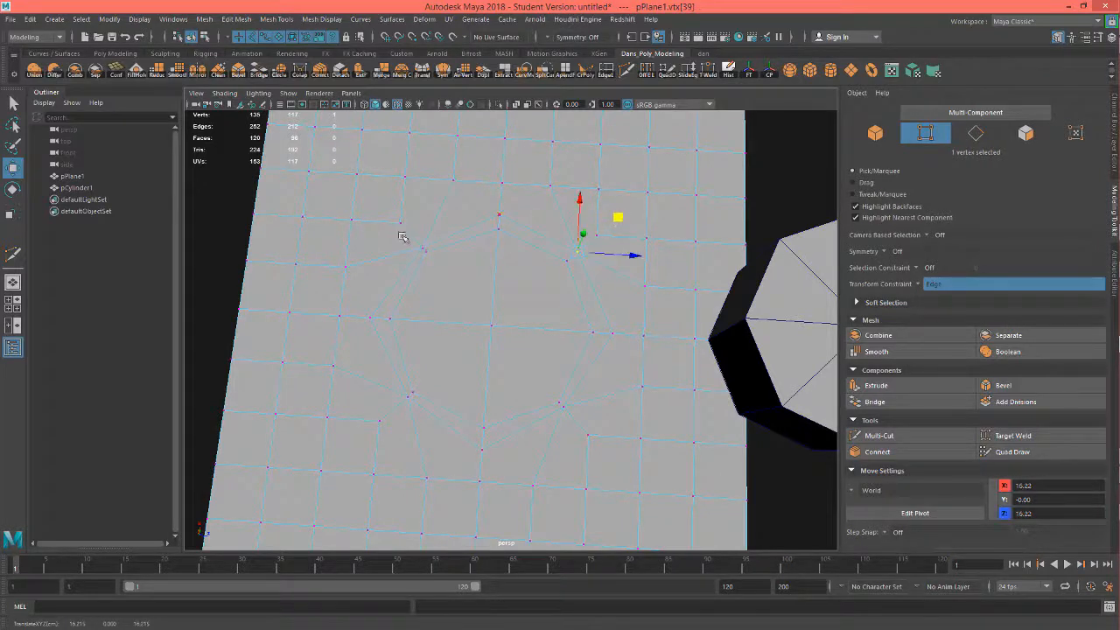
{"action": "left_click", "coordinate": [424, 249]}
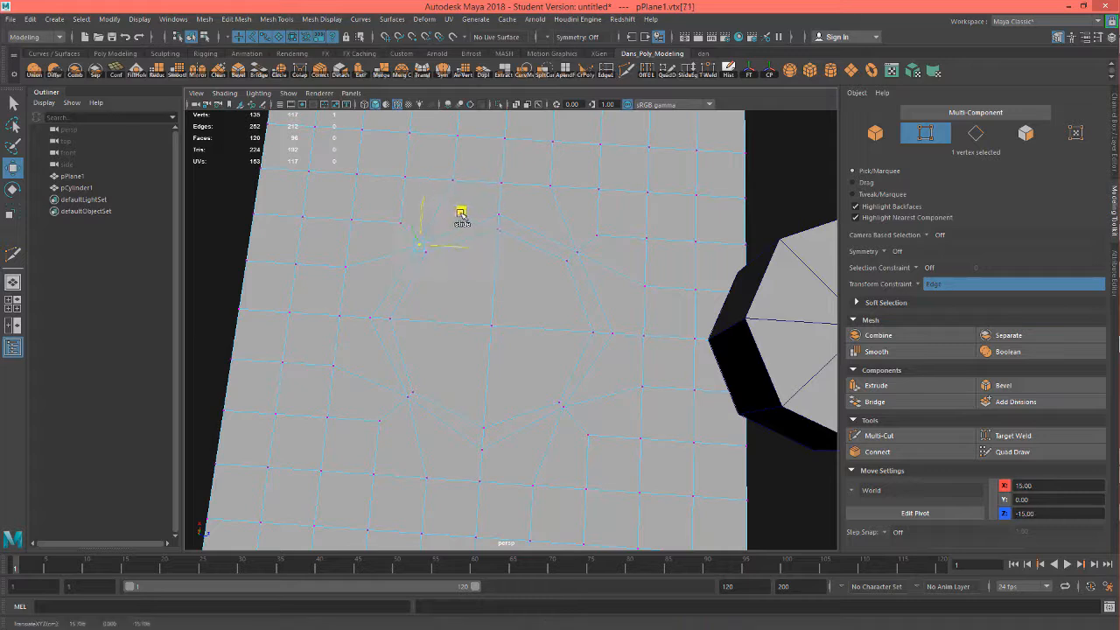
{"action": "left_click_drag", "start_coordinate": [506, 287], "coordinate": [584, 300], "text": "alt"}
{"action": "left_click", "coordinate": [591, 309]}
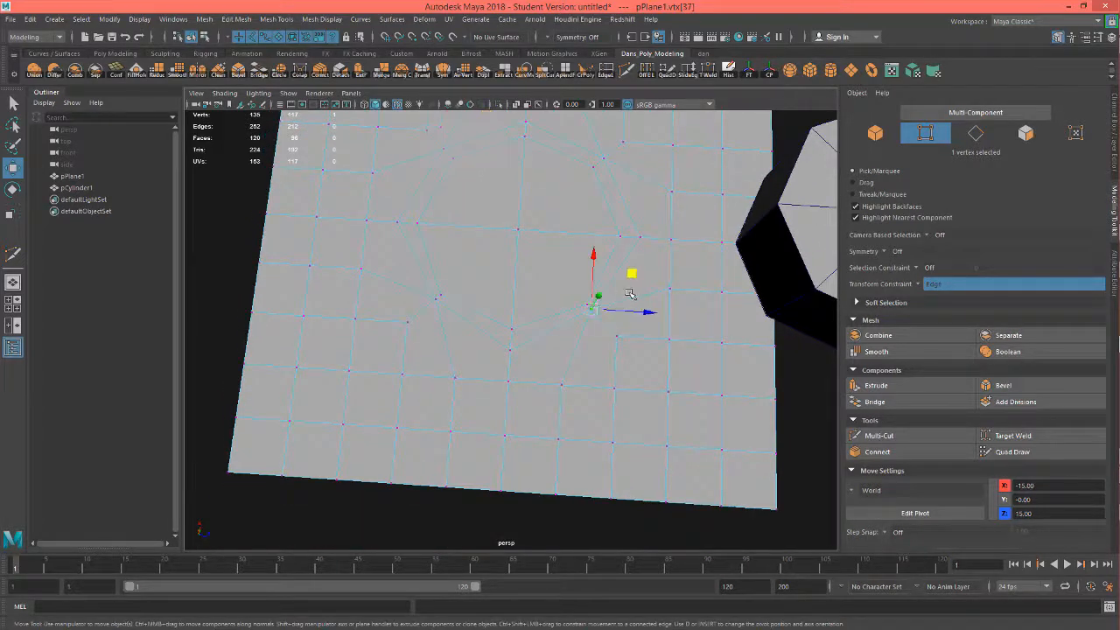
{"action": "left_click", "coordinate": [437, 302]}
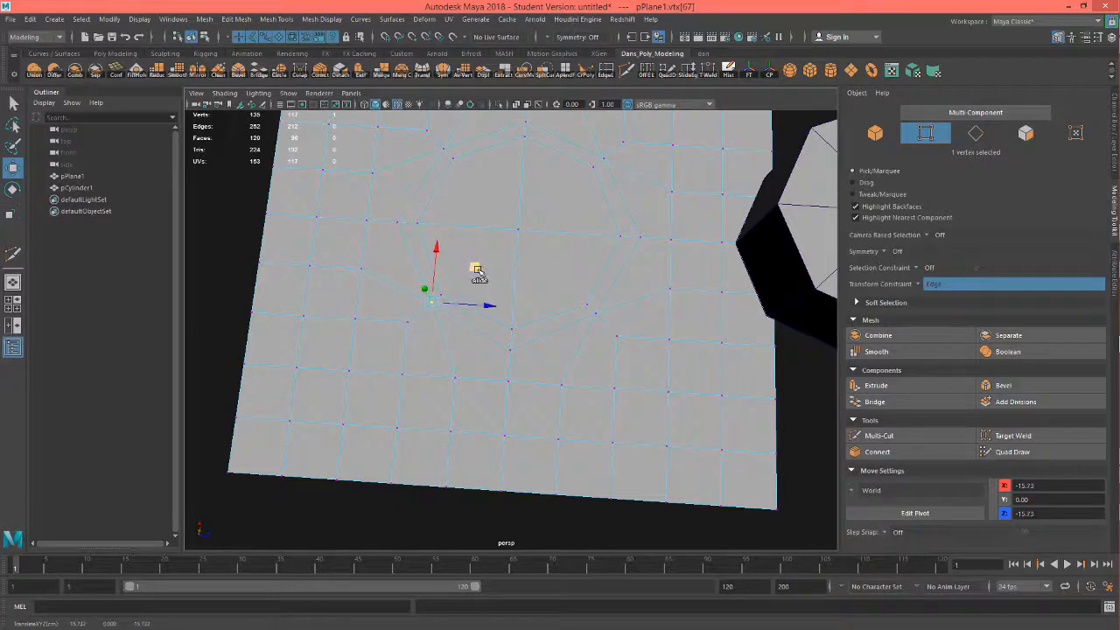
Step: Delete the four faces inside the octagonal outline to open a hole in the plane
{"action": "left_click_drag", "start_coordinate": [550, 357], "coordinate": [561, 362], "text": "alt"}
{"action": "middle_click_drag", "start_coordinate": [574, 262], "coordinate": [567, 282], "text": "alt"}
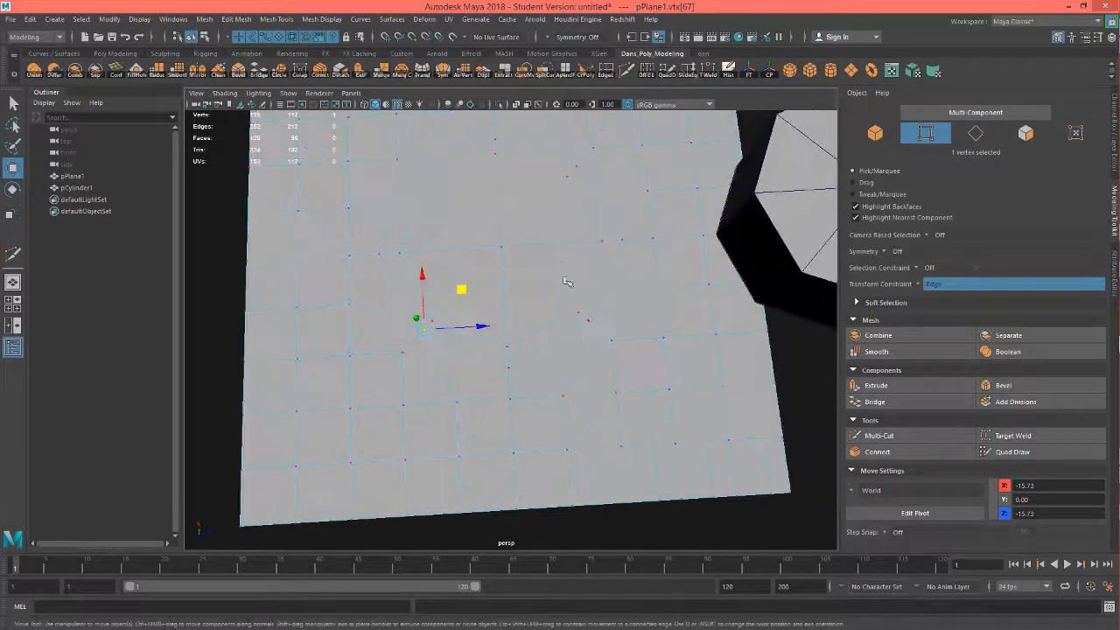
{"action": "left_click_drag", "start_coordinate": [538, 332], "coordinate": [533, 271], "text": "alt"}
{"action": "right_click_drag", "start_coordinate": [533, 272], "coordinate": [534, 303]}
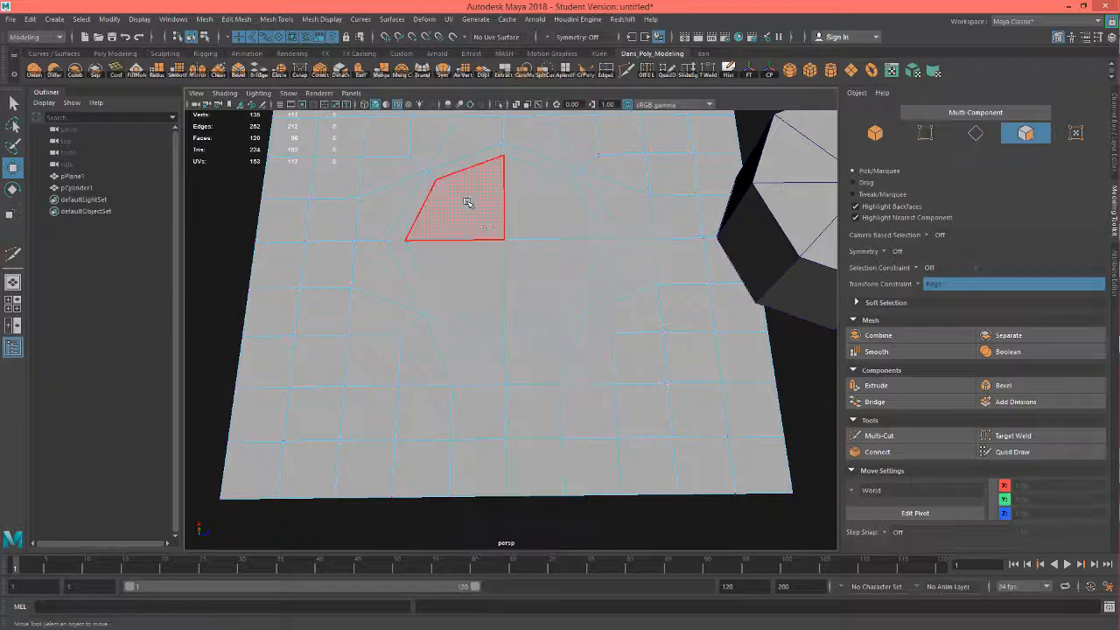
{"action": "left_click_drag", "start_coordinate": [484, 222], "coordinate": [538, 261]}
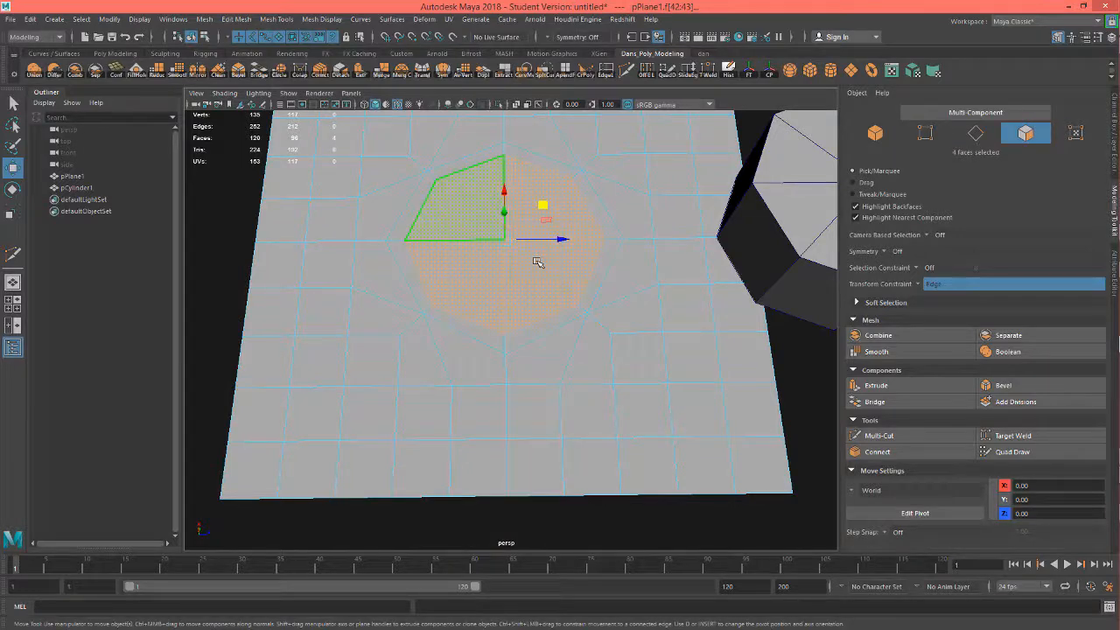
{"action": "key", "text": "Delete"}
Step: Preview the plane with smooth mesh display to examine the hole's roundness, and return to the unsmoothed display
{"action": "left_click_drag", "start_coordinate": [575, 325], "coordinate": [453, 334], "text": "alt"}
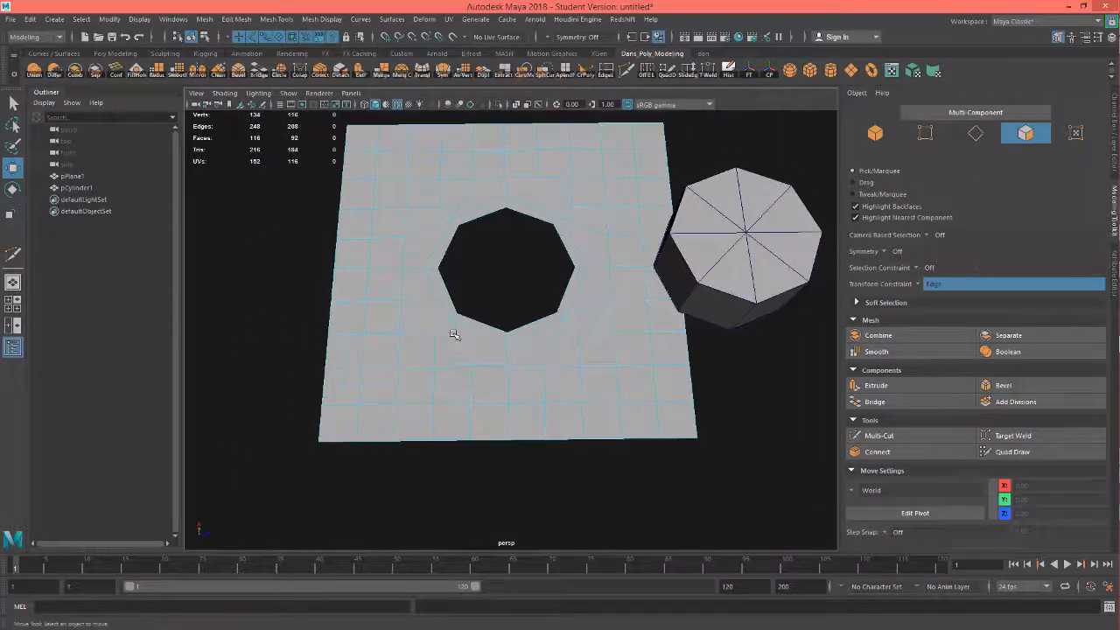
{"action": "scroll", "coordinate": [454, 334], "scroll_direction": "up", "scroll_amount": 2}
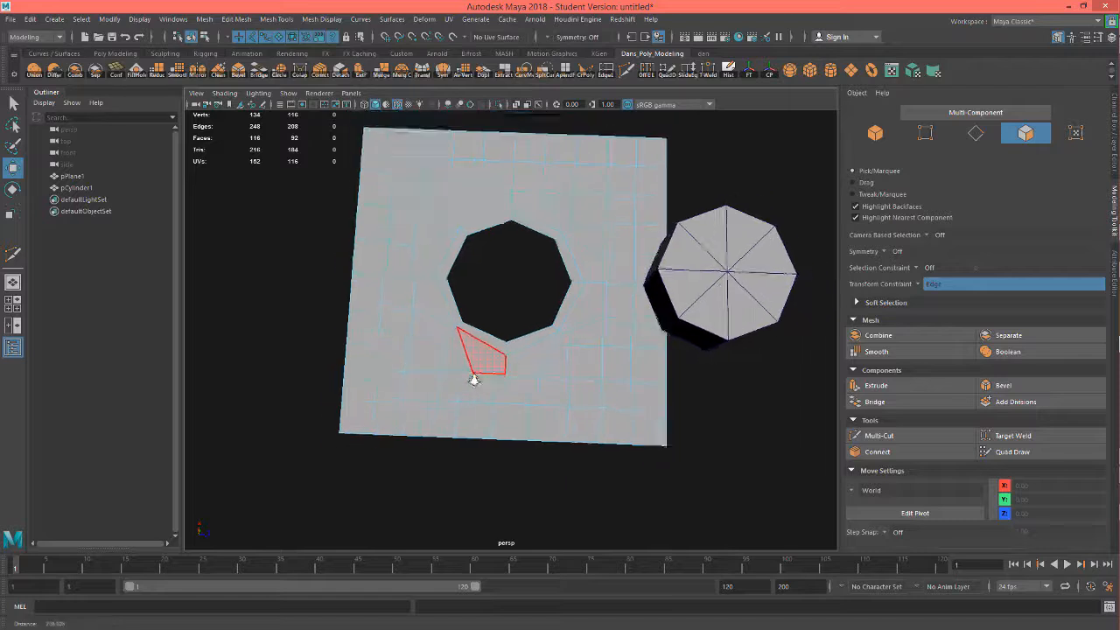
{"action": "scroll", "coordinate": [645, 377], "scroll_direction": "up", "scroll_amount": 3}
{"action": "left_click_drag", "start_coordinate": [360, 251], "coordinate": [537, 333], "text": "alt"}
{"action": "scroll", "coordinate": [538, 342], "scroll_direction": "up", "scroll_amount": 2}
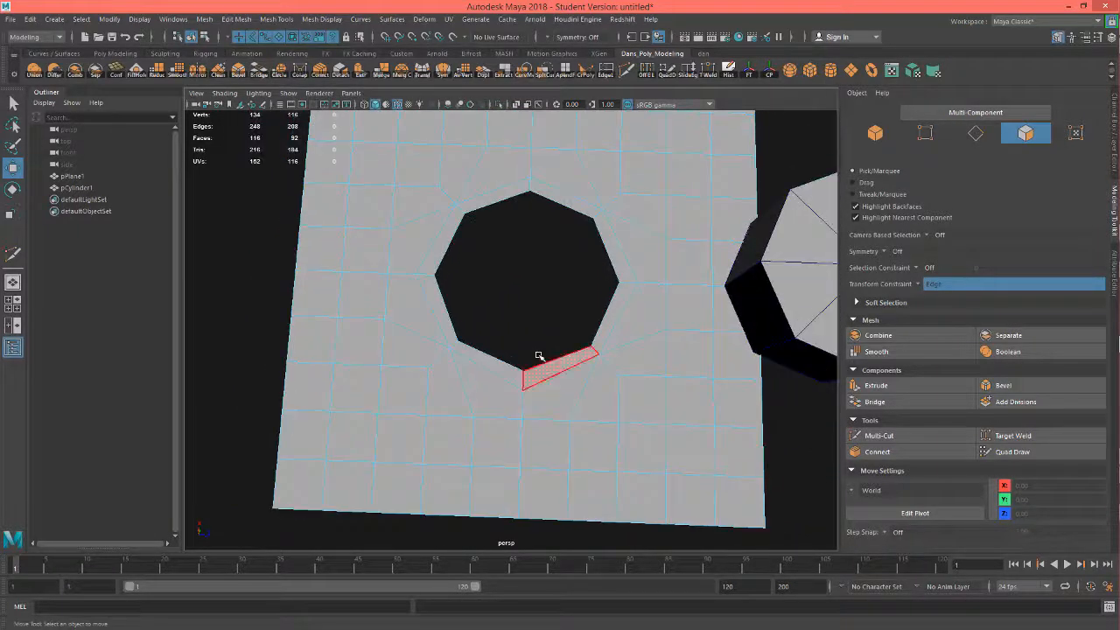
{"action": "key", "text": "3"}
{"action": "left_click_drag", "start_coordinate": [640, 338], "coordinate": [599, 348], "text": "alt"}
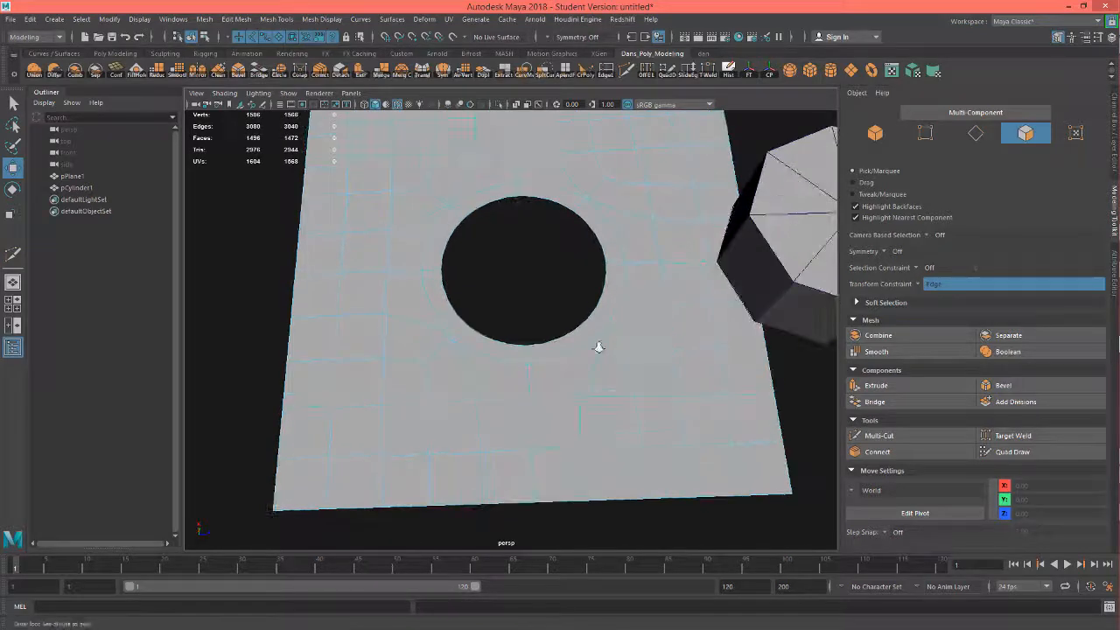
{"action": "right_click_drag", "start_coordinate": [599, 347], "coordinate": [560, 347], "text": "alt"}
{"action": "left_click_drag", "start_coordinate": [563, 347], "coordinate": [509, 398], "text": "alt"}
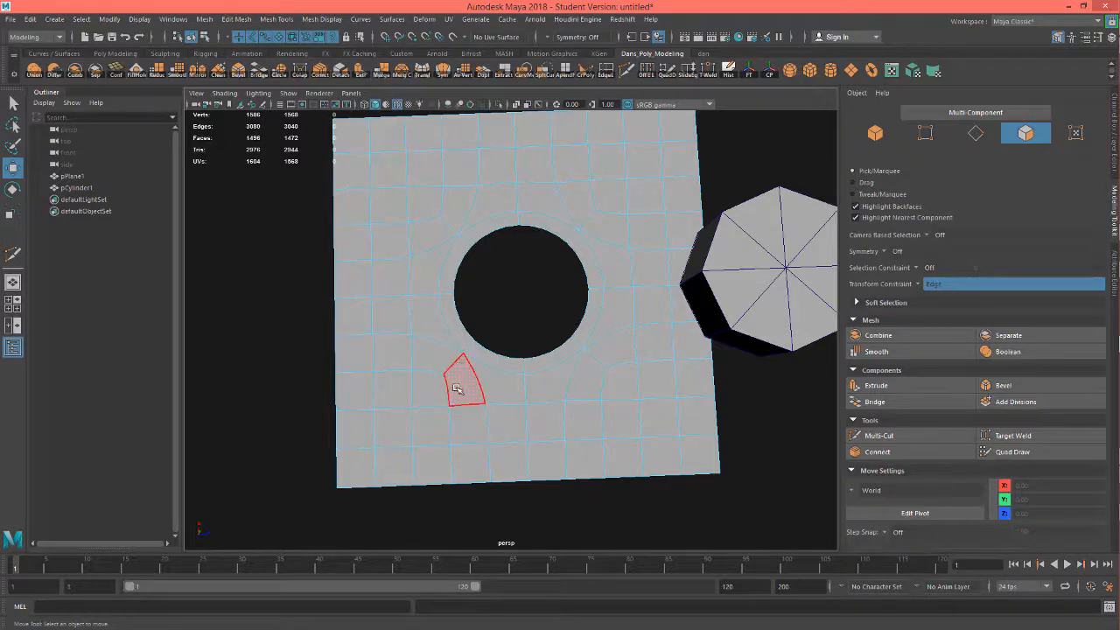
{"action": "key", "text": "1"}
Step: Examine the edge flow and the ring of faces around the octagonal hole from several angles
{"action": "left_click_drag", "start_coordinate": [593, 413], "coordinate": [590, 383], "text": "alt"}
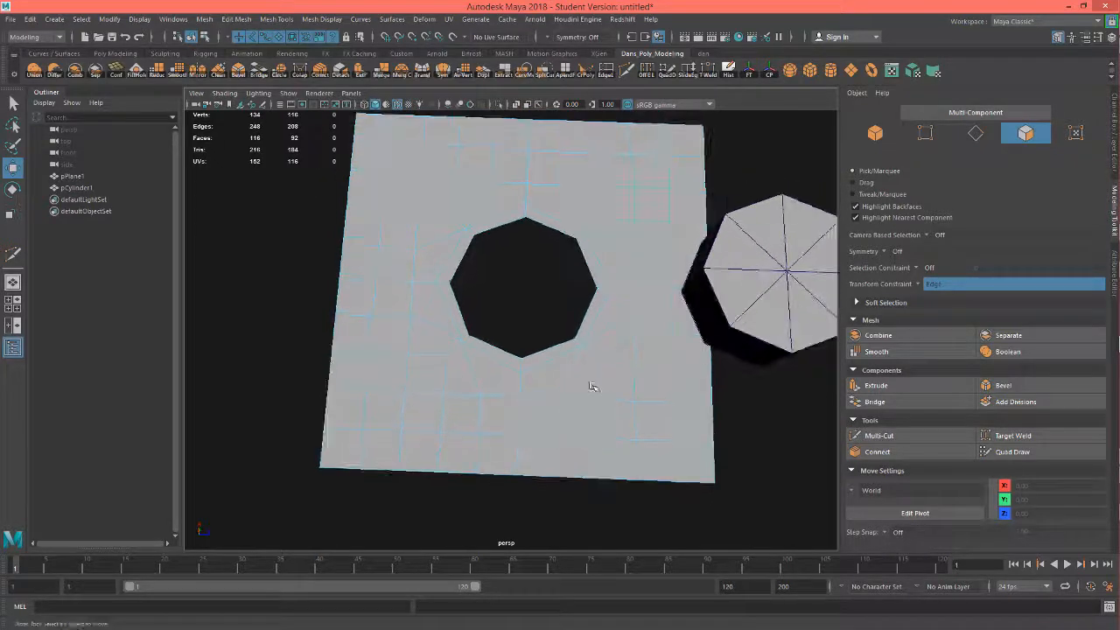
{"action": "right_click_drag", "start_coordinate": [590, 383], "coordinate": [707, 371], "text": "alt"}
{"action": "middle_click_drag", "start_coordinate": [707, 371], "coordinate": [587, 391], "text": "alt"}
{"action": "left_click_drag", "start_coordinate": [587, 390], "coordinate": [605, 392], "text": "alt"}
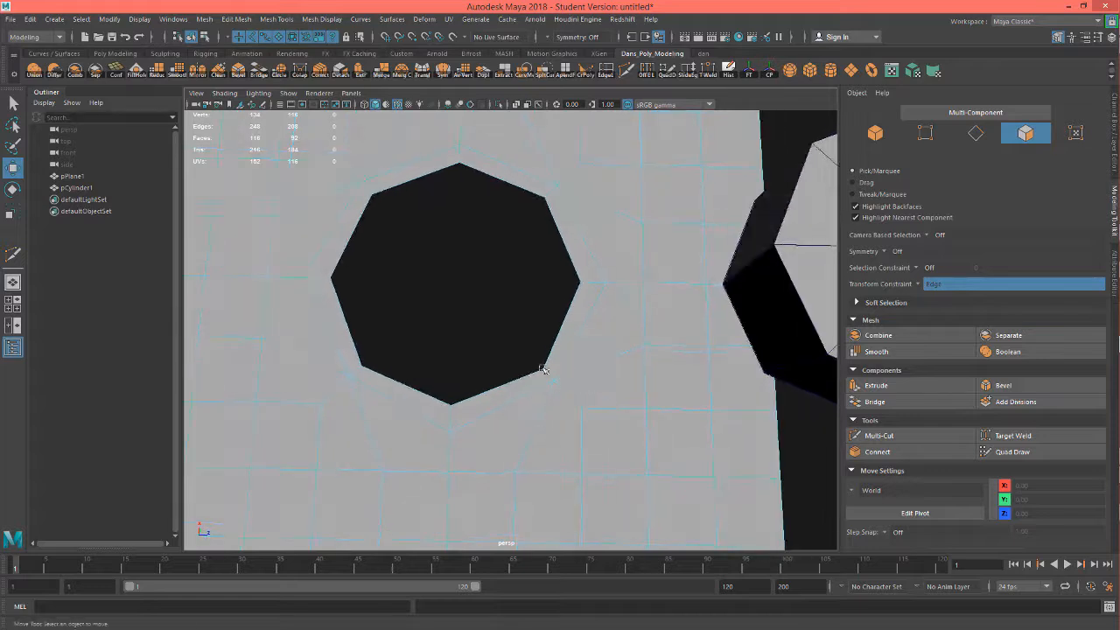
{"action": "middle_click_drag", "start_coordinate": [560, 260], "coordinate": [550, 394], "text": "alt"}
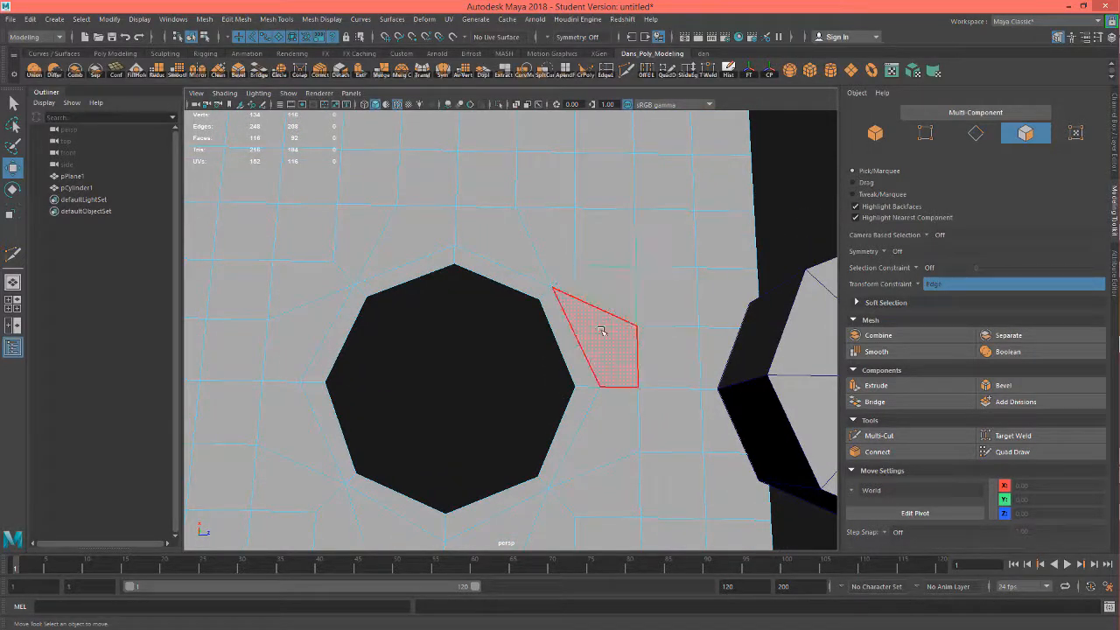
{"action": "middle_click_drag", "start_coordinate": [623, 408], "coordinate": [625, 287], "text": "alt"}
{"action": "right_click_drag", "start_coordinate": [624, 287], "coordinate": [513, 307], "text": "alt"}
{"action": "mouse_move", "coordinate": [513, 307]}
{"action": "left_mouse_down", "text": "alt"}
{"action": "mouse_move", "coordinate": [529, 288]}
{"action": "mouse_move", "coordinate": [543, 300]}
{"action": "mouse_move", "coordinate": [524, 295]}
{"action": "left_mouse_up", "text": "alt"}
{"action": "left_click_drag", "start_coordinate": [434, 222], "coordinate": [417, 225], "text": "alt"}
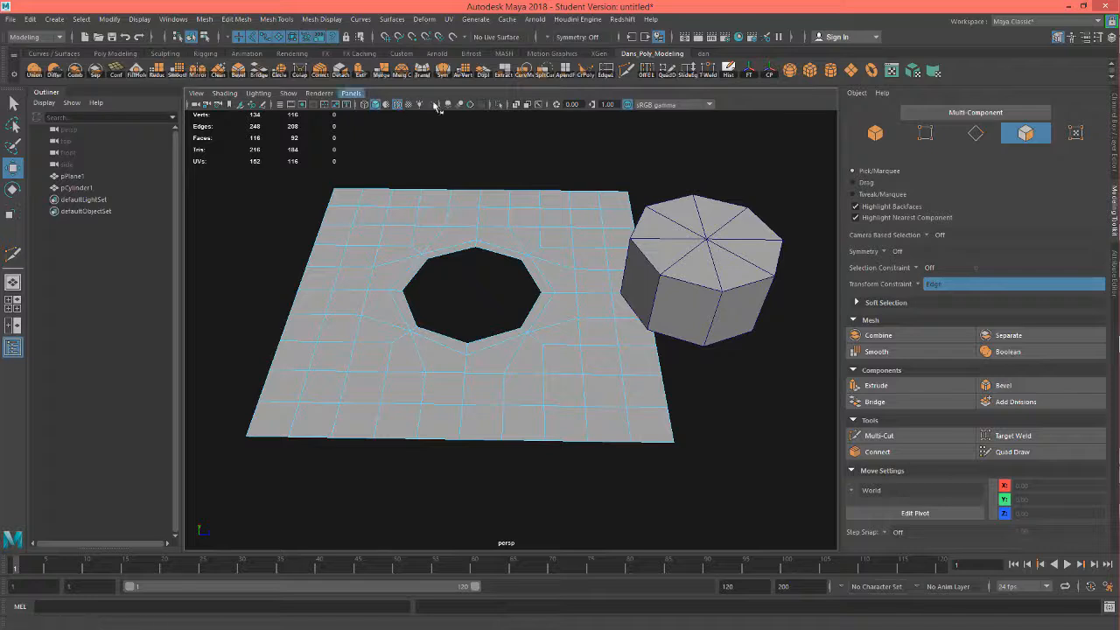
Step: Create a new polygon cylinder at the plane's centre and scale it uniformly to about 39.87
{"action": "left_click", "coordinate": [831, 71]}
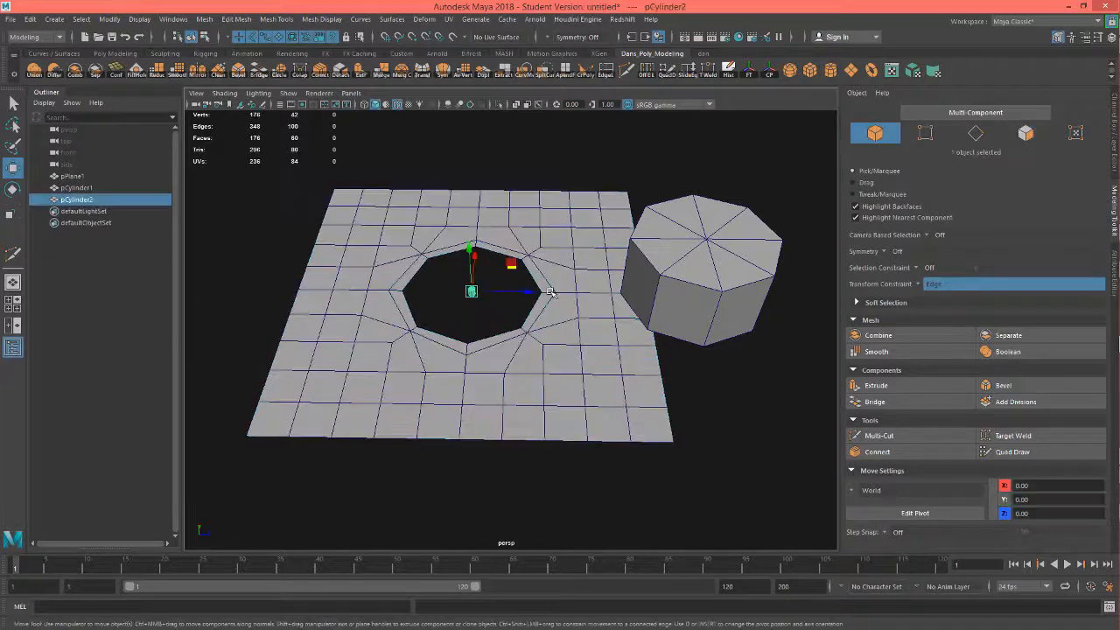
{"action": "key", "text": "r"}
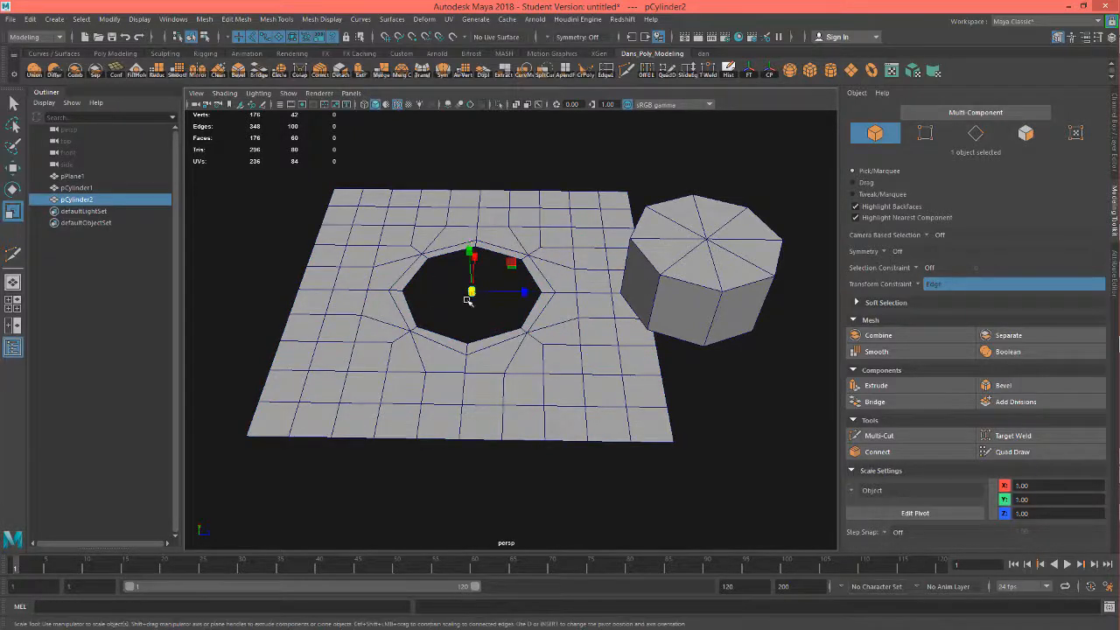
{"action": "left_click_drag", "start_coordinate": [473, 293], "coordinate": [710, 183]}
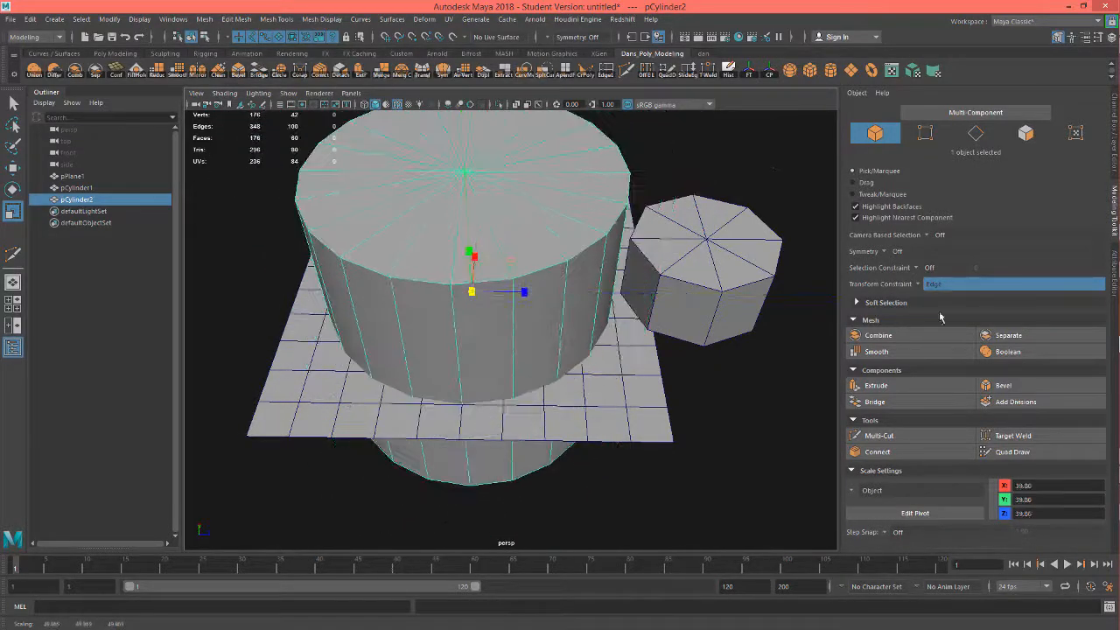
{"action": "left_click_drag", "start_coordinate": [597, 305], "coordinate": [627, 293], "text": "alt"}
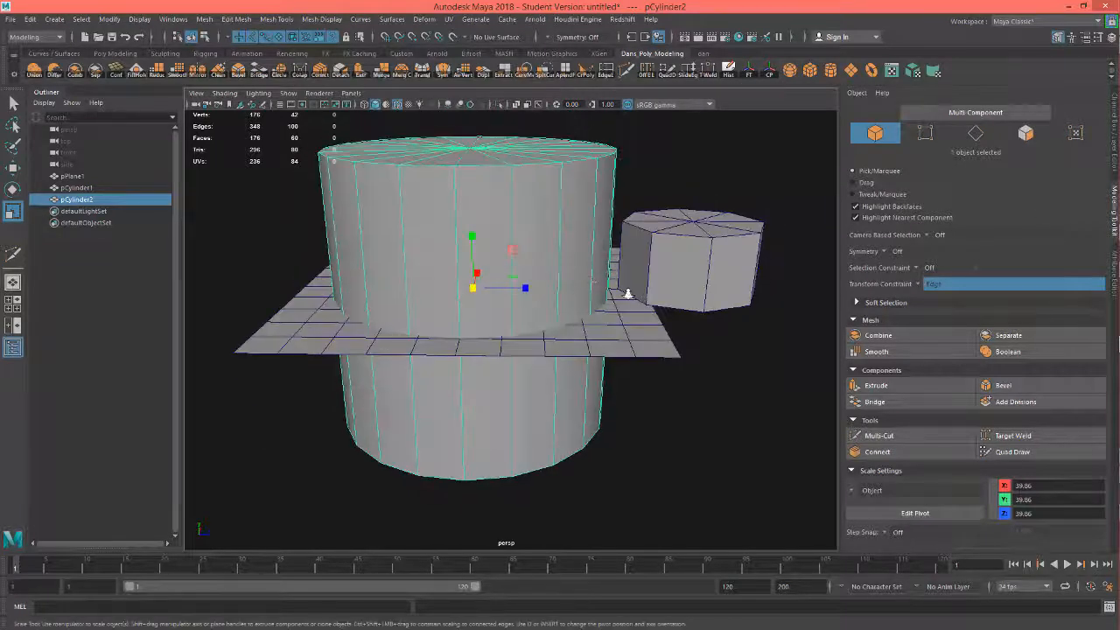
{"action": "right_click_drag", "start_coordinate": [628, 293], "coordinate": [551, 260], "text": "alt"}
{"action": "left_click_drag", "start_coordinate": [551, 260], "coordinate": [557, 243], "text": "alt"}
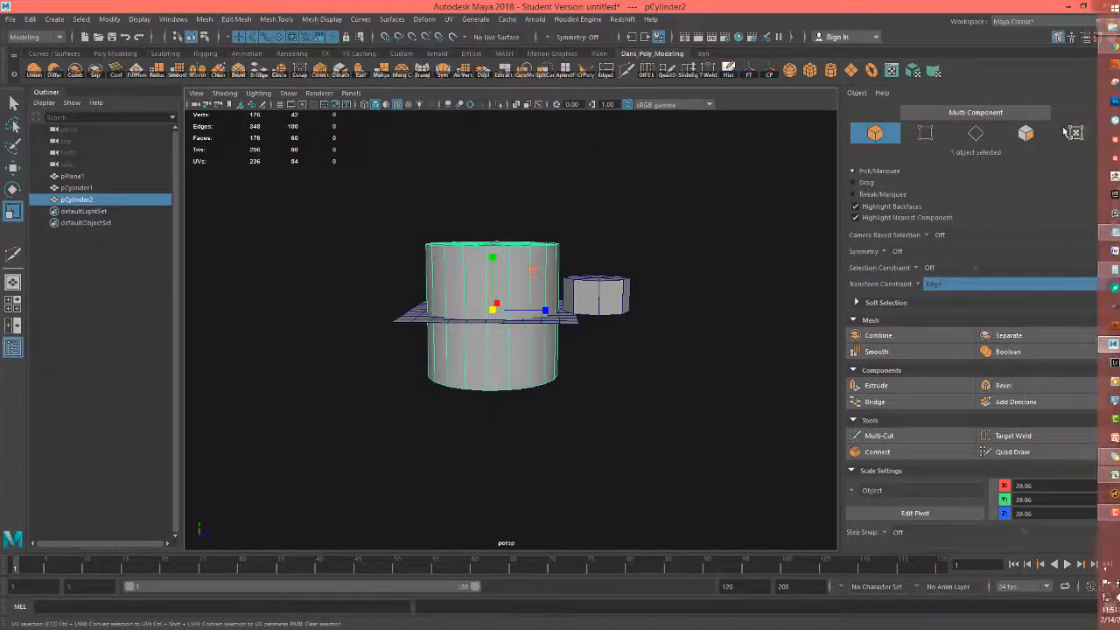
Step: Set the new cylinder's axis subdivisions to 30 and its height subdivisions to 6
{"action": "left_click", "coordinate": [1110, 125]}
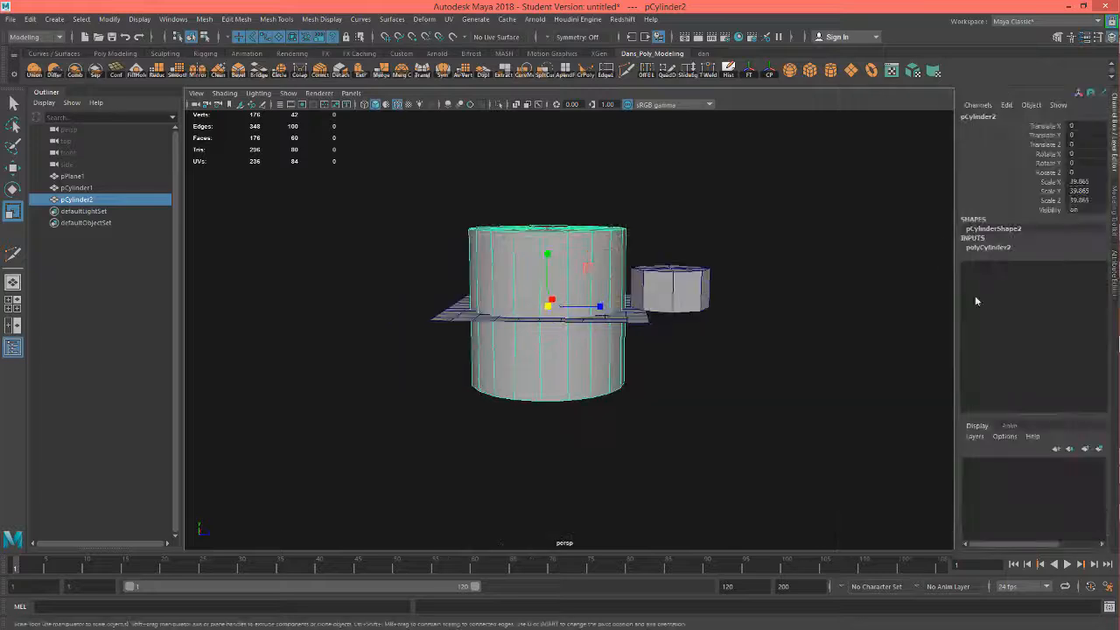
{"action": "left_click", "coordinate": [977, 247]}
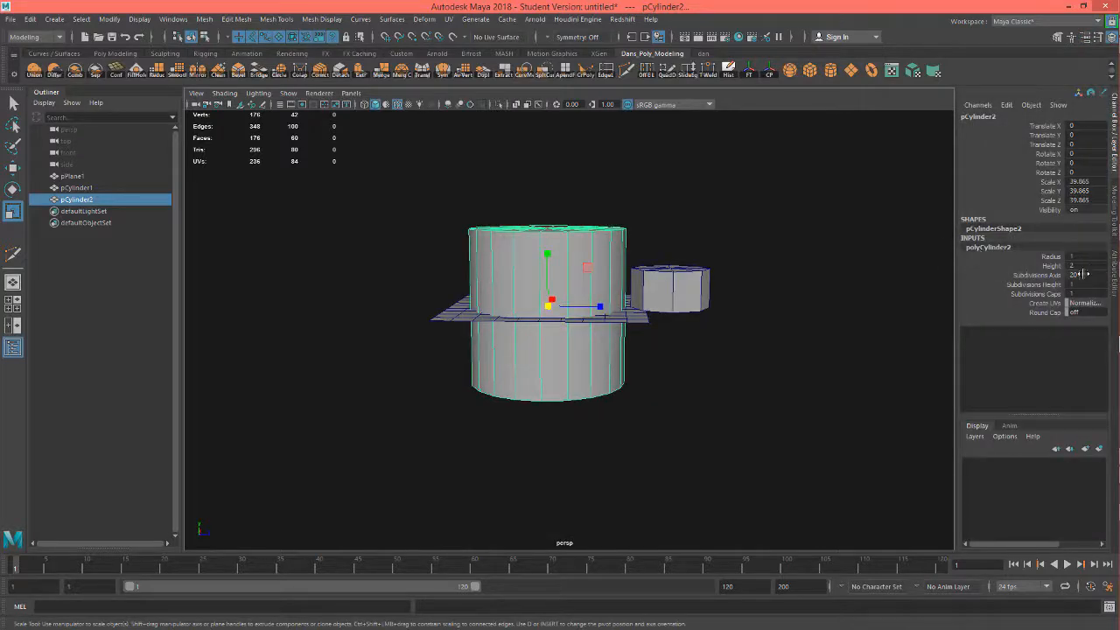
{"action": "double_click", "coordinate": [1077, 284]}
{"action": "double_click", "coordinate": [1077, 275]}
{"action": "key", "text": "Return"}
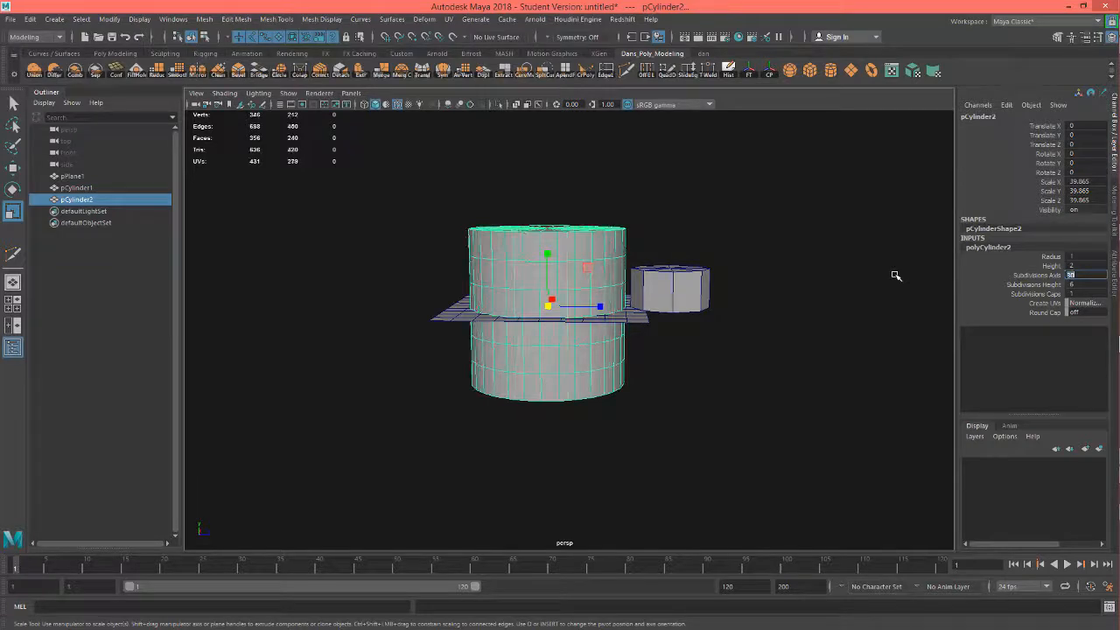
Step: Raise the large cylinder's height subdivisions through 8 and 9 to 10
{"action": "left_click", "coordinate": [1082, 283]}
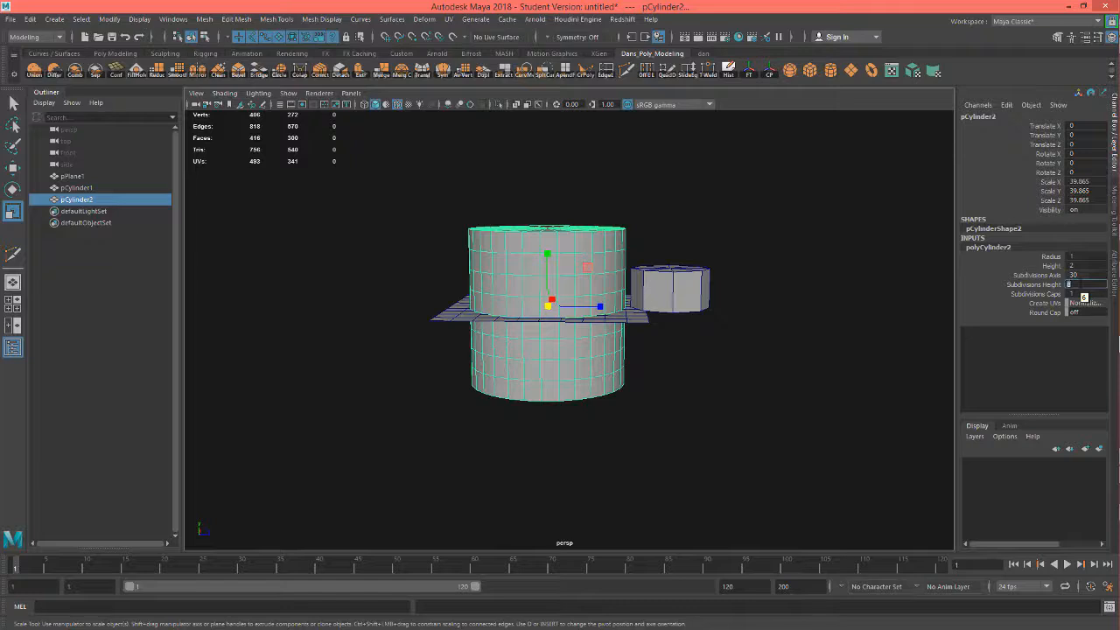
{"action": "key", "text": "Return"}
{"action": "left_click_drag", "start_coordinate": [623, 354], "coordinate": [516, 350], "text": "alt"}
{"action": "right_click_drag", "start_coordinate": [569, 350], "coordinate": [758, 344], "text": "alt"}
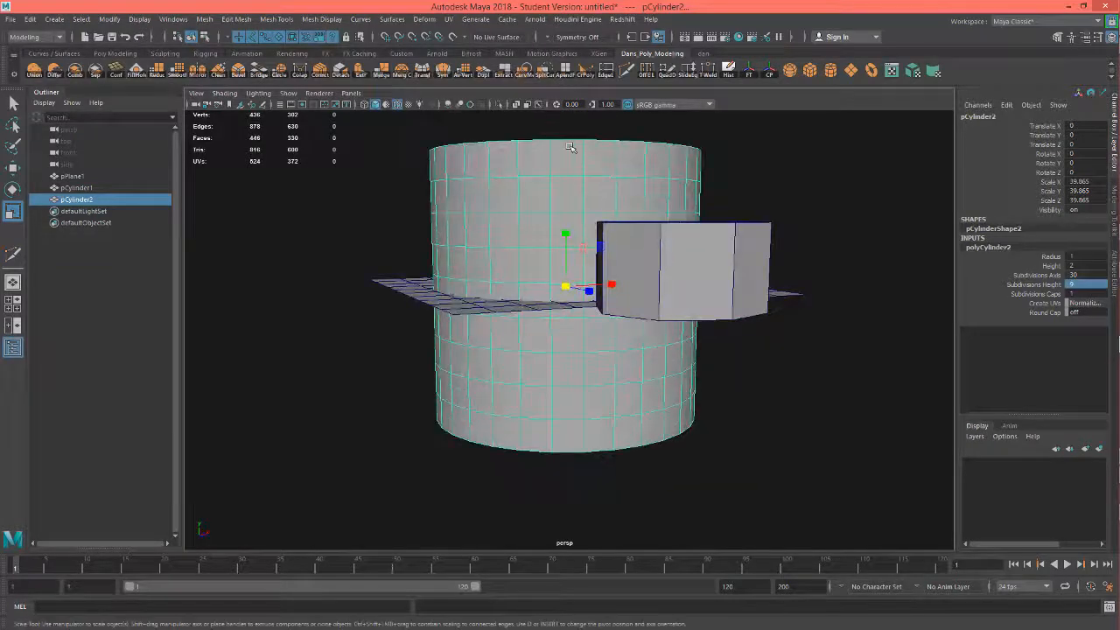
{"action": "left_click_drag", "start_coordinate": [567, 340], "coordinate": [585, 357], "text": "alt"}
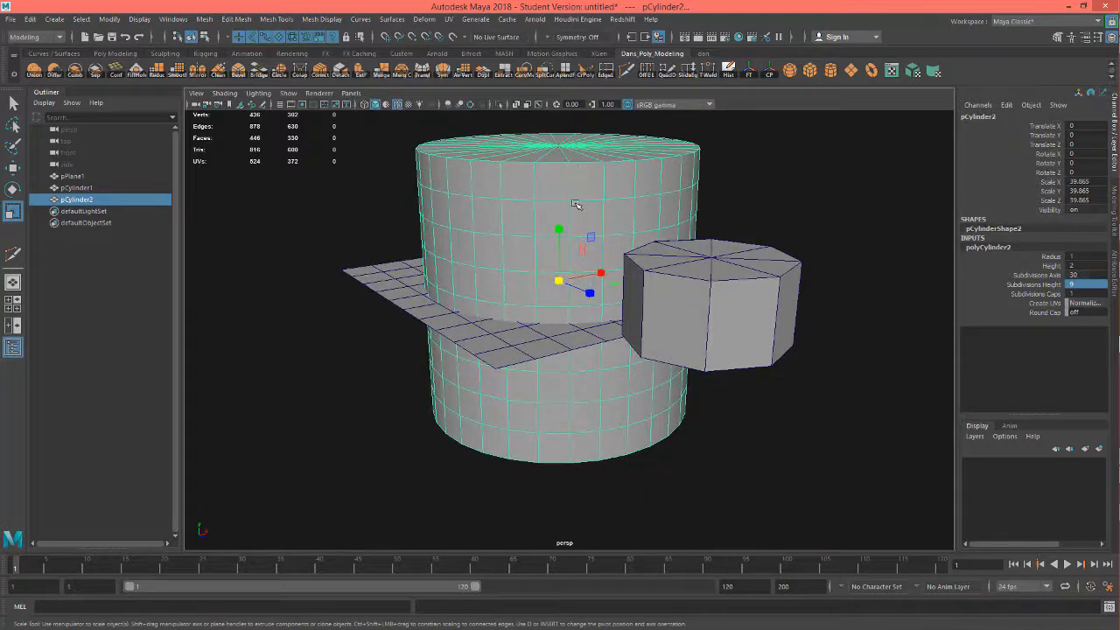
{"action": "left_click", "coordinate": [1073, 286]}
{"action": "type", "text": "810"}
{"action": "key", "text": "Return"}
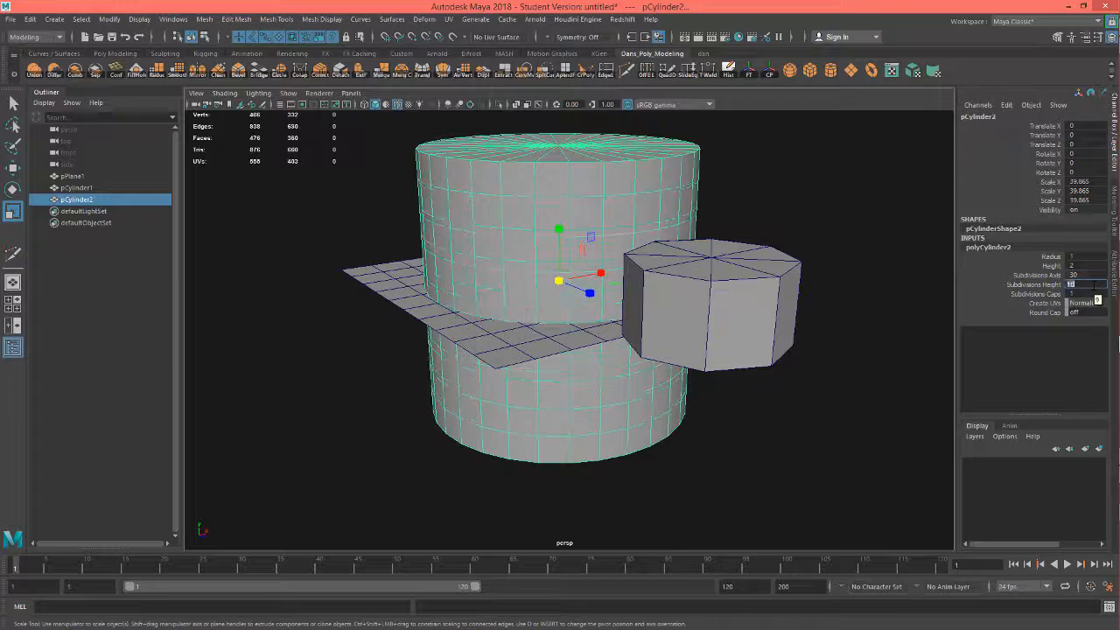
{"action": "left_click_drag", "start_coordinate": [825, 278], "coordinate": [830, 274], "text": "alt"}
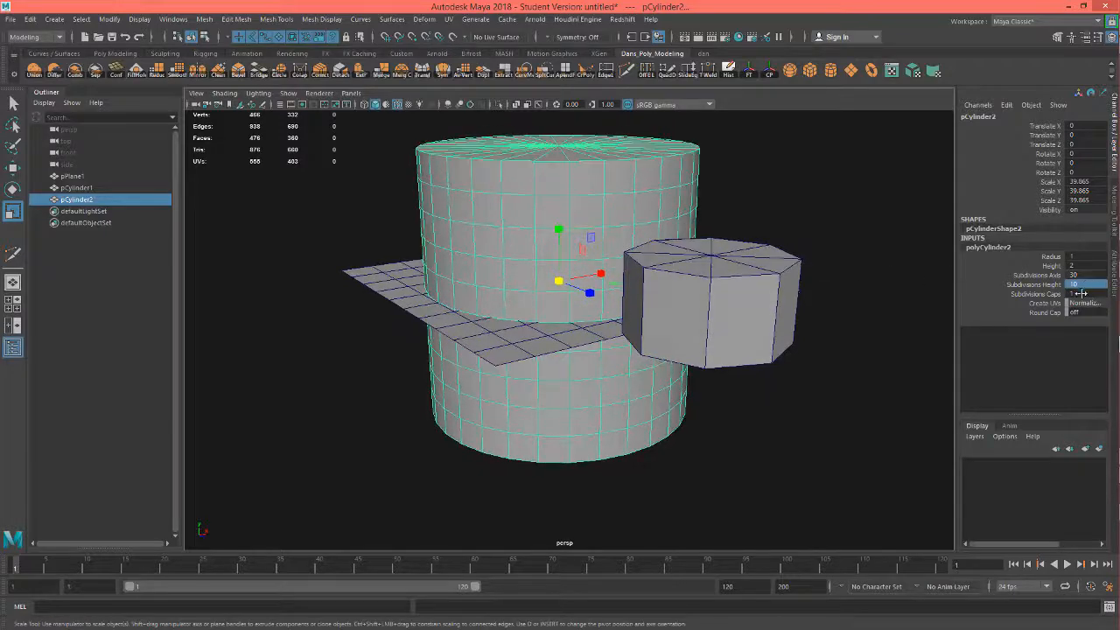
Step: Set the large cylinder's cap subdivisions to 5
{"action": "left_click", "coordinate": [1057, 295]}
{"action": "middle_click_drag", "start_coordinate": [928, 297], "coordinate": [937, 298]}
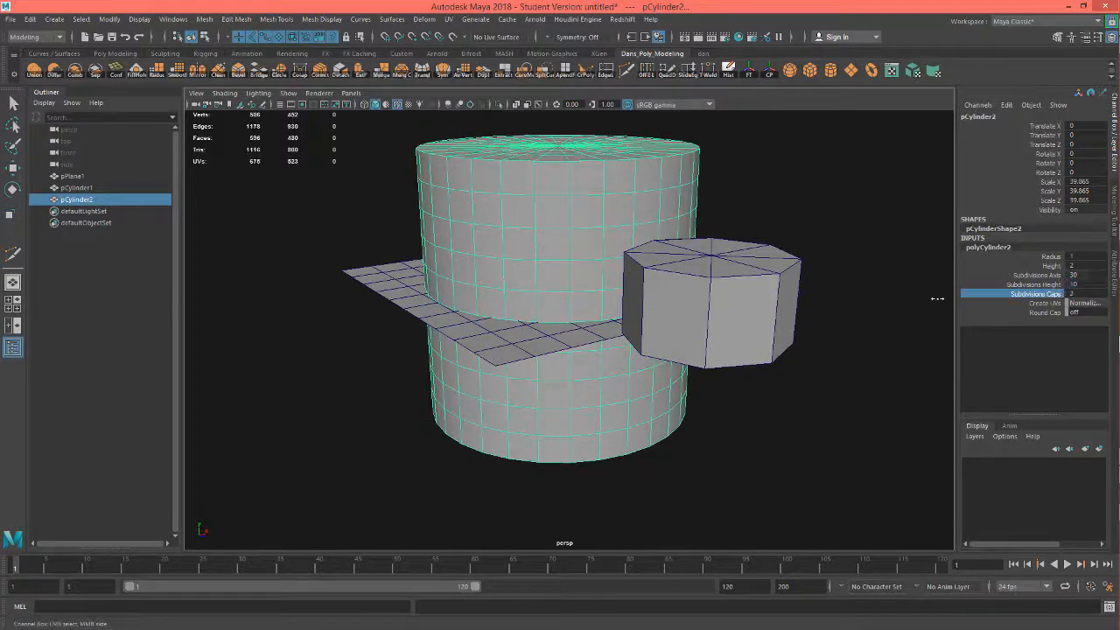
{"action": "left_click_drag", "start_coordinate": [875, 288], "coordinate": [898, 313], "text": "alt"}
{"action": "middle_click_drag", "start_coordinate": [907, 306], "coordinate": [921, 303]}
{"action": "left_click_drag", "start_coordinate": [835, 349], "coordinate": [814, 317], "text": "alt"}
Step: Rotate the octagonal cylinder 90 degrees about X so that its cap faces sideways
{"action": "left_click", "coordinate": [733, 304]}
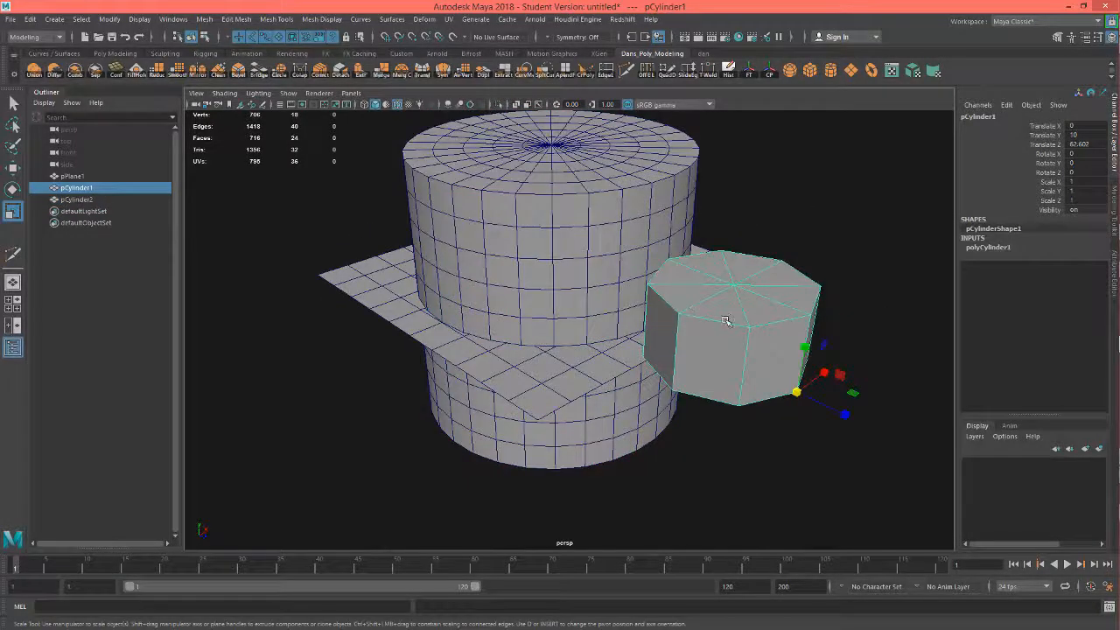
{"action": "left_click_drag", "start_coordinate": [726, 322], "coordinate": [731, 314], "text": "alt"}
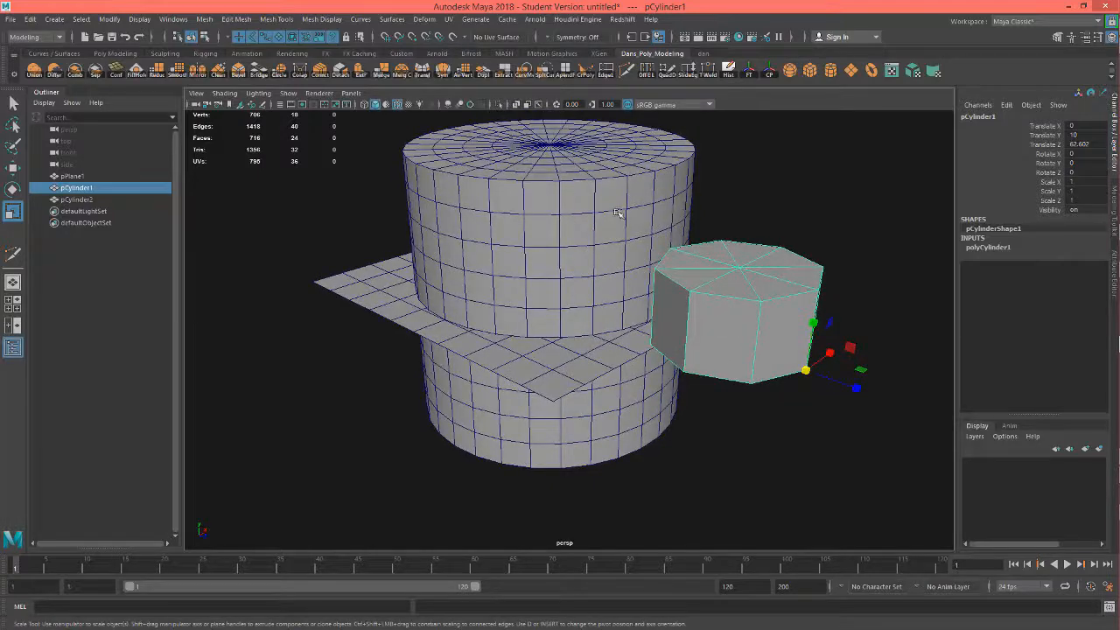
{"action": "left_click_drag", "start_coordinate": [643, 238], "coordinate": [643, 231], "text": "alt"}
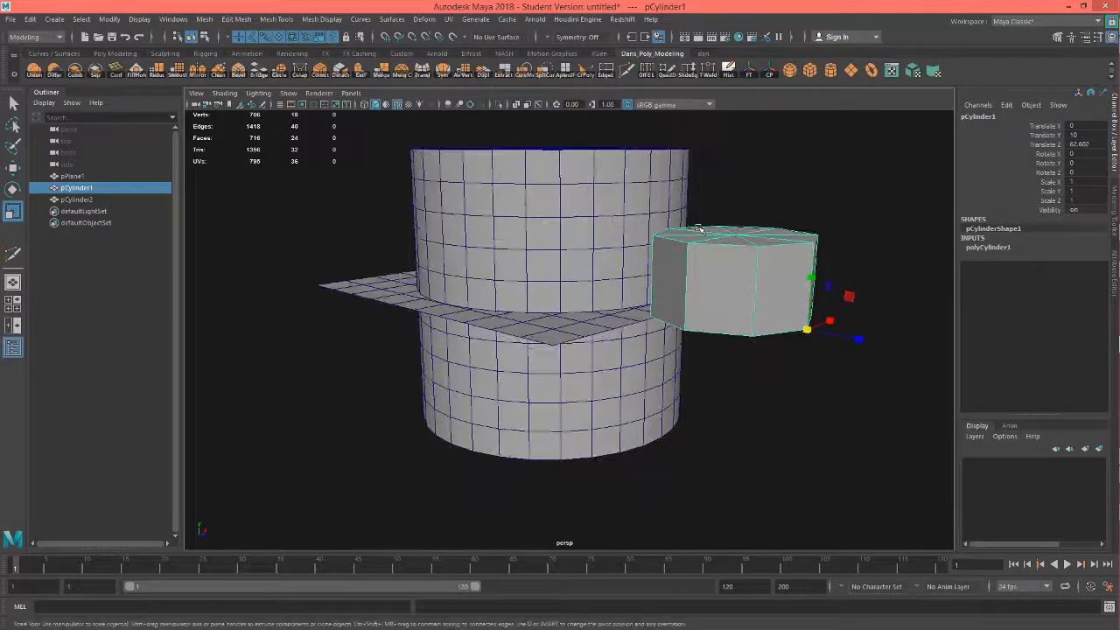
{"action": "key", "text": "e"}
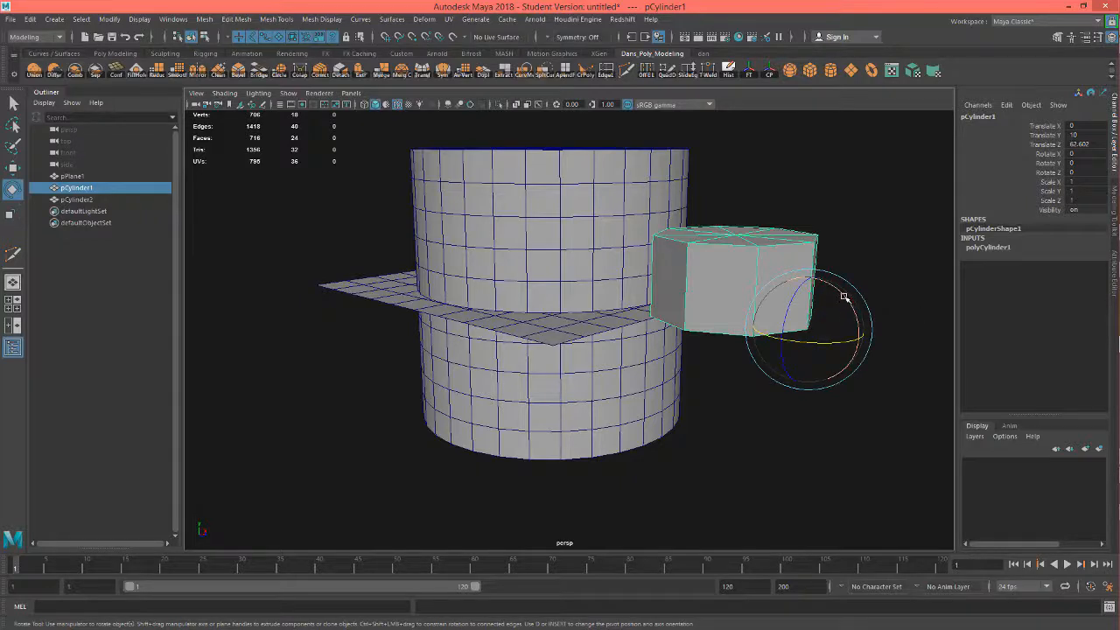
{"action": "left_click_drag", "start_coordinate": [845, 298], "coordinate": [861, 363]}
{"action": "left_click_drag", "start_coordinate": [795, 383], "coordinate": [755, 382], "text": "alt"}
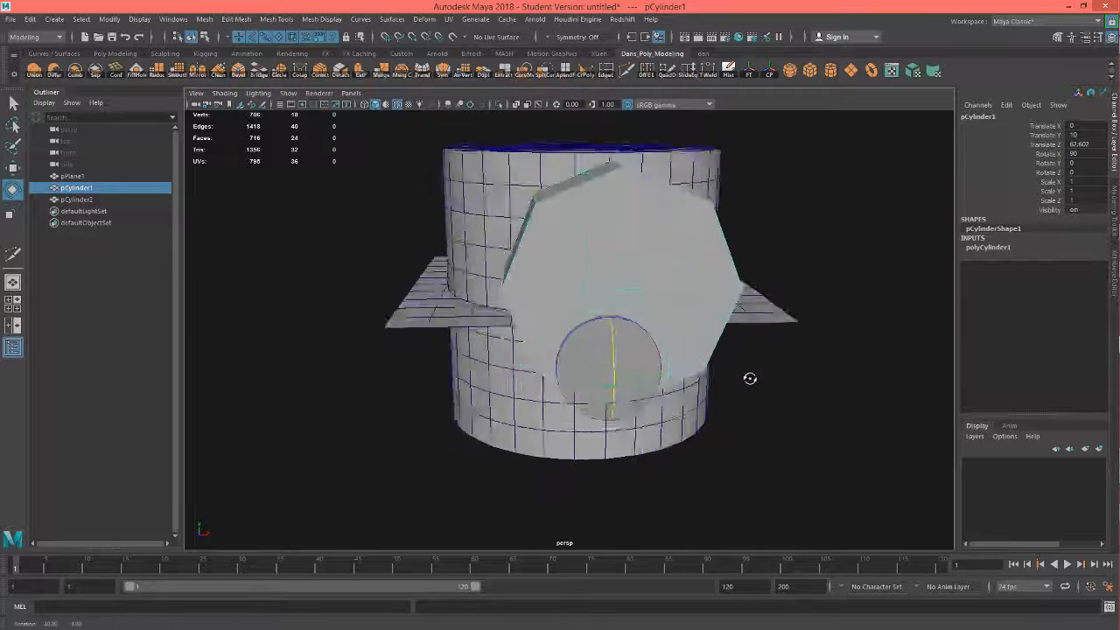
Step: Set the octagonal cylinder's radius to 10
{"action": "left_click", "coordinate": [986, 248]}
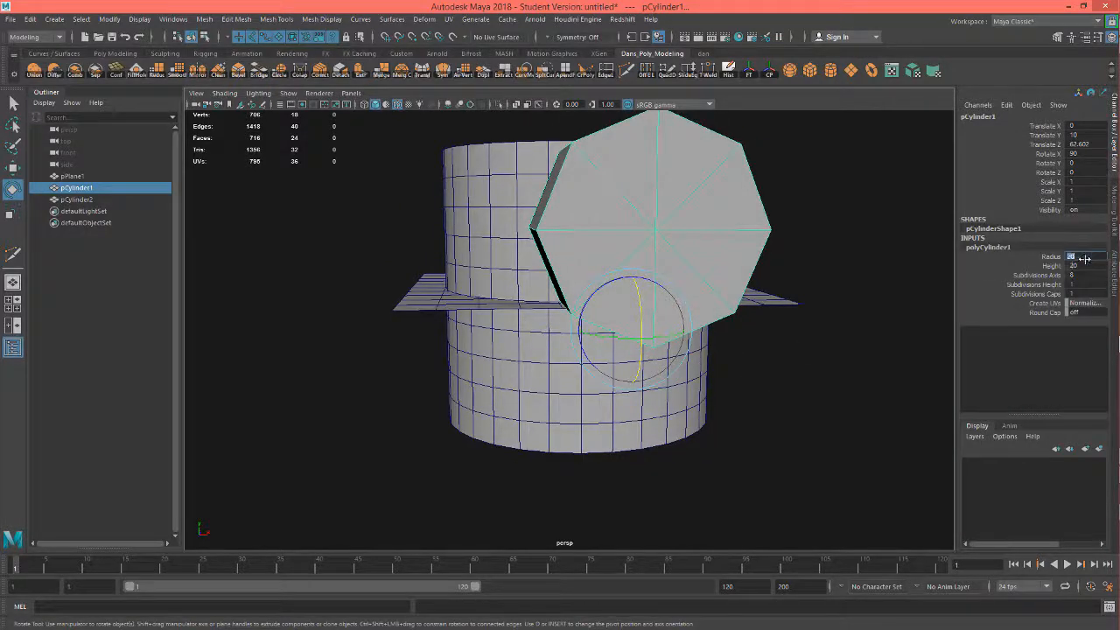
{"action": "type", "text": "10"}
{"action": "key", "text": "Return"}
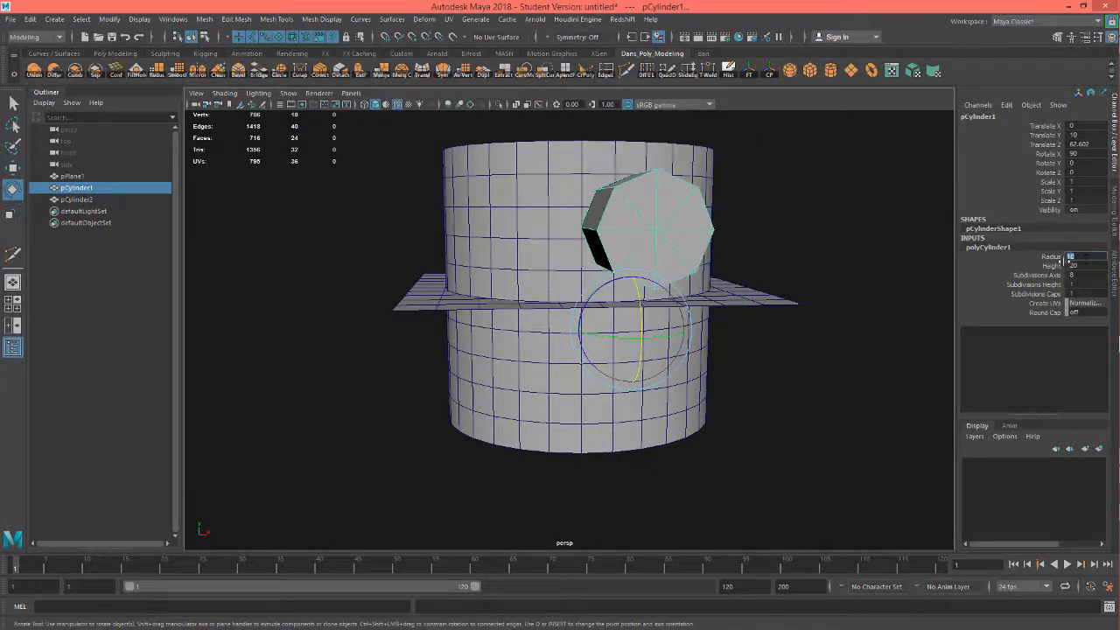
{"action": "left_click_drag", "start_coordinate": [841, 295], "coordinate": [859, 293], "text": "alt"}
Step: Move the octagonal cylinder along Z into the large cylinder's wall and set its Translate Z to 0
{"action": "key", "text": "w"}
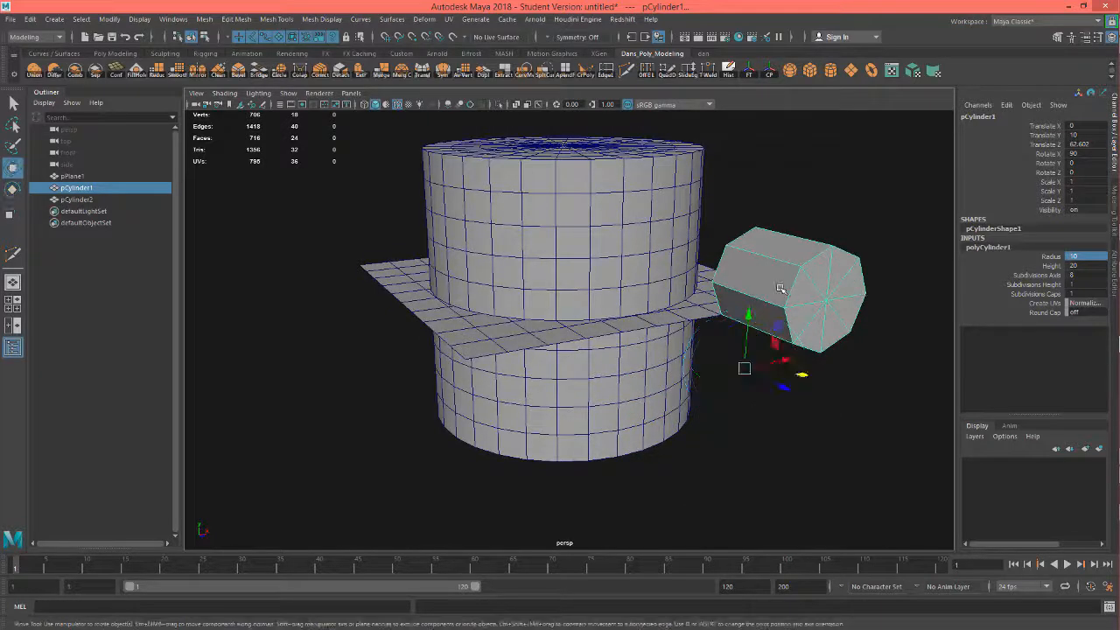
{"action": "left_click_drag", "start_coordinate": [790, 375], "coordinate": [630, 285]}
{"action": "right_click_drag", "start_coordinate": [629, 285], "coordinate": [700, 253], "text": "alt"}
{"action": "left_click_drag", "start_coordinate": [700, 253], "coordinate": [738, 342], "text": "alt"}
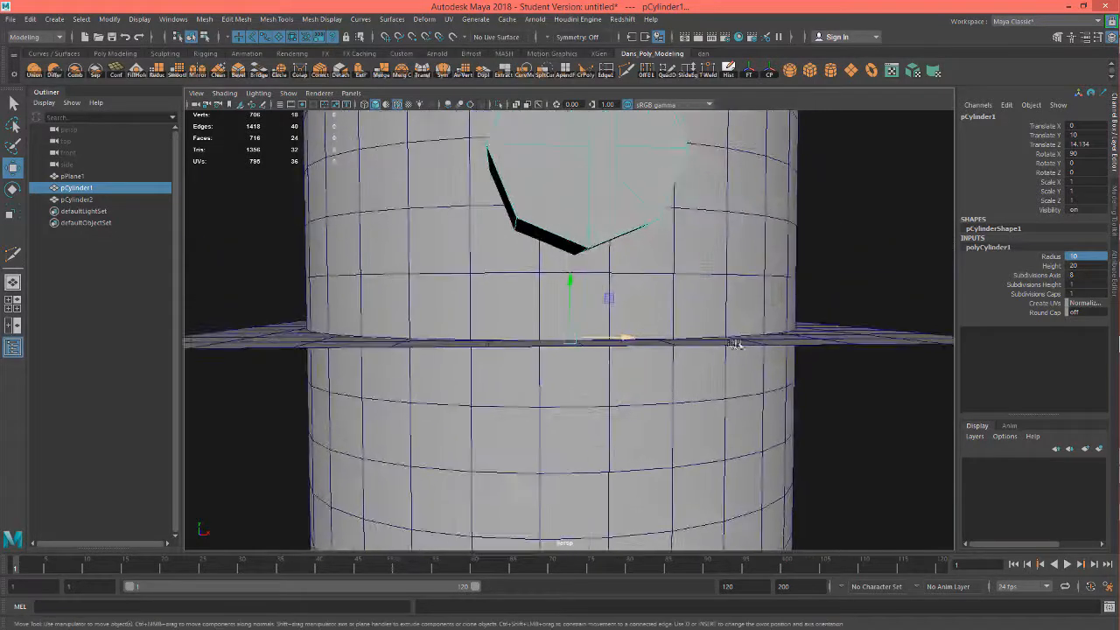
{"action": "right_click_drag", "start_coordinate": [738, 342], "coordinate": [633, 319], "text": "alt"}
{"action": "left_click_drag", "start_coordinate": [633, 318], "coordinate": [616, 346], "text": "alt"}
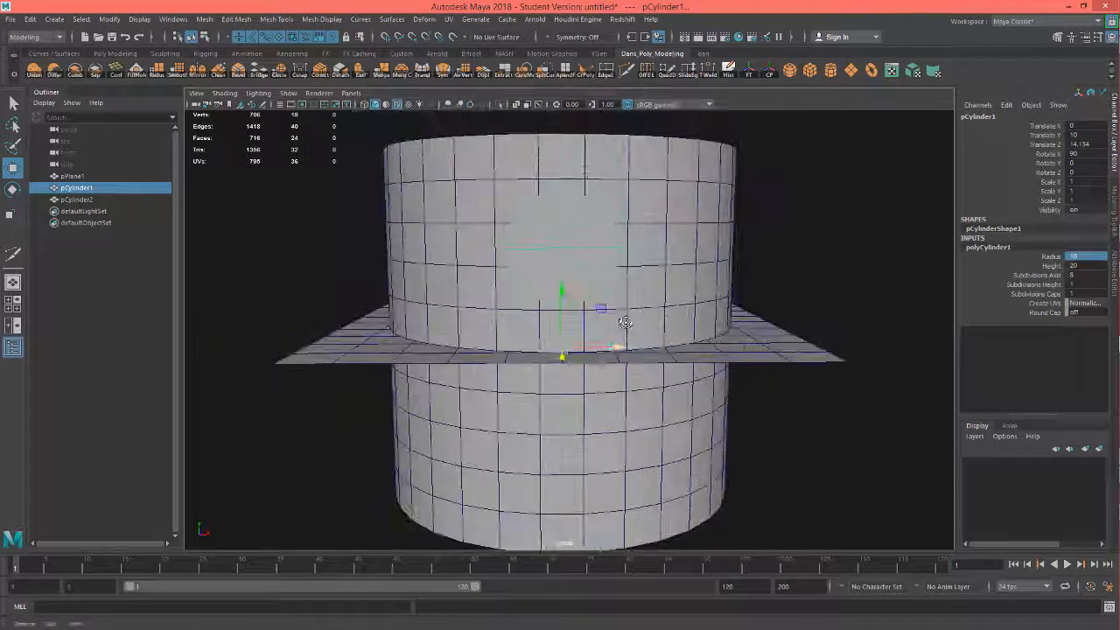
{"action": "left_click", "coordinate": [1084, 143]}
{"action": "left_click", "coordinate": [1083, 144]}
{"action": "type", "text": "0"}
{"action": "key", "text": "Return"}
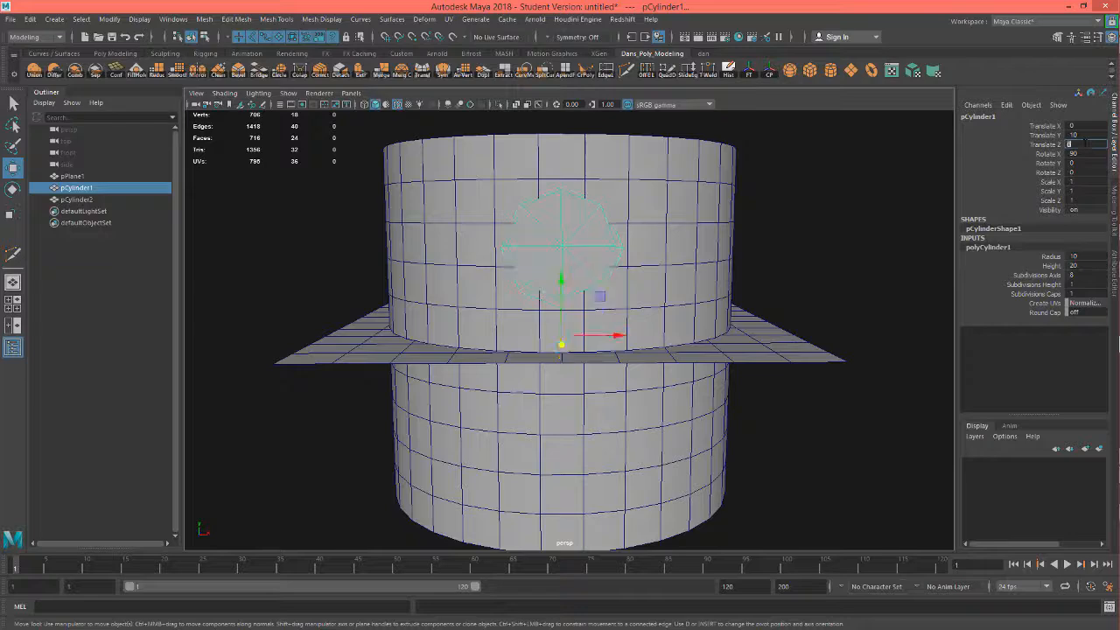
Step: Pull the octagonal cylinder slightly outward to a Translate Z of about 3 and set its Translate Y to 0
{"action": "left_click_drag", "start_coordinate": [670, 195], "coordinate": [718, 195], "text": "alt"}
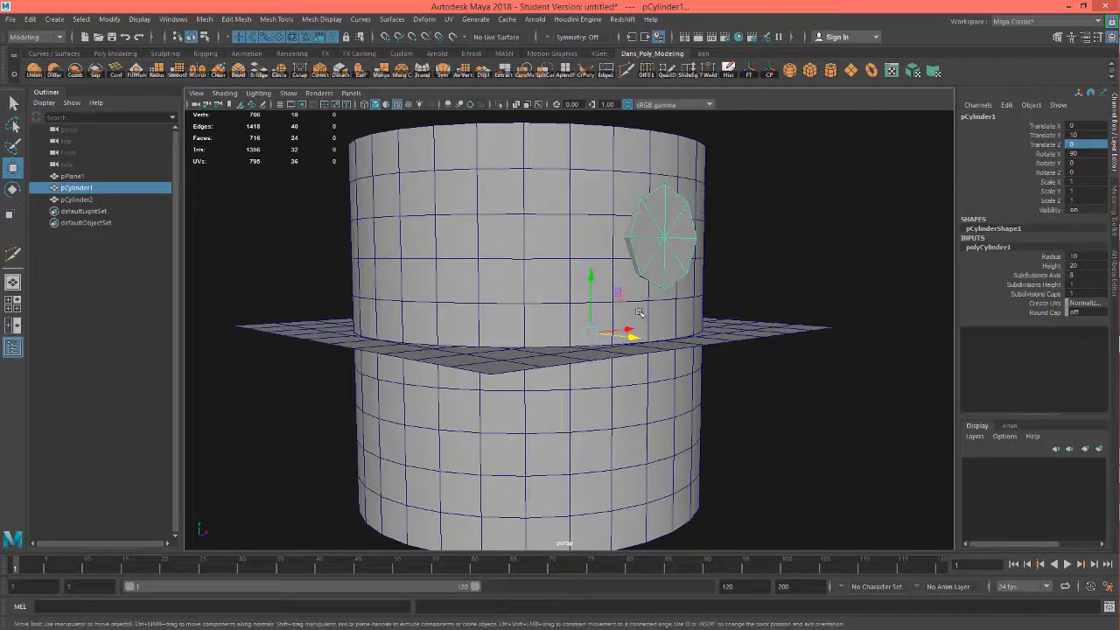
{"action": "left_click_drag", "start_coordinate": [636, 336], "coordinate": [848, 271]}
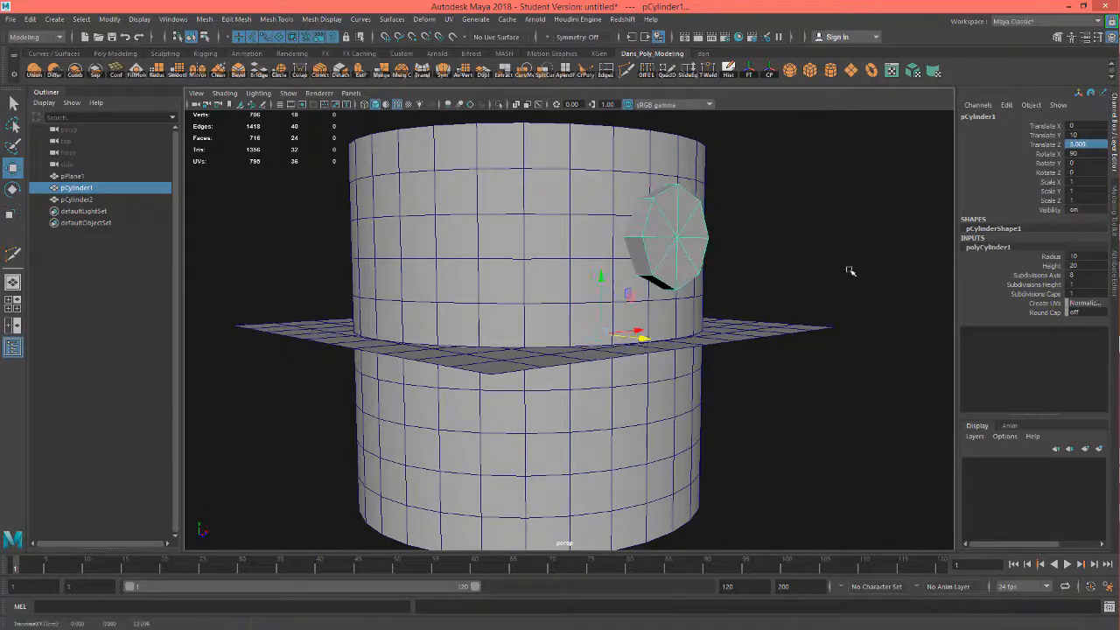
{"action": "double_click", "coordinate": [1083, 136]}
{"action": "key", "text": "Return"}
{"action": "left_click_drag", "start_coordinate": [787, 262], "coordinate": [674, 249], "text": "alt"}
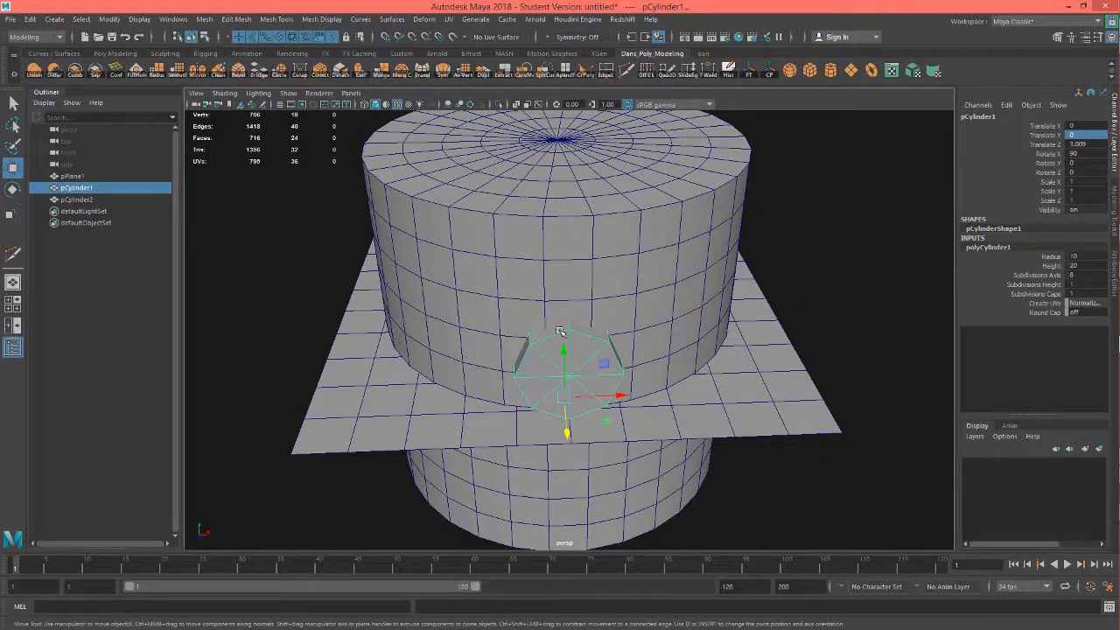
Step: Set the large cylinder's axis subdivisions to 32
{"action": "left_click", "coordinate": [607, 270]}
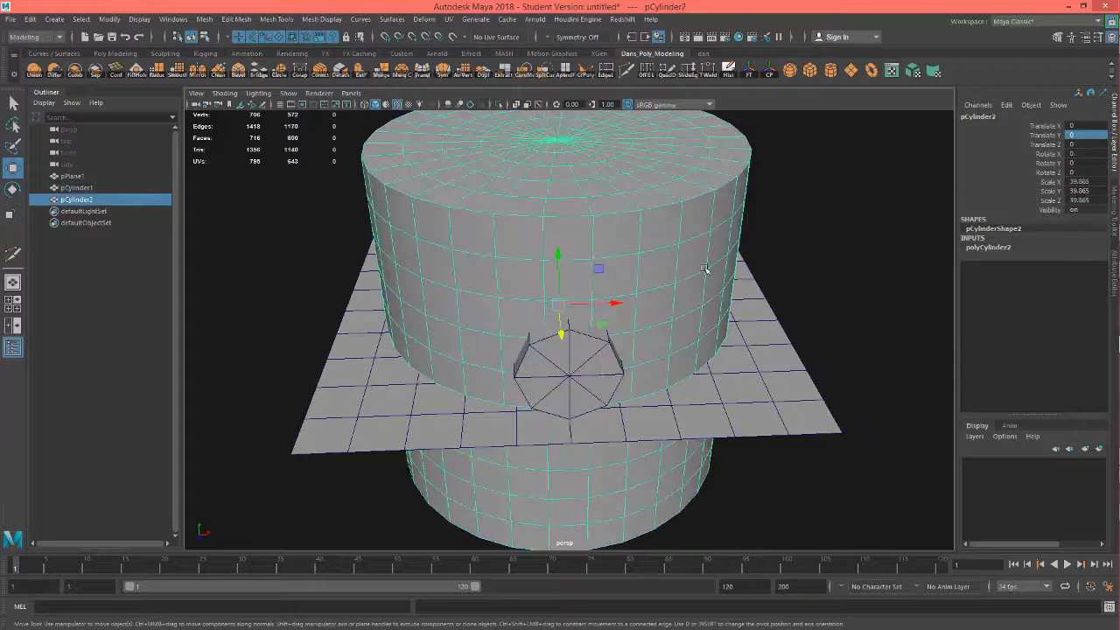
{"action": "left_click", "coordinate": [568, 371]}
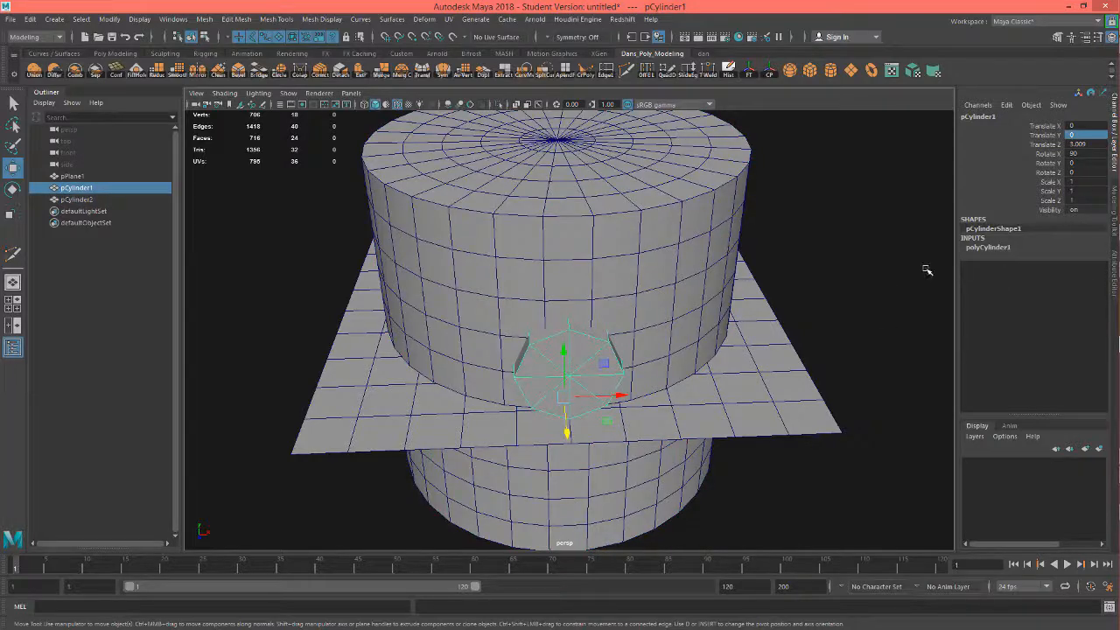
{"action": "left_click", "coordinate": [628, 242]}
{"action": "left_click", "coordinate": [997, 247]}
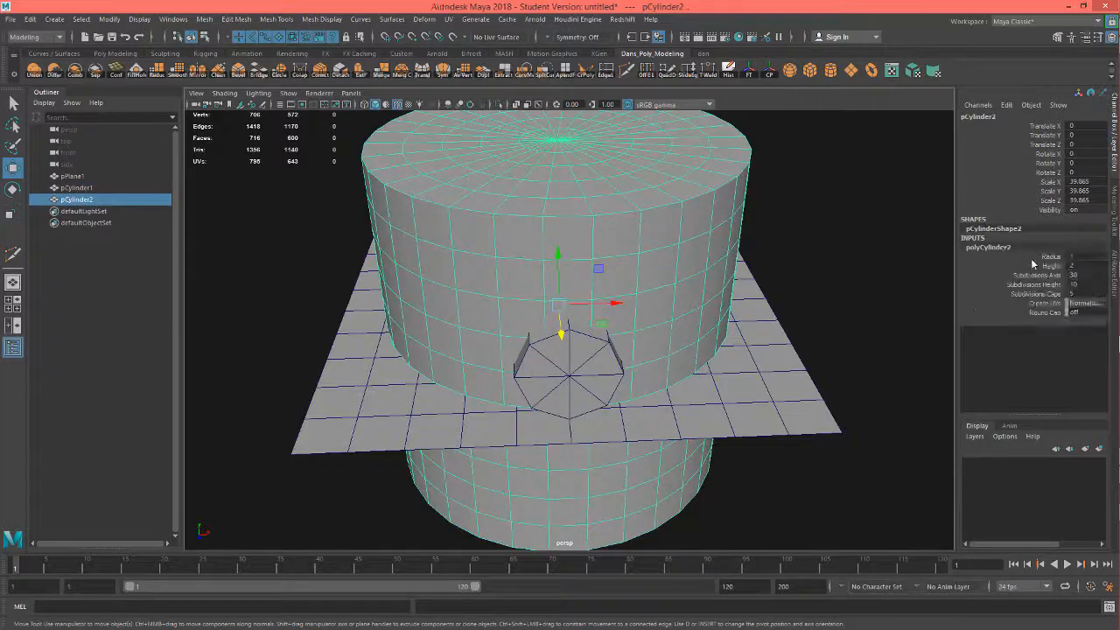
{"action": "double_click", "coordinate": [1082, 276]}
{"action": "type", "text": "38"}
{"action": "key", "text": "Return"}
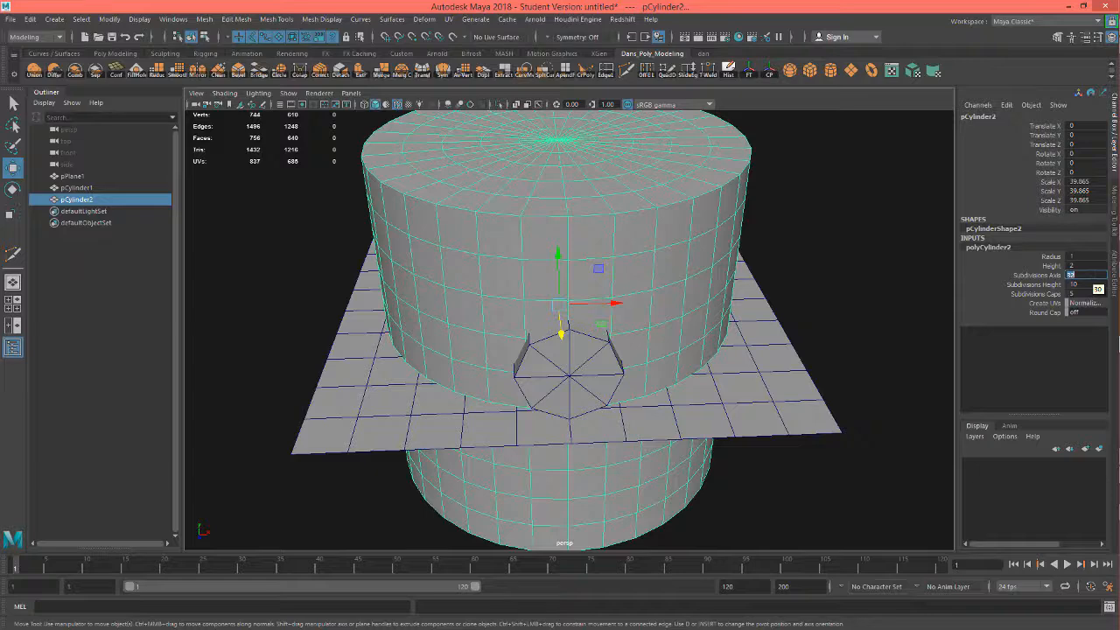
Step: Pull the octagonal cylinder outward from the large cylinder's wall to a Translate Z of about 19.77
{"action": "left_click_drag", "start_coordinate": [711, 281], "coordinate": [657, 277], "text": "alt"}
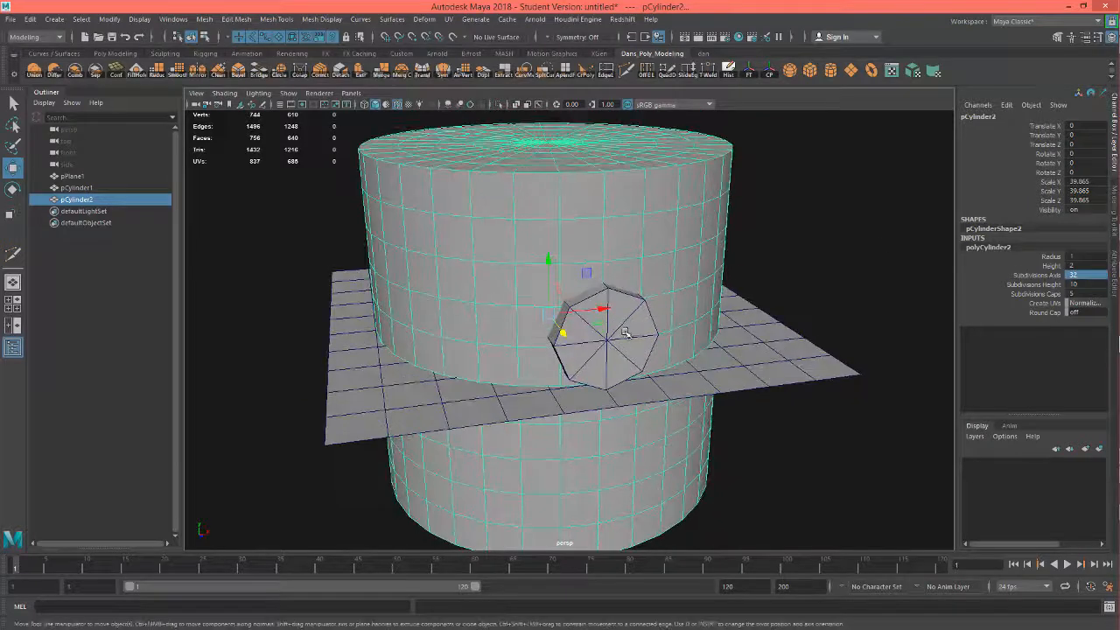
{"action": "scroll", "coordinate": [626, 332], "scroll_direction": "up", "scroll_amount": 5}
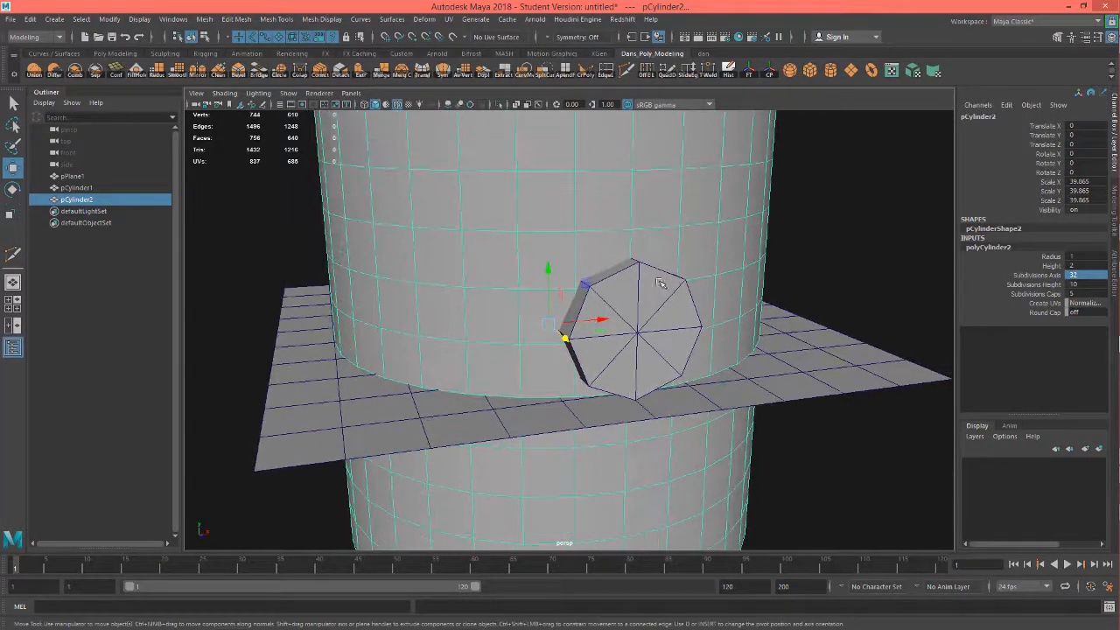
{"action": "left_click_drag", "start_coordinate": [654, 308], "coordinate": [670, 307], "text": "alt"}
{"action": "left_click", "coordinate": [676, 318]}
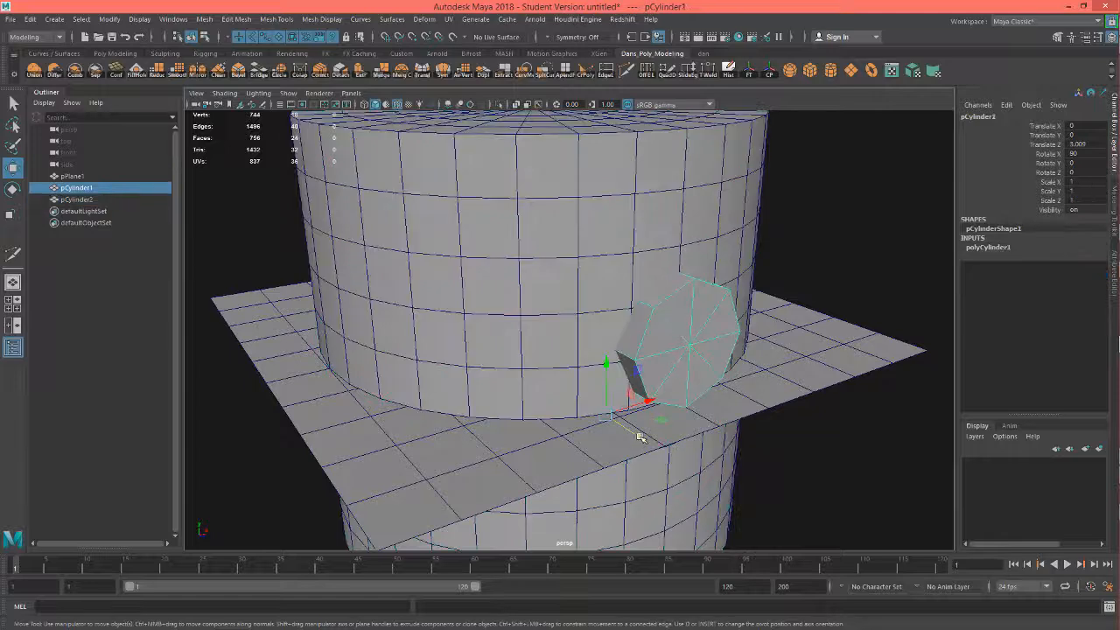
{"action": "left_click_drag", "start_coordinate": [641, 440], "coordinate": [709, 492]}
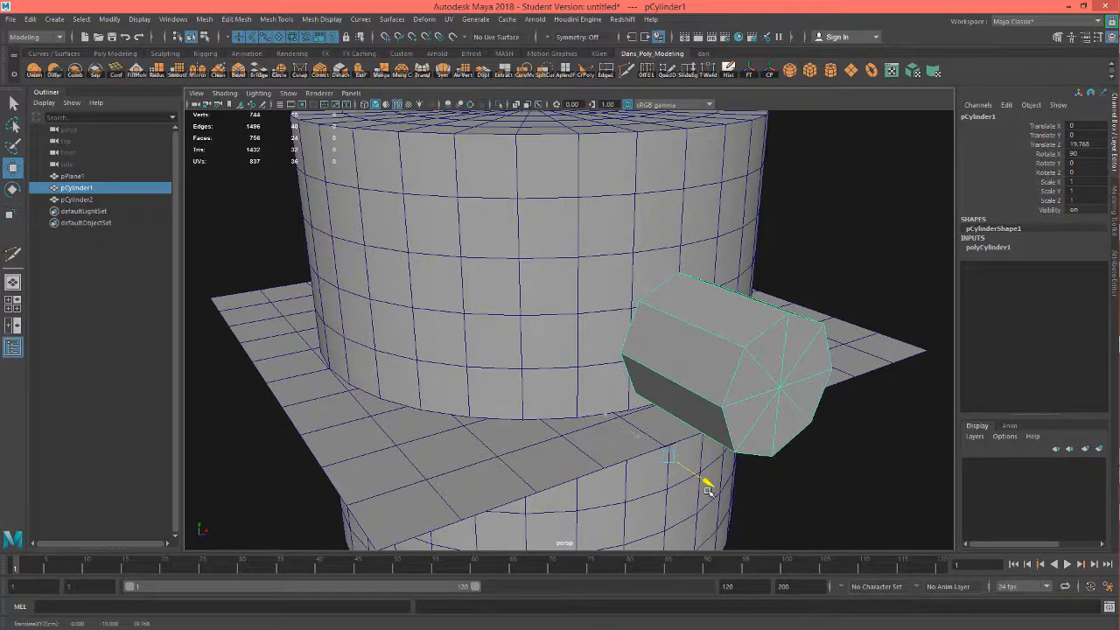
Step: Turn the transform constraint off and move the two side vertices of the octagonal cylinder's inner end to a Z of about 38.1
{"action": "left_click_drag", "start_coordinate": [607, 341], "coordinate": [721, 315], "text": "alt"}
{"action": "middle_click_drag", "start_coordinate": [721, 315], "coordinate": [662, 334], "text": "alt"}
{"action": "left_click_drag", "start_coordinate": [662, 335], "coordinate": [555, 324], "text": "alt"}
{"action": "right_click_drag", "start_coordinate": [548, 281], "coordinate": [491, 282]}
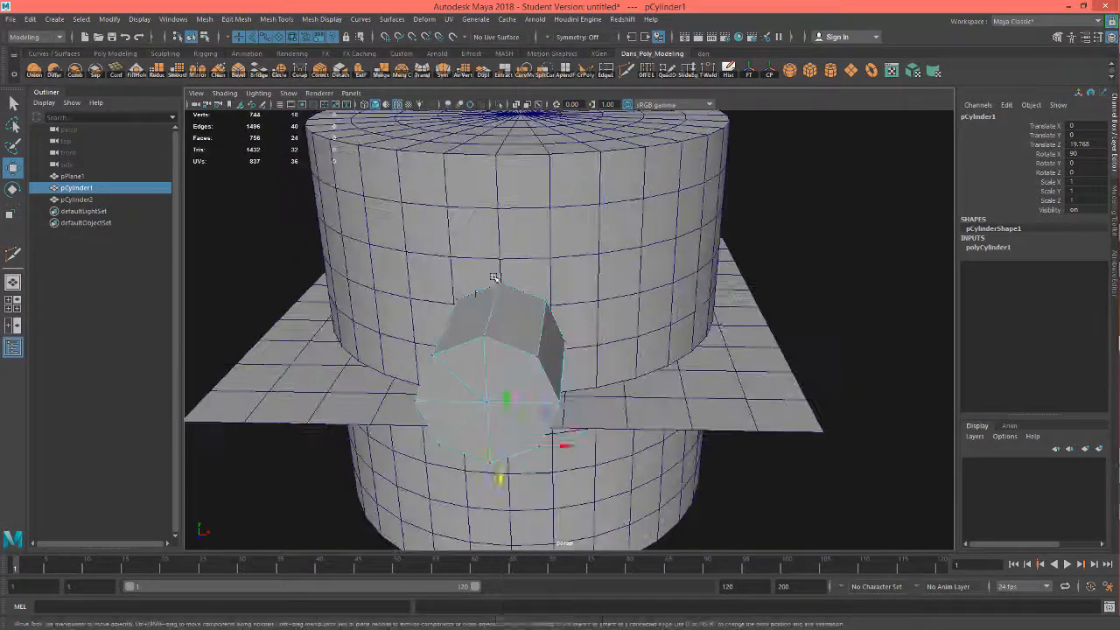
{"action": "left_click_drag", "start_coordinate": [468, 296], "coordinate": [508, 305], "text": "alt"}
{"action": "left_click", "coordinate": [481, 358]}
{"action": "left_click_drag", "start_coordinate": [530, 357], "coordinate": [481, 358], "text": "alt"}
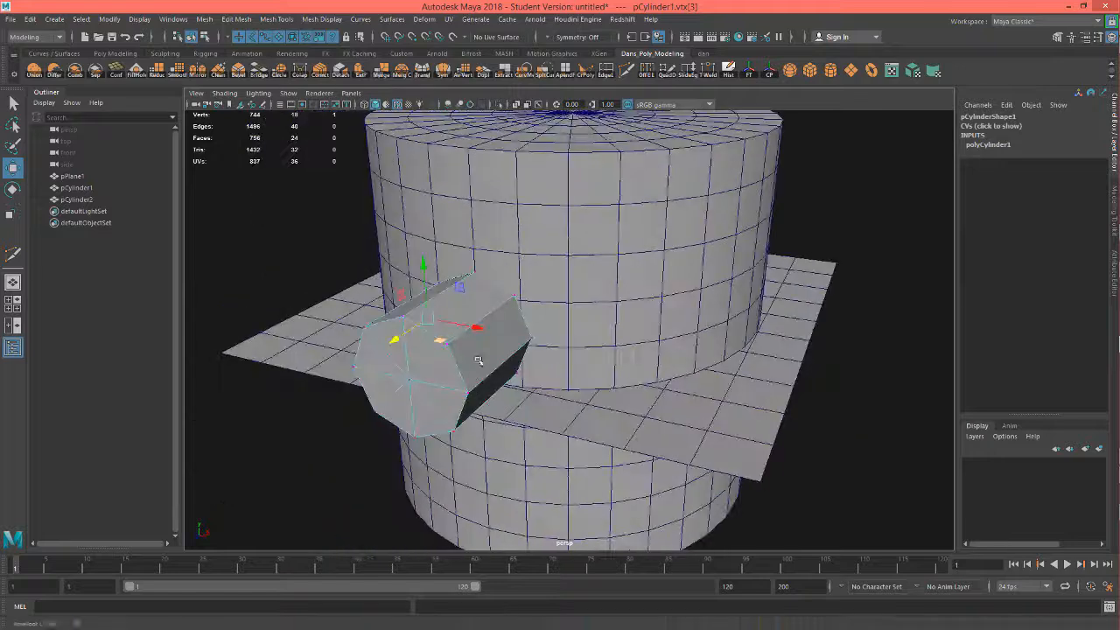
{"action": "left_click", "coordinate": [530, 340], "text": "shift"}
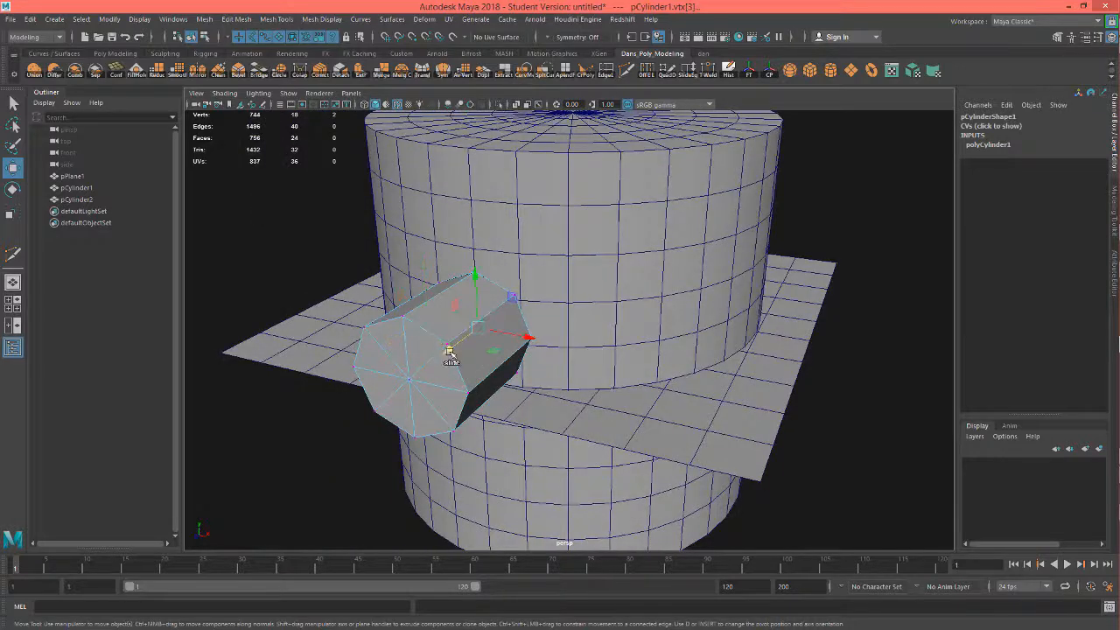
{"action": "left_click", "coordinate": [1058, 37]}
{"action": "left_click", "coordinate": [945, 285]}
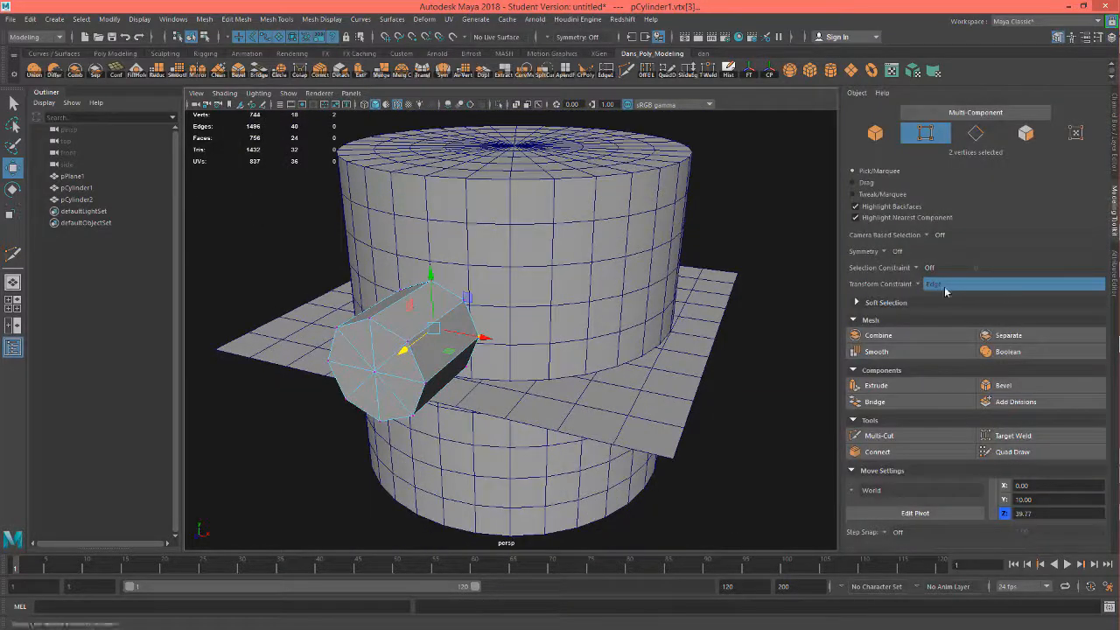
{"action": "left_click", "coordinate": [943, 284]}
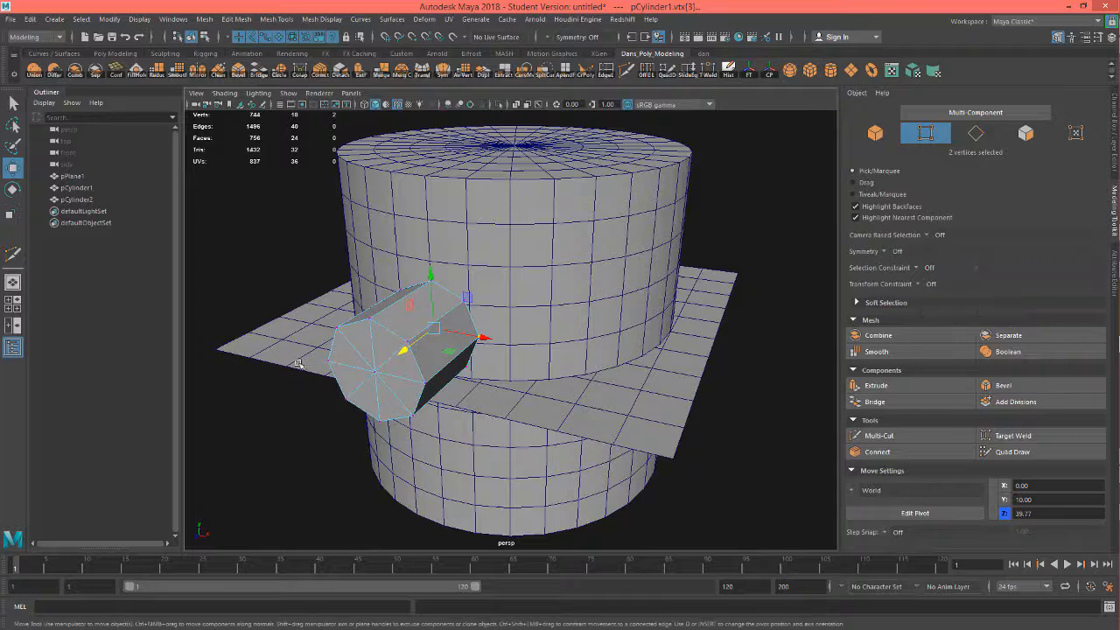
{"action": "mouse_move", "coordinate": [411, 353]}
{"action": "left_mouse_down"}
{"action": "mouse_move", "coordinate": [405, 344]}
{"action": "mouse_move", "coordinate": [412, 350]}
{"action": "left_mouse_up"}
Step: Make the large cylinder a live surface
{"action": "left_click_drag", "start_coordinate": [567, 325], "coordinate": [677, 320], "text": "alt"}
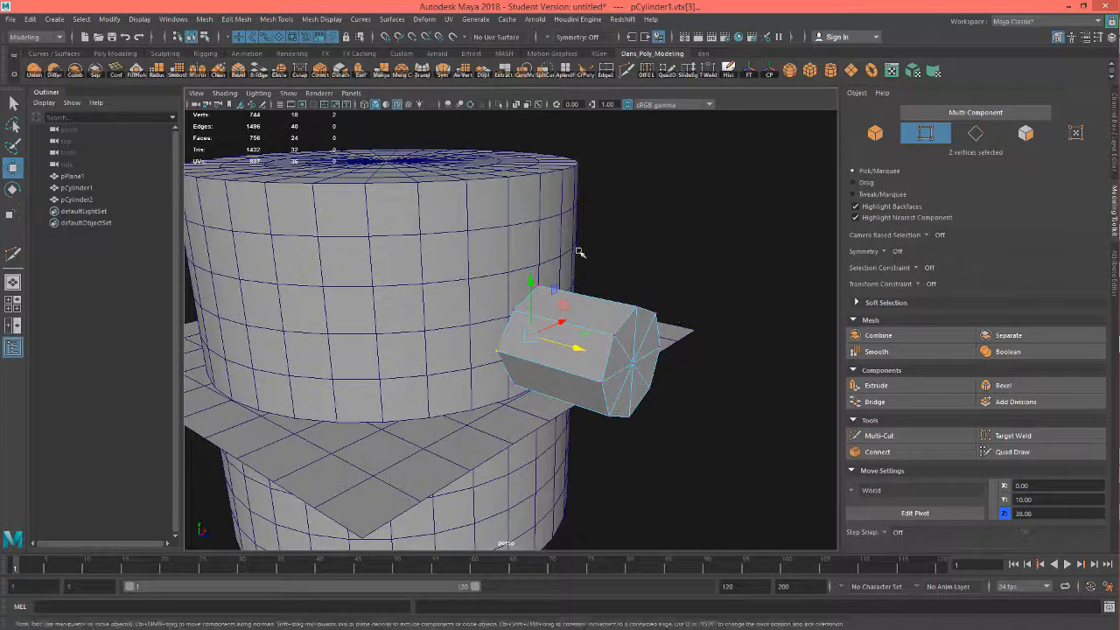
{"action": "right_click_drag", "start_coordinate": [490, 190], "coordinate": [520, 164]}
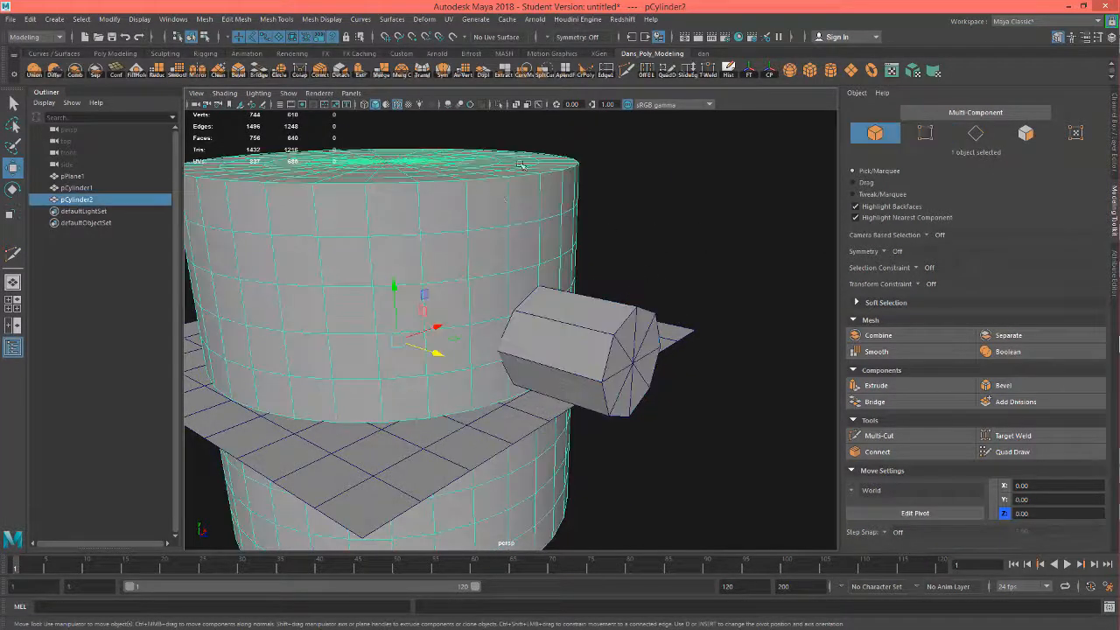
{"action": "left_click", "coordinate": [452, 40]}
Step: Disable the live surface and move the two upper diagonal vertices of the octagonal cylinder's inner end to a Z of about 39.13
{"action": "left_click", "coordinate": [541, 343]}
{"action": "right_click_drag", "start_coordinate": [564, 282], "coordinate": [504, 279]}
{"action": "left_click", "coordinate": [516, 308]}
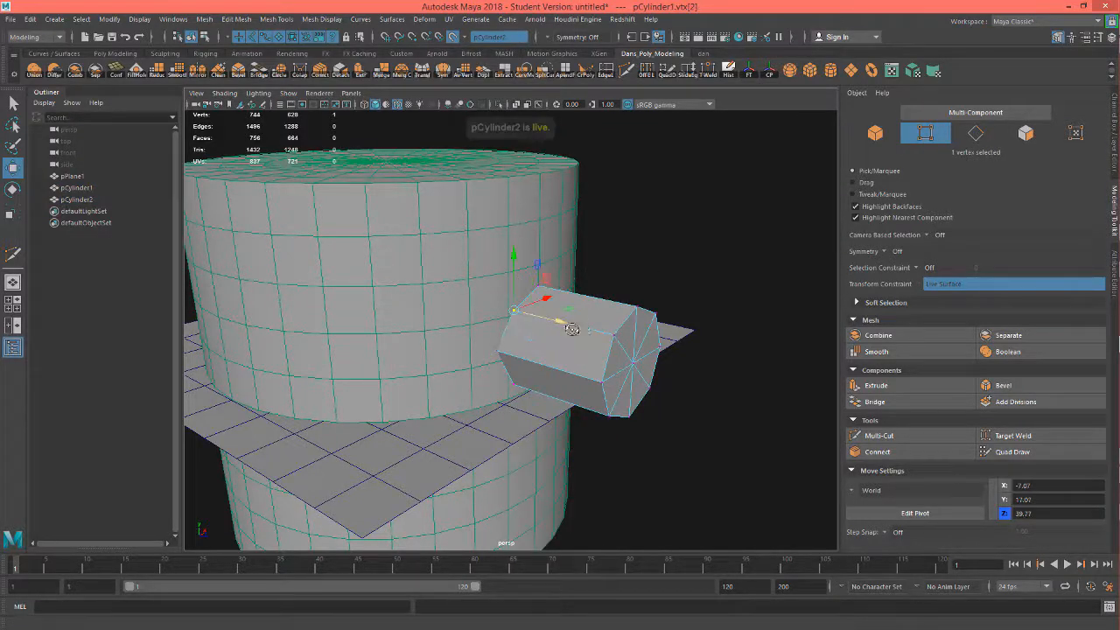
{"action": "left_click_drag", "start_coordinate": [584, 308], "coordinate": [428, 332], "text": "alt"}
{"action": "left_click", "coordinate": [481, 311], "text": "shift"}
{"action": "key", "text": "ctrl+z"}
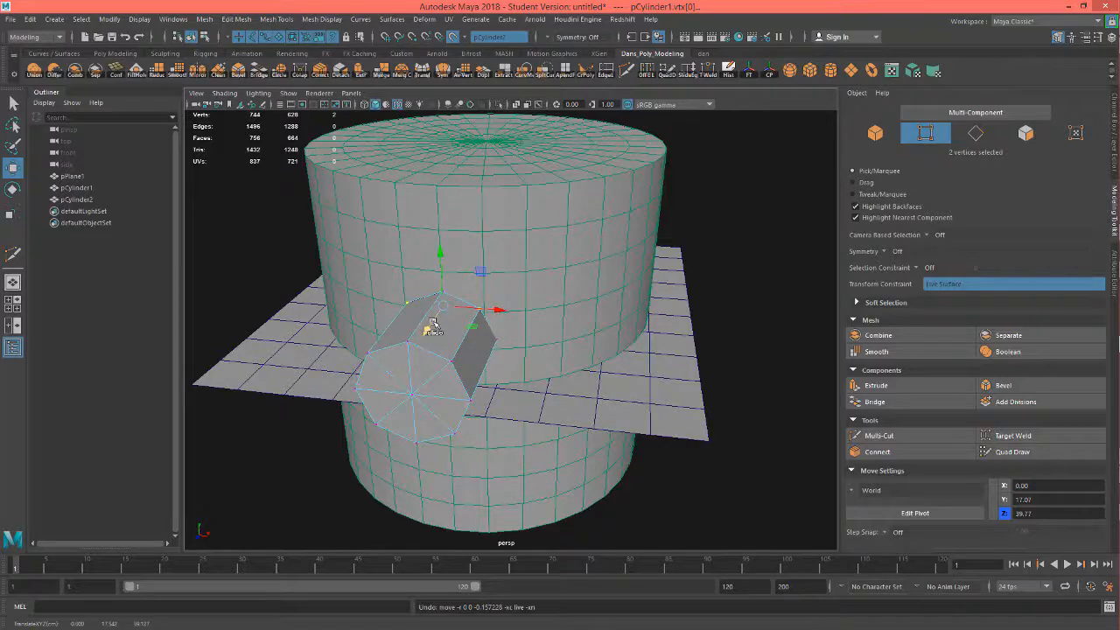
{"action": "left_click", "coordinate": [453, 37]}
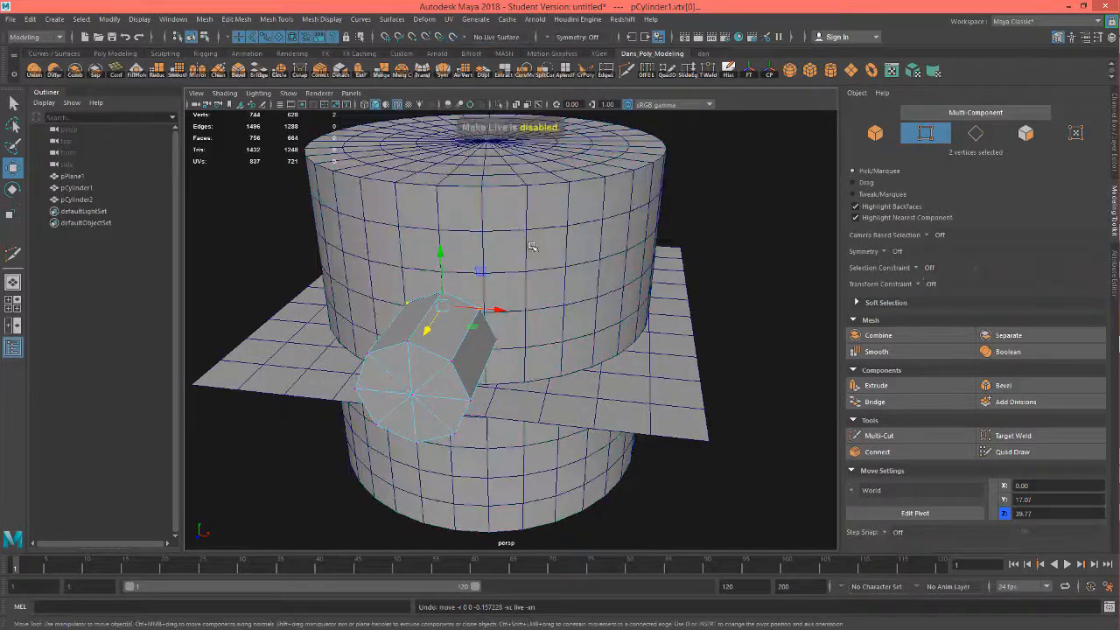
{"action": "left_click_drag", "start_coordinate": [517, 158], "coordinate": [705, 341], "text": "alt"}
{"action": "scroll", "coordinate": [702, 349], "scroll_direction": "up", "scroll_amount": 5}
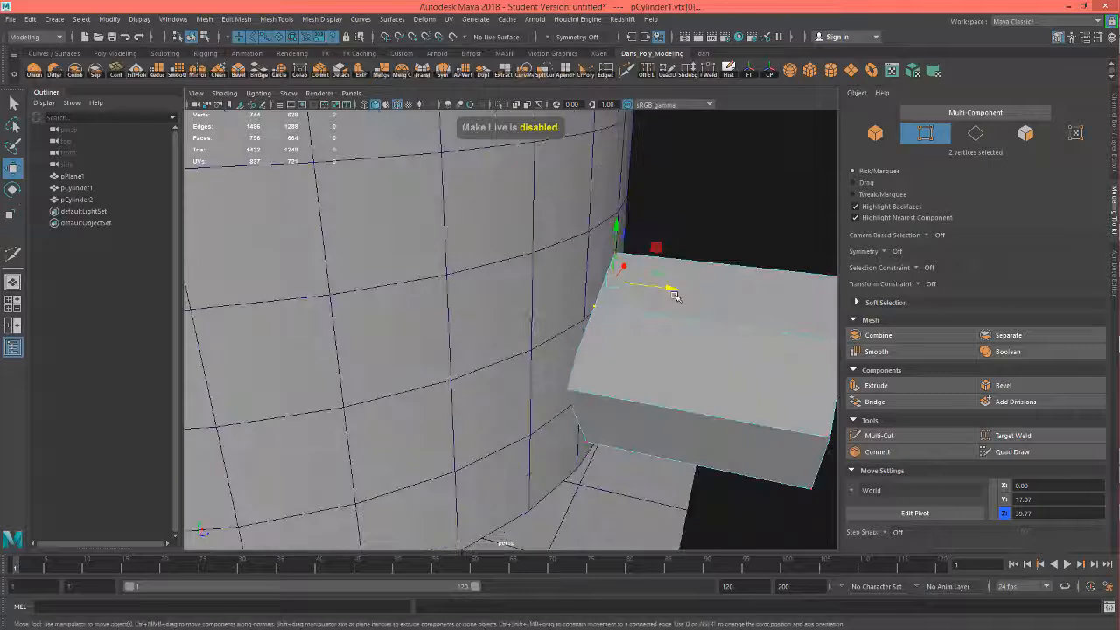
{"action": "left_click_drag", "start_coordinate": [669, 290], "coordinate": [663, 292]}
Step: Move the two lower diagonal vertices of the octagonal cylinder's inner end to a Z of about 38.8
{"action": "left_click_drag", "start_coordinate": [649, 333], "coordinate": [603, 307], "text": "alt"}
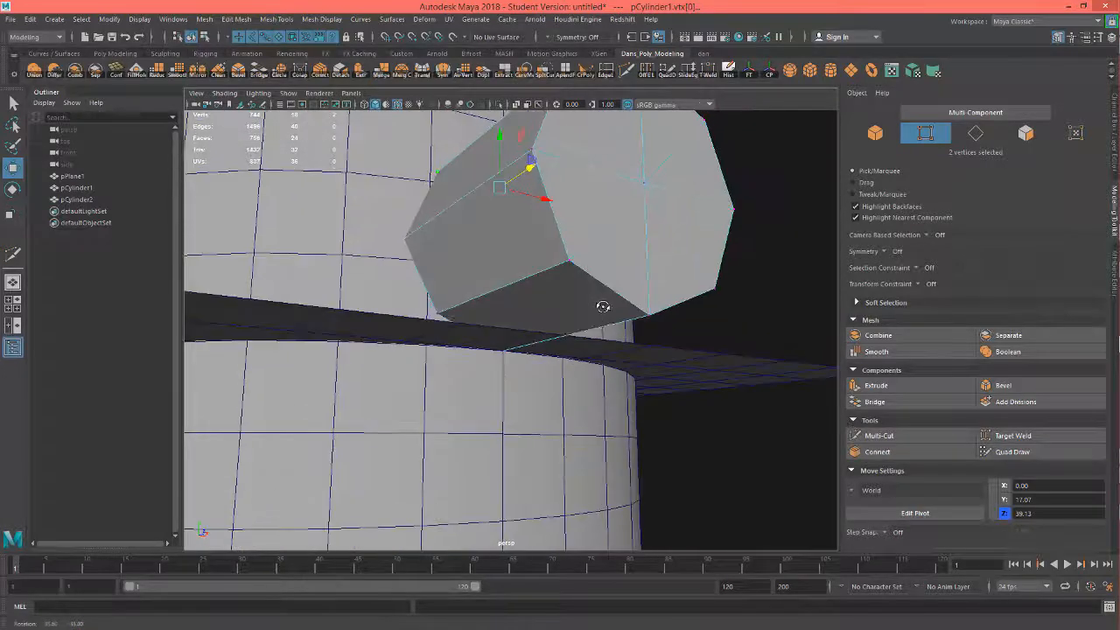
{"action": "left_click", "coordinate": [435, 315]}
{"action": "left_click_drag", "start_coordinate": [435, 315], "coordinate": [539, 298], "text": "alt"}
{"action": "left_click", "coordinate": [443, 333], "text": "shift"}
Step: Snap the large cylinder's front centre vertex vertically to the octagon's top corner at Y 20
{"action": "left_click", "coordinate": [515, 306]}
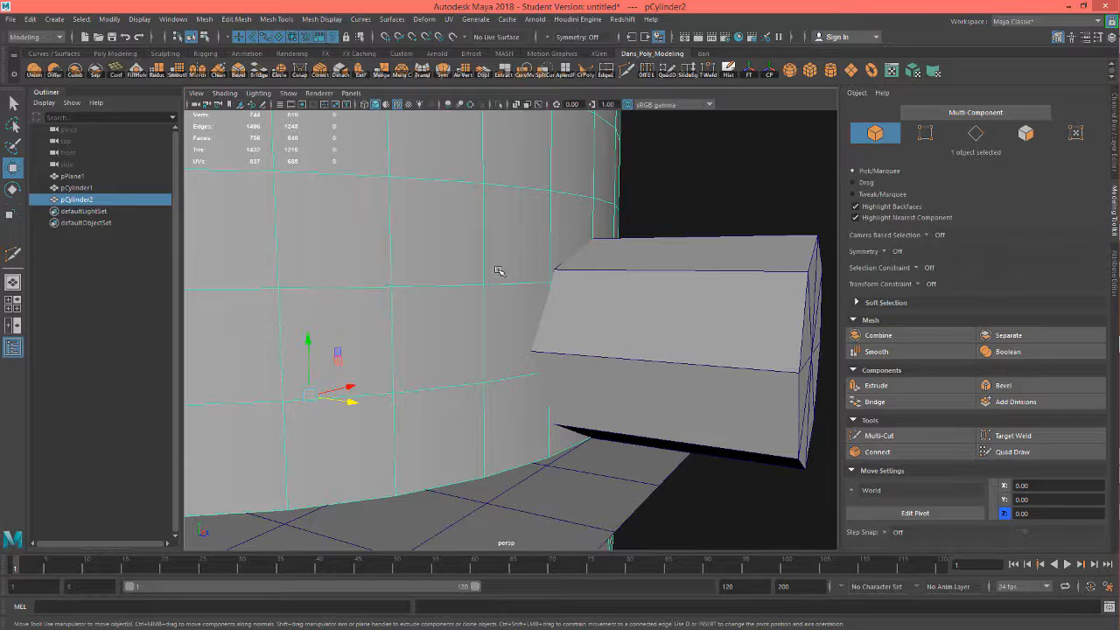
{"action": "key", "text": "F8"}
{"action": "key", "text": "4"}
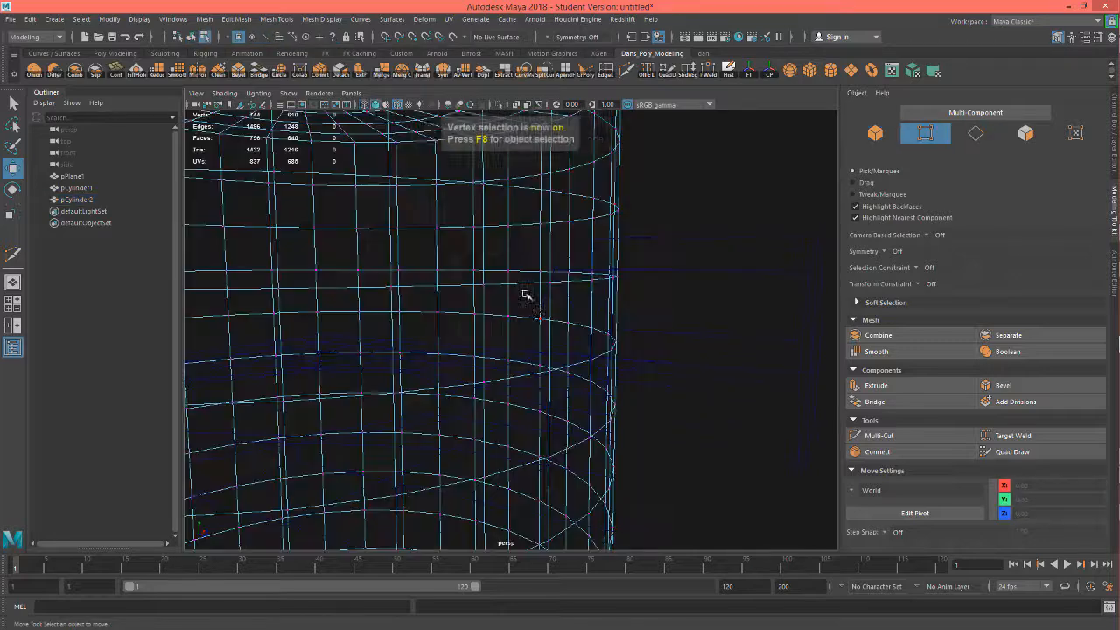
{"action": "left_click_drag", "start_coordinate": [569, 321], "coordinate": [555, 225], "text": "alt"}
{"action": "left_click", "coordinate": [594, 294]}
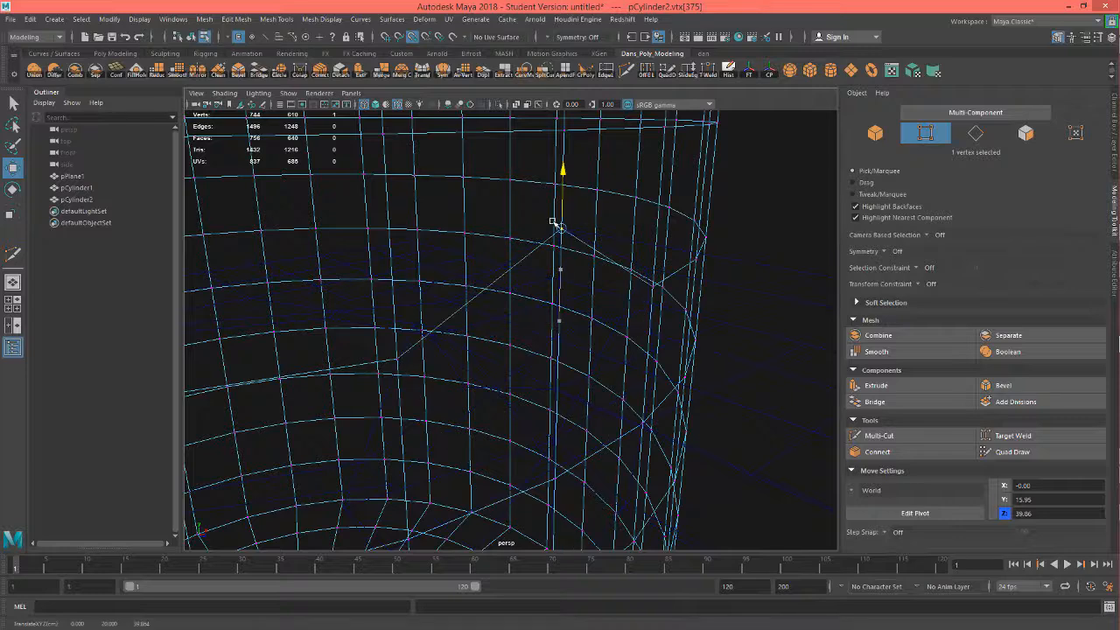
{"action": "key", "text": "5"}
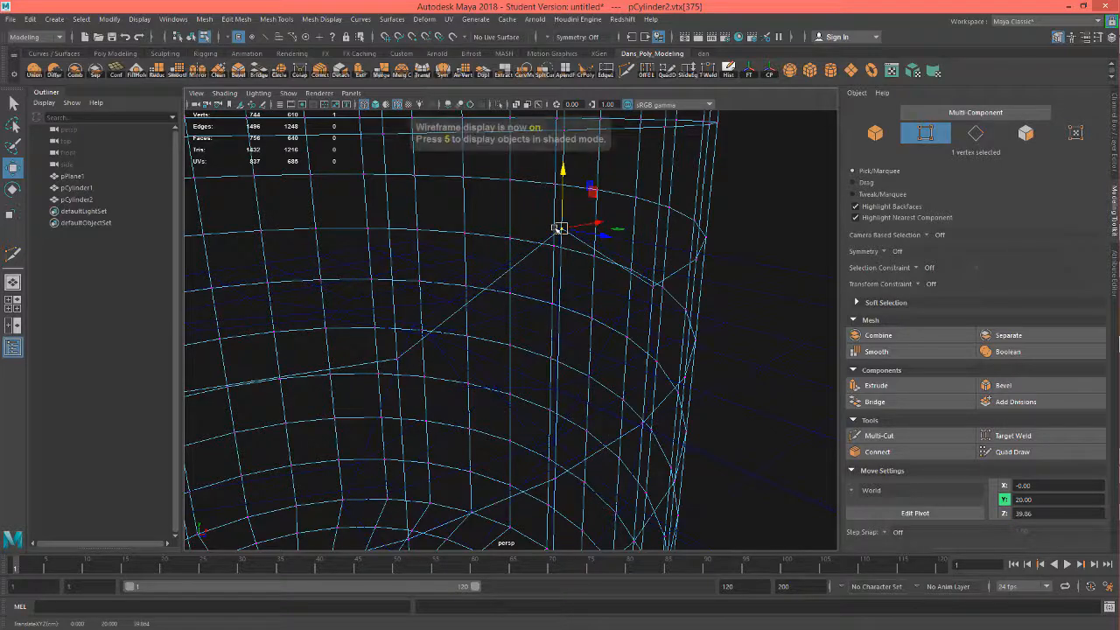
Step: Snap the large cylinder's nearest wall vertex onto the octagon's upper diagonal corner on the negative X side
{"action": "left_click_drag", "start_coordinate": [477, 357], "coordinate": [438, 324], "text": "alt"}
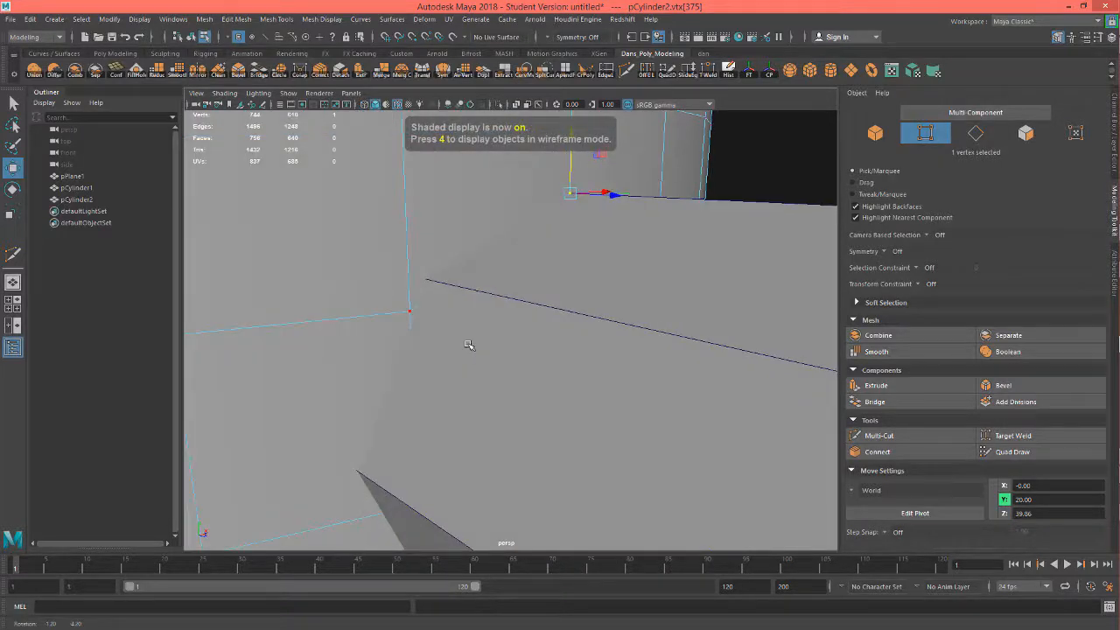
{"action": "left_click", "coordinate": [409, 312]}
{"action": "key", "text": "v"}
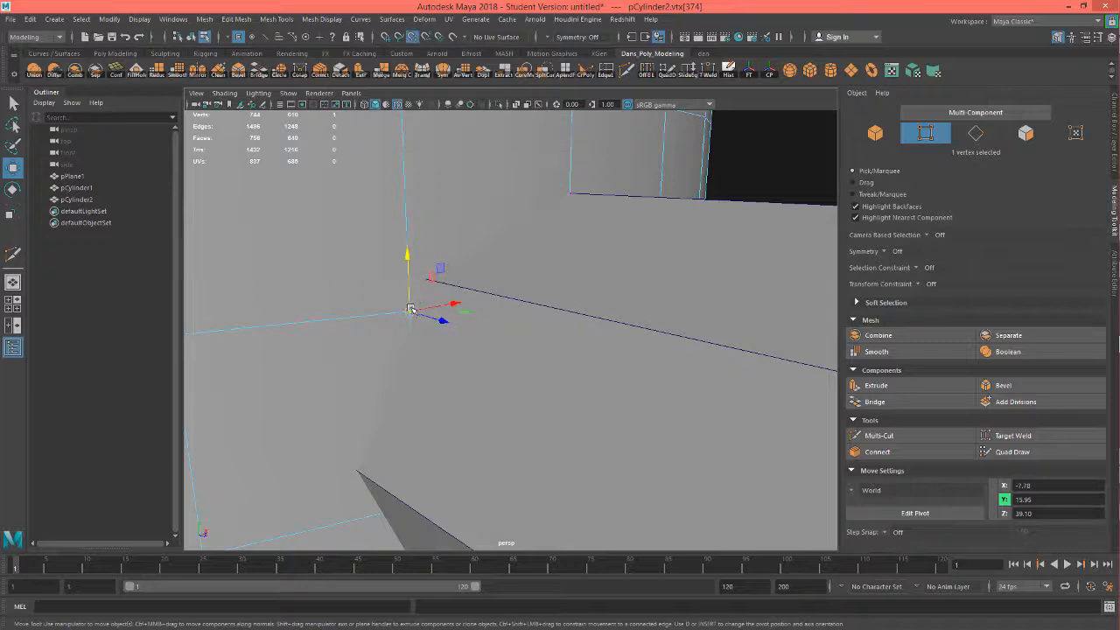
{"action": "left_click_drag", "start_coordinate": [410, 313], "coordinate": [425, 279]}
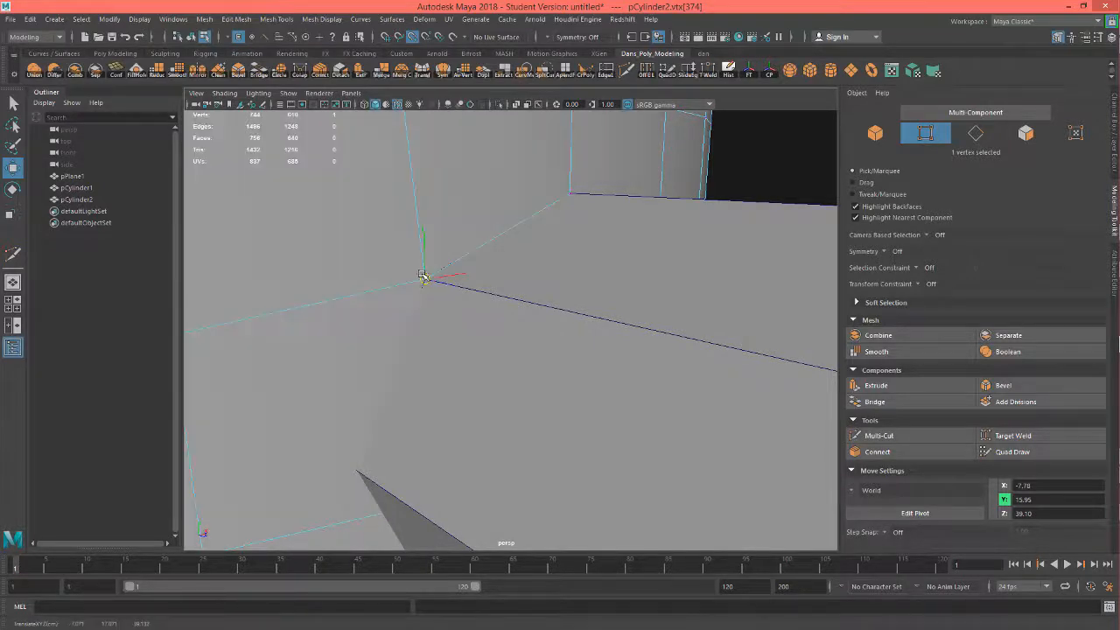
Step: Snap the next wall vertex down onto the octagon's side corner at X -10, Y 10
{"action": "left_click_drag", "start_coordinate": [441, 388], "coordinate": [446, 380], "text": "alt"}
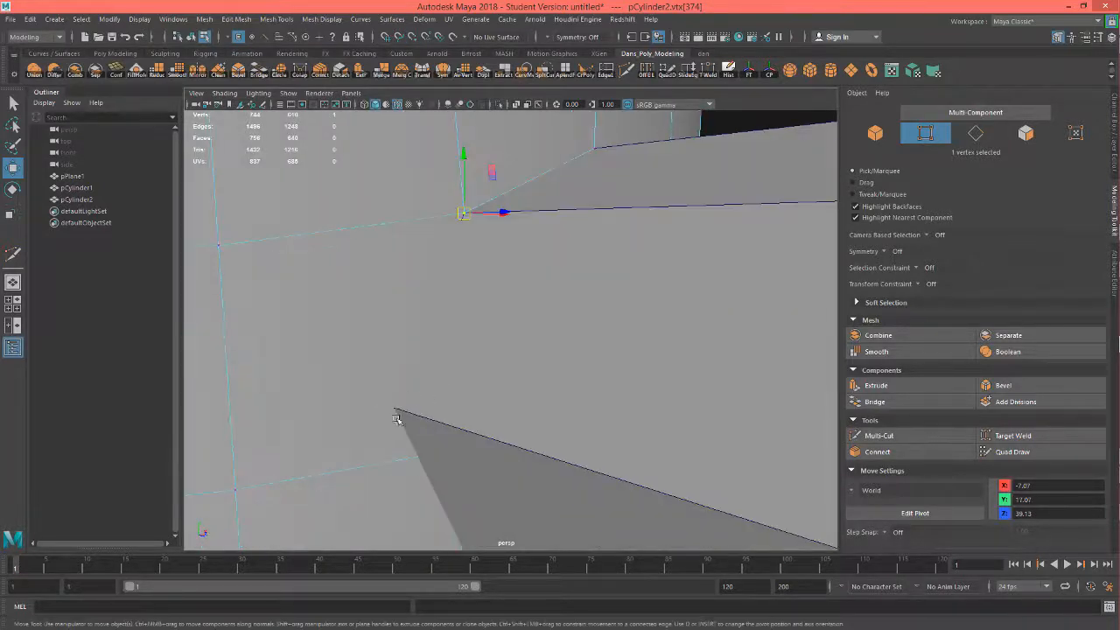
{"action": "left_click_drag", "start_coordinate": [428, 445], "coordinate": [428, 432], "text": "alt"}
{"action": "left_click", "coordinate": [483, 364]}
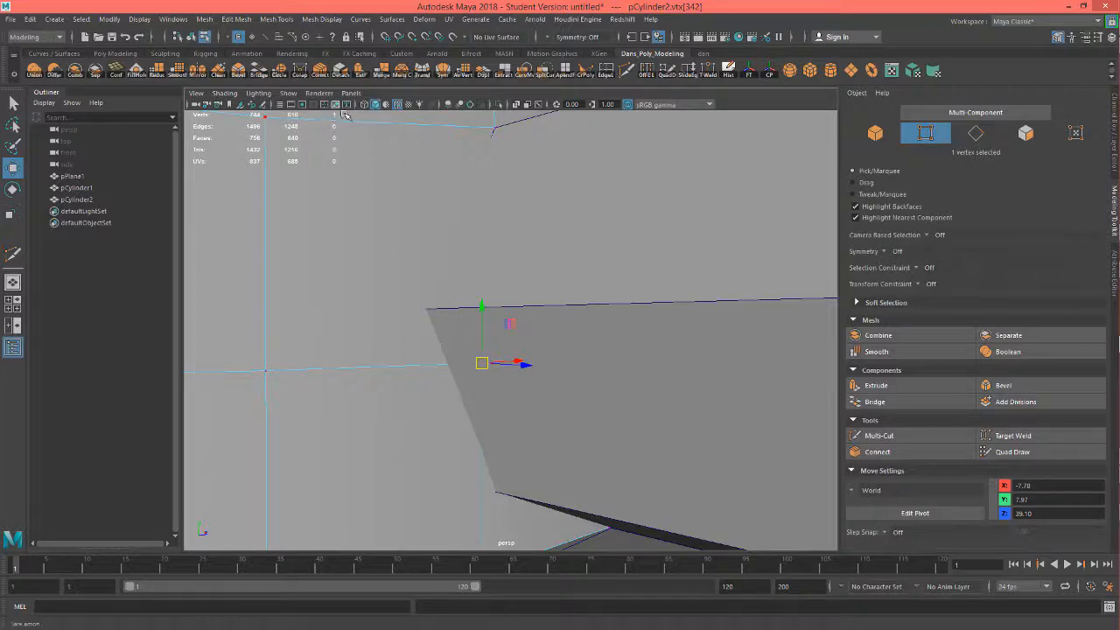
{"action": "key", "text": "v"}
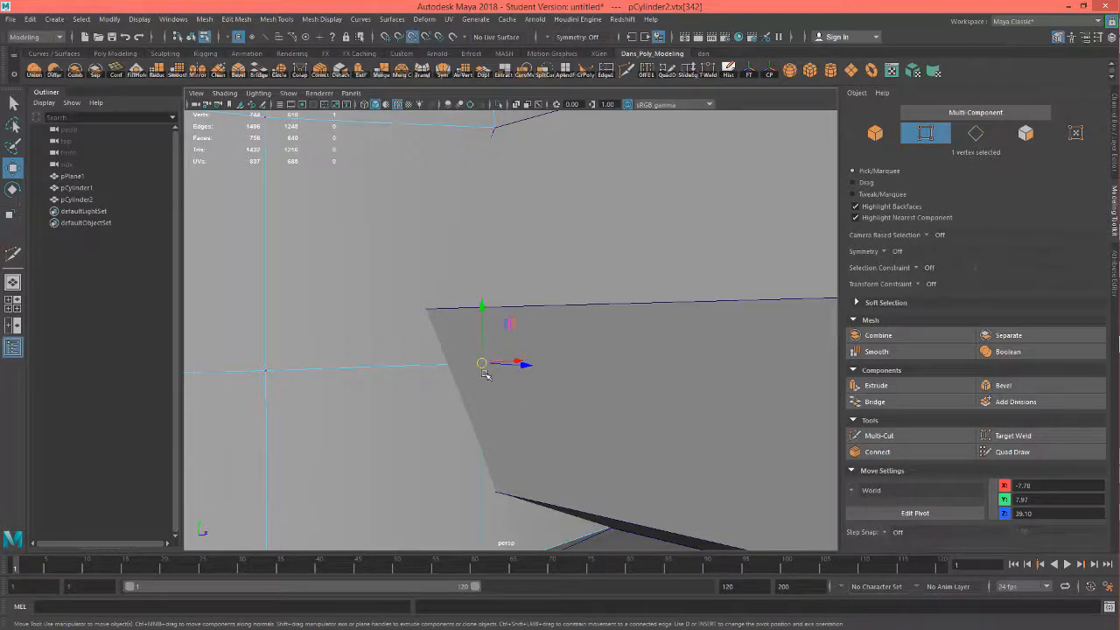
{"action": "left_click_drag", "start_coordinate": [481, 362], "coordinate": [426, 310]}
Step: Snap the large cylinder's wall vertex onto the octagon's upper diagonal corner on the positive X side
{"action": "left_click_drag", "start_coordinate": [547, 515], "coordinate": [419, 477], "text": "alt"}
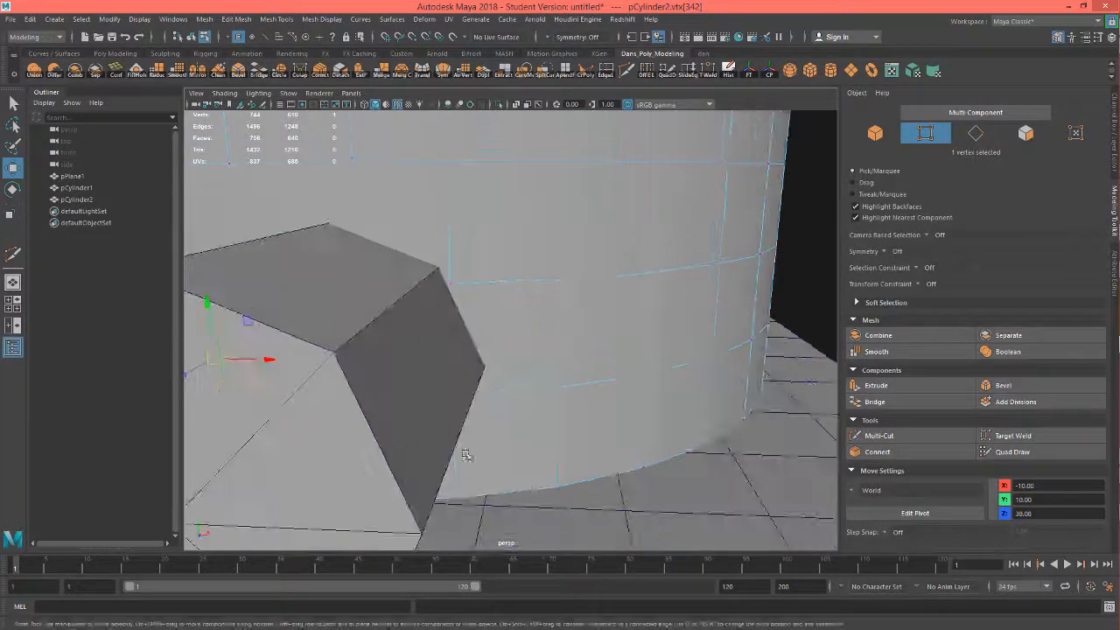
{"action": "left_click", "coordinate": [448, 285]}
{"action": "left_click_drag", "start_coordinate": [448, 286], "coordinate": [444, 274]}
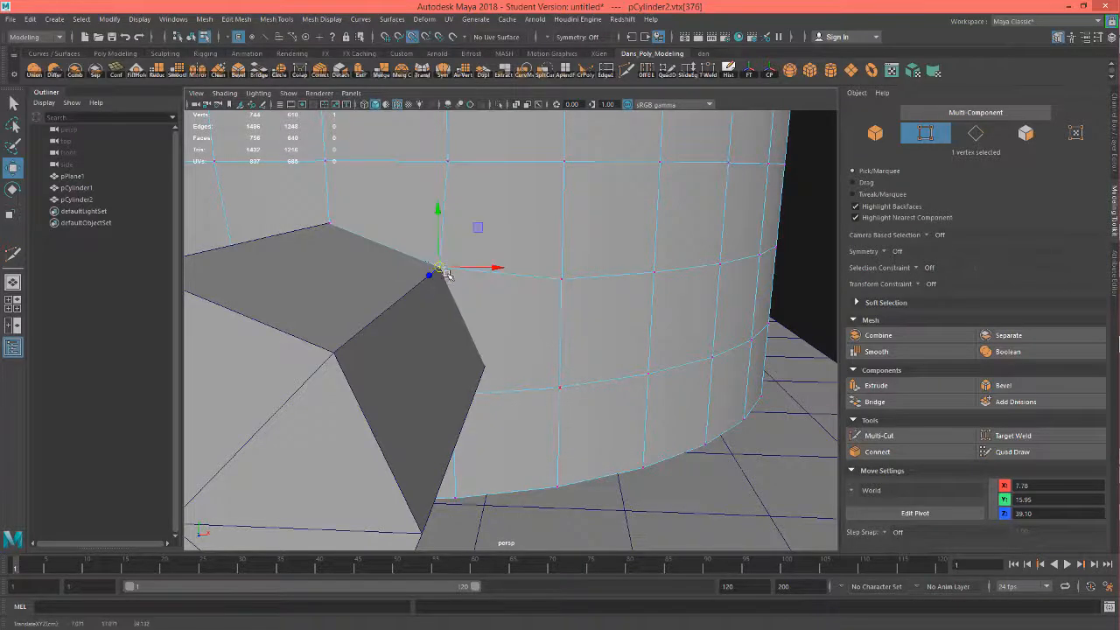
Step: Snap the large cylinder's wall vertex hidden behind the octagonal cylinder onto its side corner on the positive X side
{"action": "left_click_drag", "start_coordinate": [513, 393], "coordinate": [513, 388], "text": "alt"}
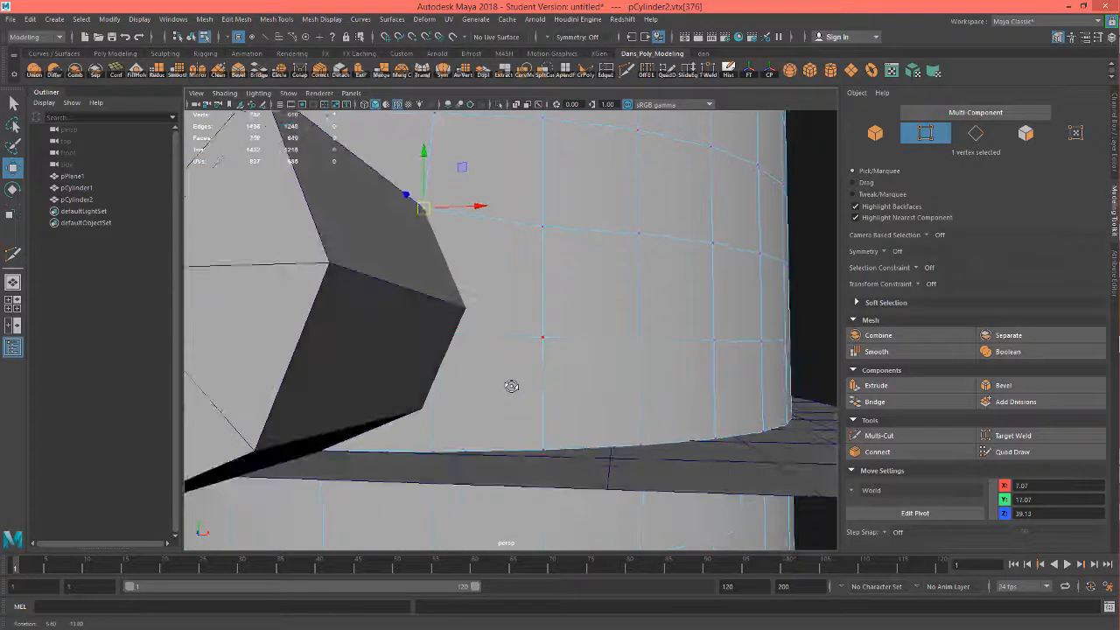
{"action": "key", "text": "4"}
{"action": "left_click", "coordinate": [432, 337]}
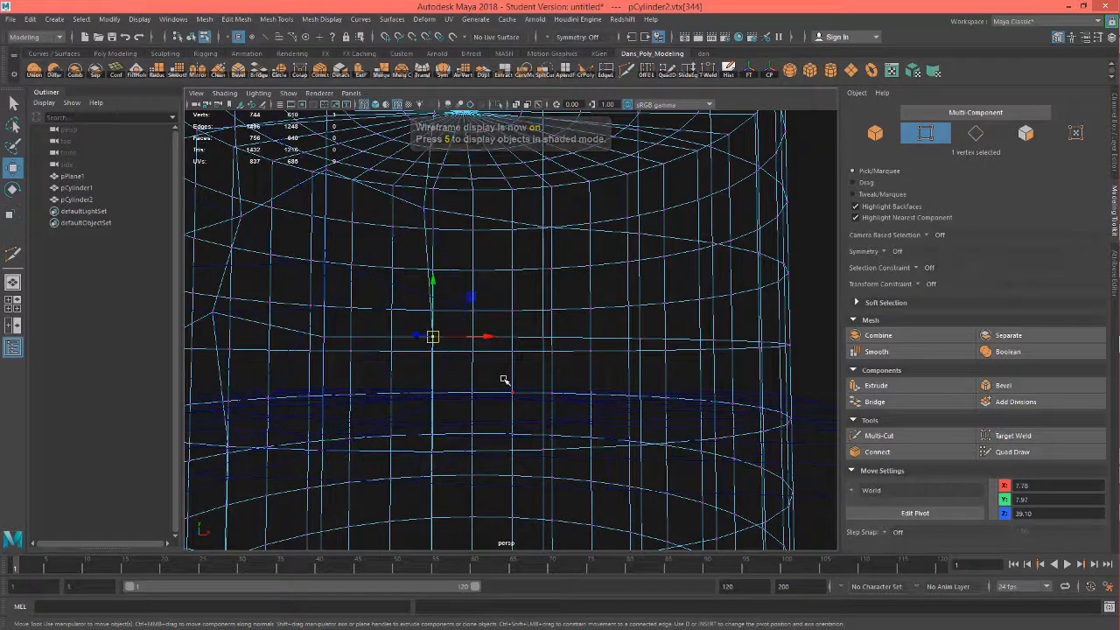
{"action": "key", "text": "5"}
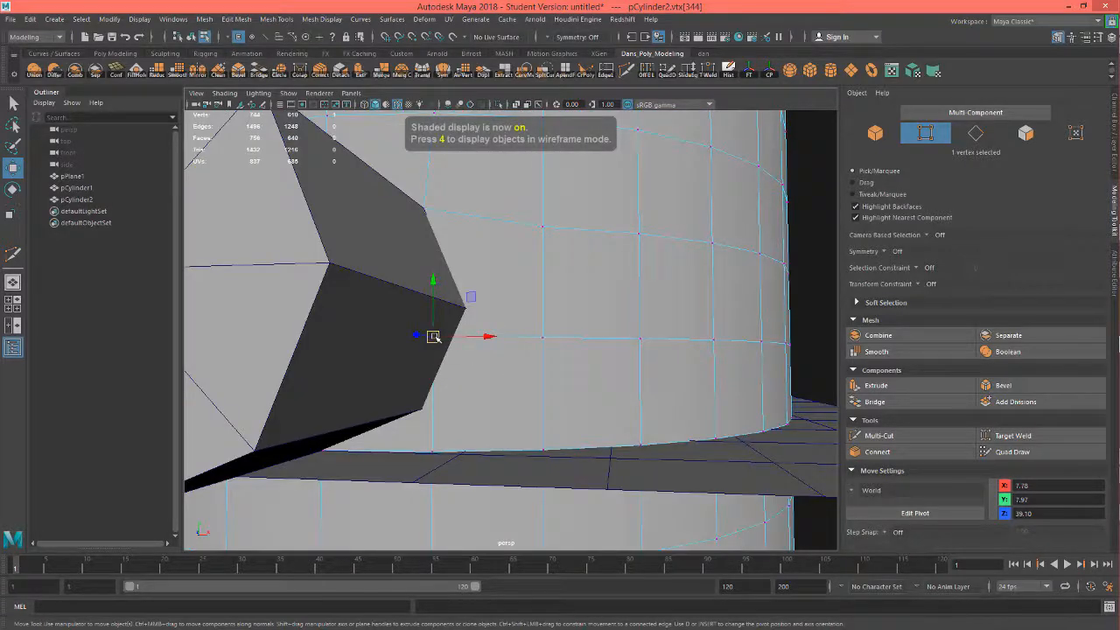
{"action": "left_click_drag", "start_coordinate": [432, 337], "coordinate": [462, 306]}
Step: Snap the large cylinder's lower wall vertex onto the octagon's lower diagonal corner at X 7.07, Y 2.93
{"action": "mouse_move", "coordinate": [445, 399]}
{"action": "left_mouse_down", "text": "alt"}
{"action": "mouse_move", "coordinate": [470, 393]}
{"action": "mouse_move", "coordinate": [464, 423]}
{"action": "mouse_move", "coordinate": [456, 391]}
{"action": "mouse_move", "coordinate": [438, 424]}
{"action": "mouse_move", "coordinate": [440, 415]}
{"action": "left_mouse_up", "text": "alt"}
{"action": "left_click", "coordinate": [465, 430]}
{"action": "key", "text": "v"}
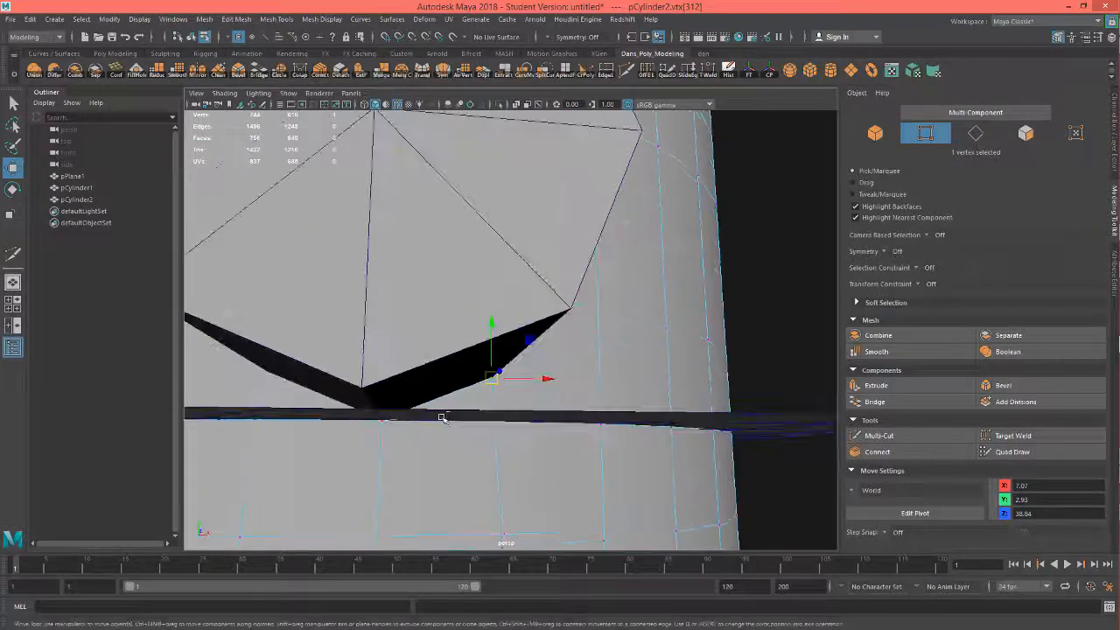
{"action": "key", "text": "ctrl+z"}
{"action": "key", "text": "4"}
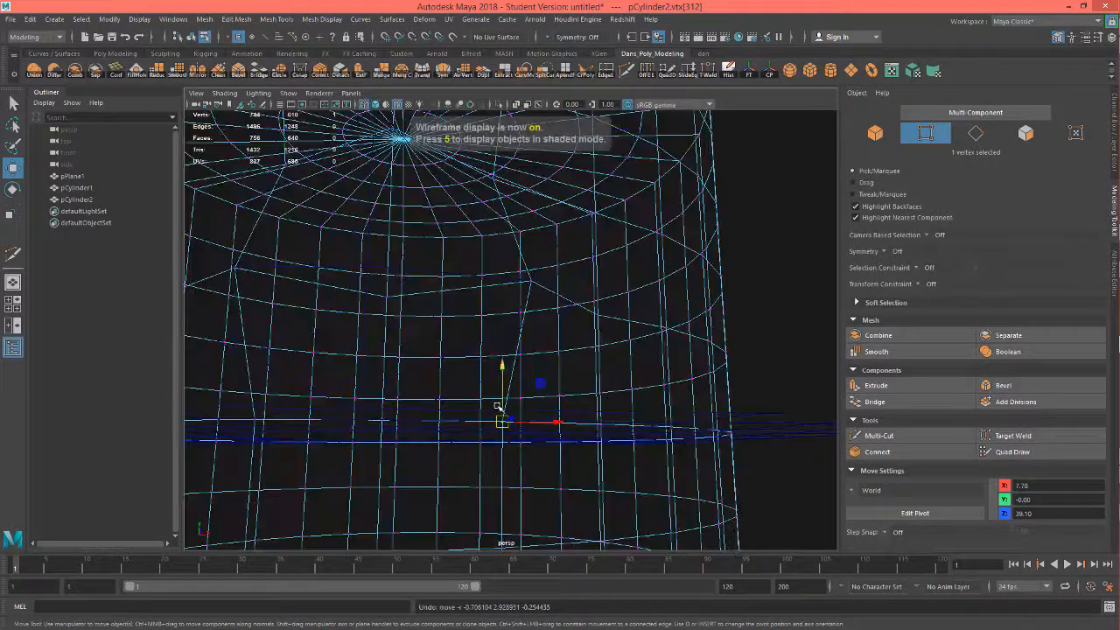
{"action": "mouse_move", "coordinate": [462, 431]}
{"action": "left_mouse_down", "text": "alt"}
{"action": "mouse_move", "coordinate": [473, 428]}
{"action": "mouse_move", "coordinate": [460, 435]}
{"action": "mouse_move", "coordinate": [455, 382]}
{"action": "left_mouse_up", "text": "alt"}
{"action": "key", "text": "5"}
Step: Snap the bottom wall vertex onto the octagon's lowest corner and its neighbour onto the lower diagonal corner at X -7.07, Y 2.93
{"action": "left_click_drag", "start_coordinate": [390, 415], "coordinate": [431, 395], "text": "alt"}
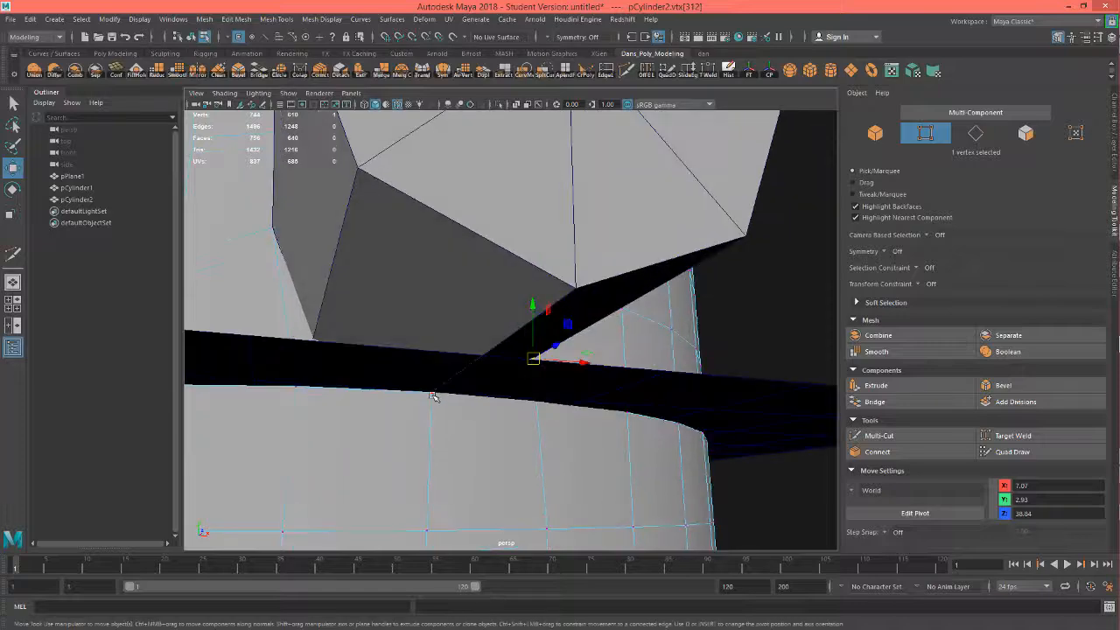
{"action": "left_click", "coordinate": [432, 394]}
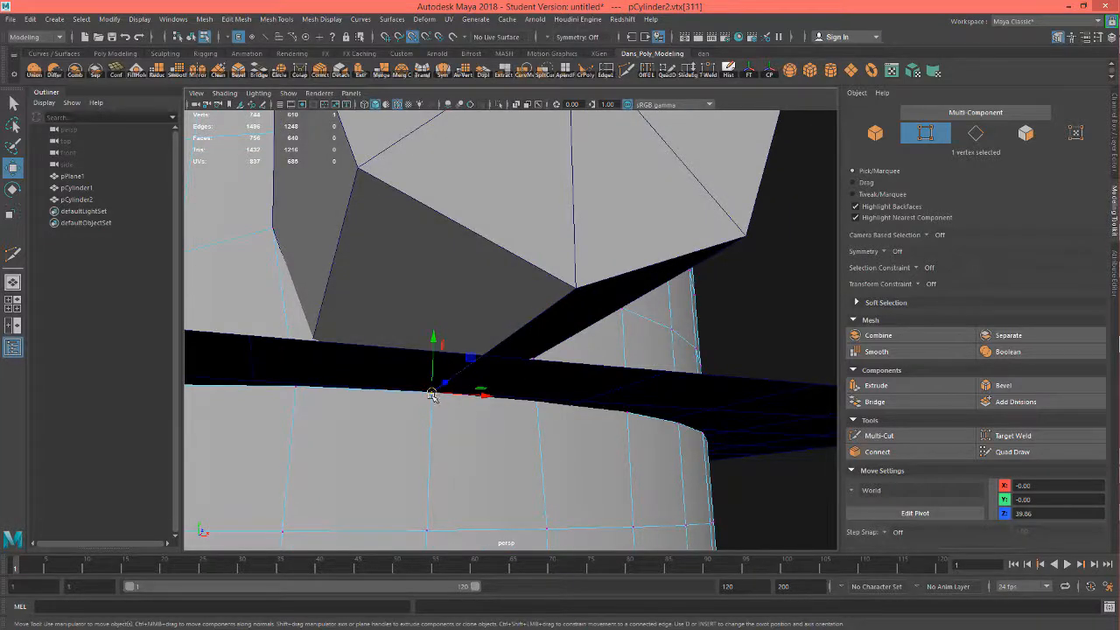
{"action": "left_click_drag", "start_coordinate": [432, 394], "coordinate": [398, 444]}
{"action": "left_click", "coordinate": [362, 513]}
{"action": "key", "text": "v"}
{"action": "right_click_drag", "start_coordinate": [399, 444], "coordinate": [306, 443], "text": "alt"}
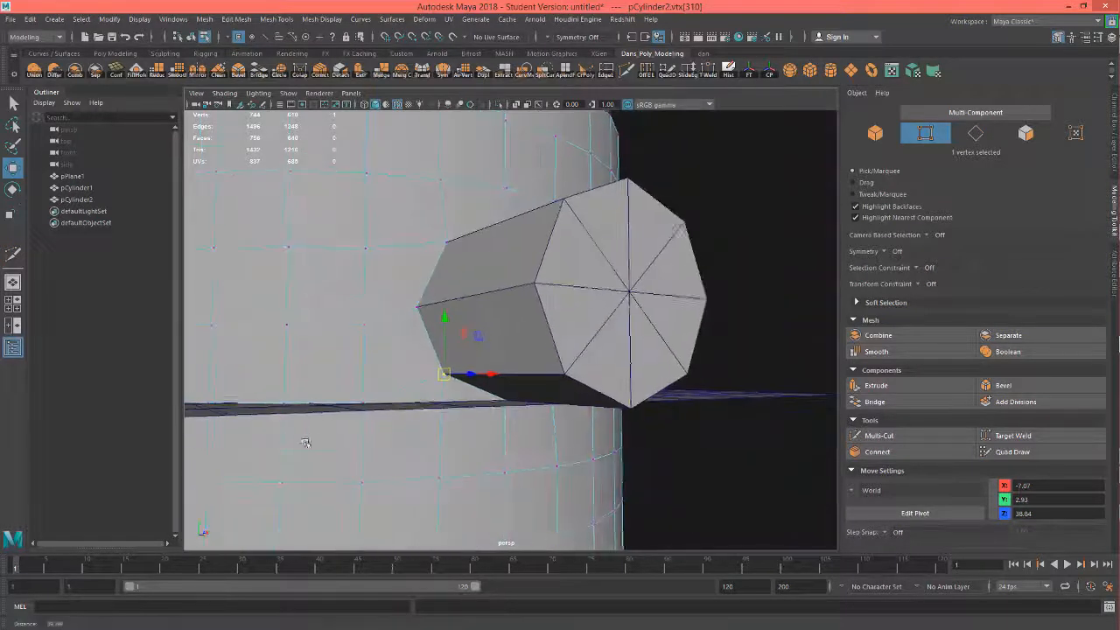
Step: Move the octagonal guide cylinder out of the wall along X to about X 52.29
{"action": "left_click_drag", "start_coordinate": [382, 440], "coordinate": [408, 449], "text": "alt"}
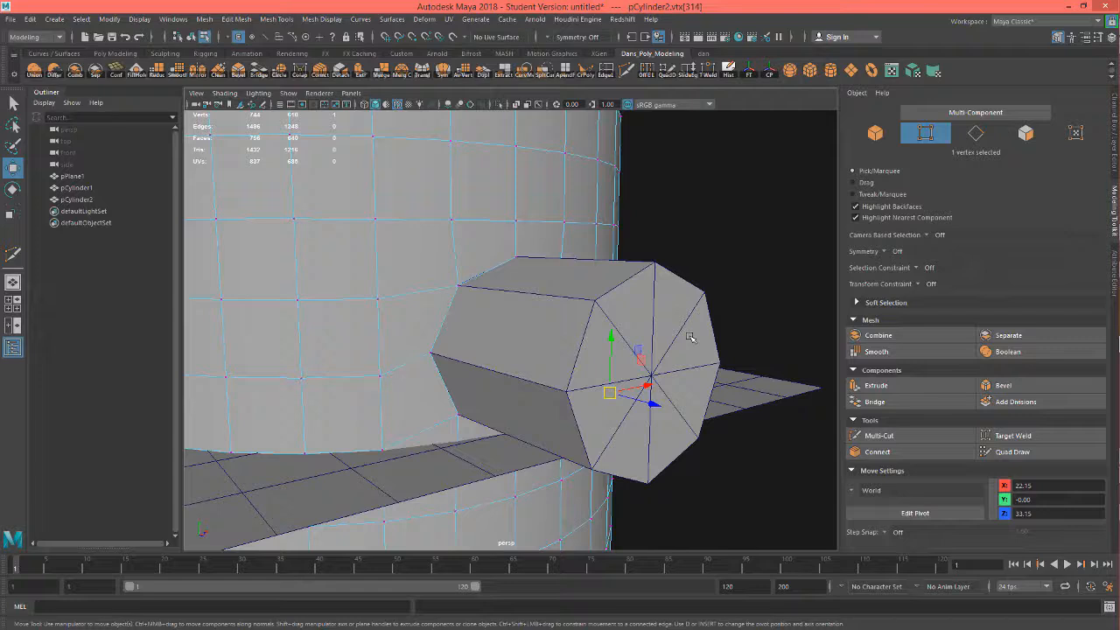
{"action": "right_click_drag", "start_coordinate": [689, 282], "coordinate": [747, 264]}
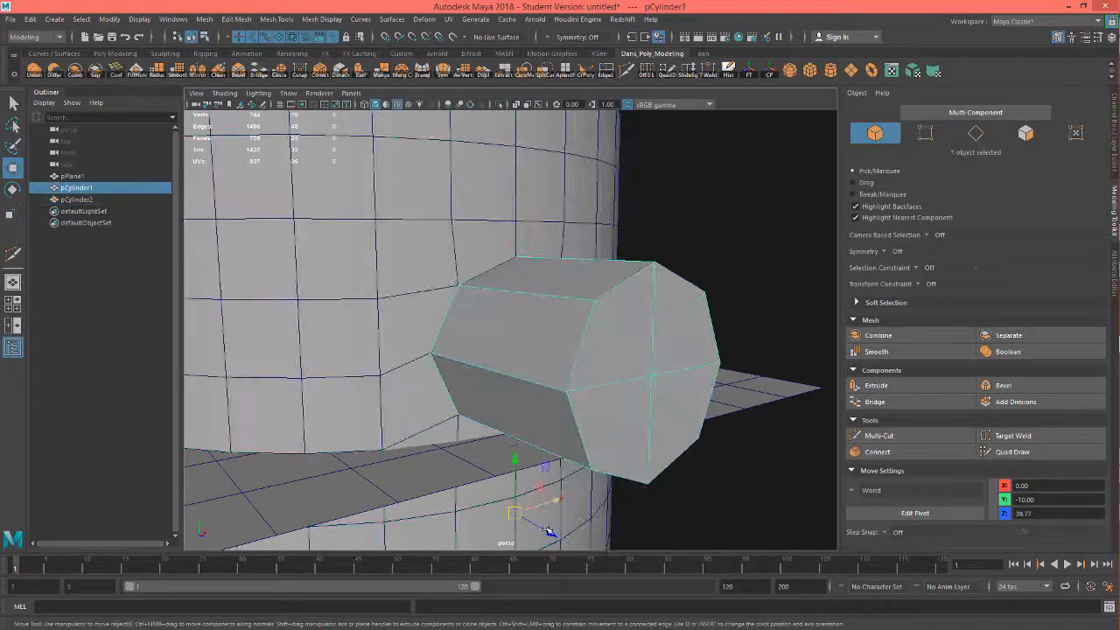
{"action": "left_click_drag", "start_coordinate": [555, 502], "coordinate": [803, 405]}
Step: Raise the vertex inside the octagonal outline on the large cylinder until it is level with the side corners
{"action": "left_click_drag", "start_coordinate": [439, 403], "coordinate": [418, 367], "text": "alt"}
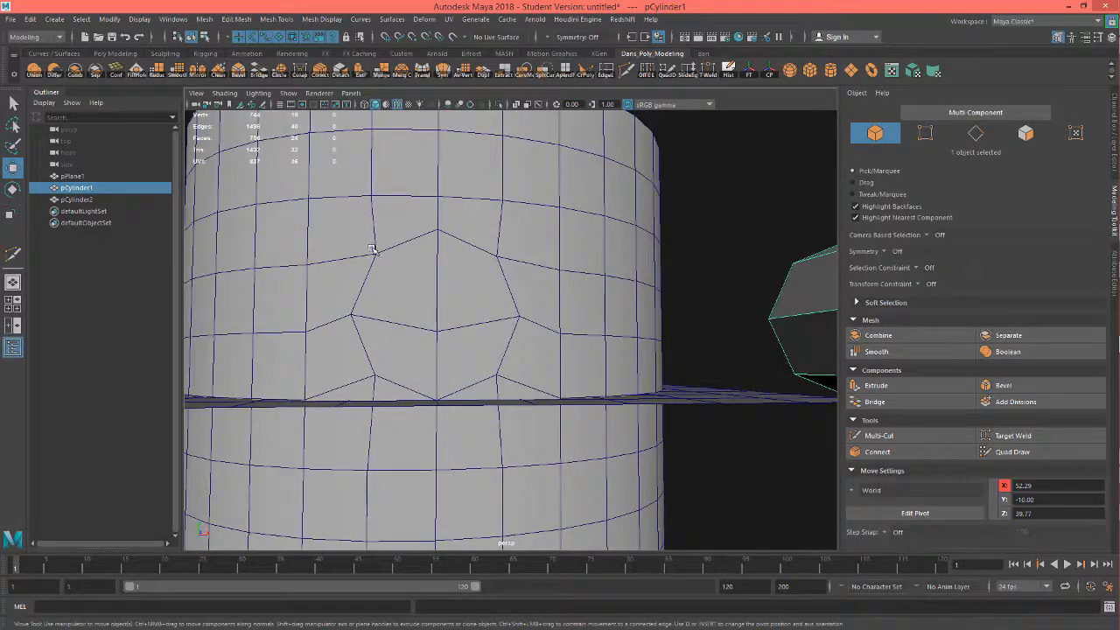
{"action": "right_click_drag", "start_coordinate": [372, 250], "coordinate": [319, 251]}
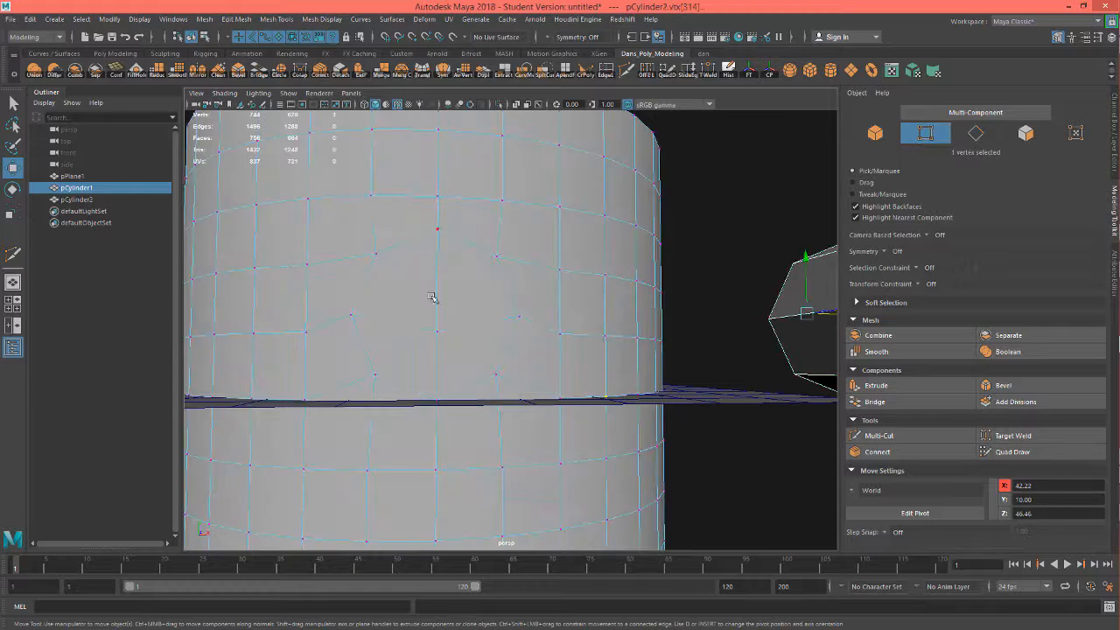
{"action": "left_click", "coordinate": [440, 334]}
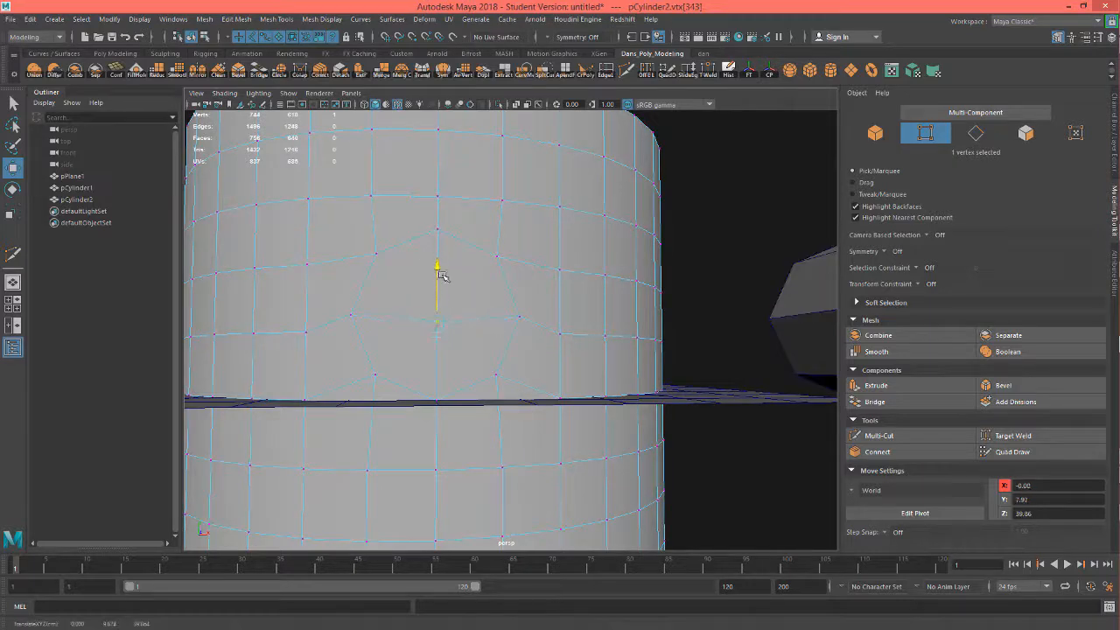
Step: Lower the octagon's nine vertices together to about Y 7.8 and delete the faces inside the outline
{"action": "key", "text": "shift+period"}
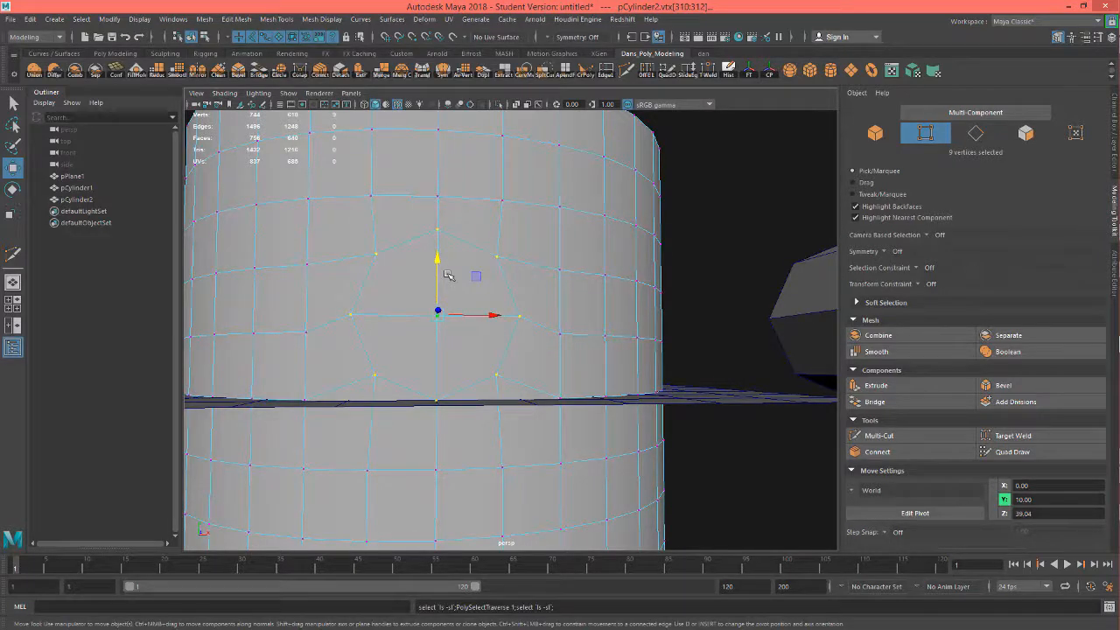
{"action": "left_click_drag", "start_coordinate": [438, 260], "coordinate": [483, 292]}
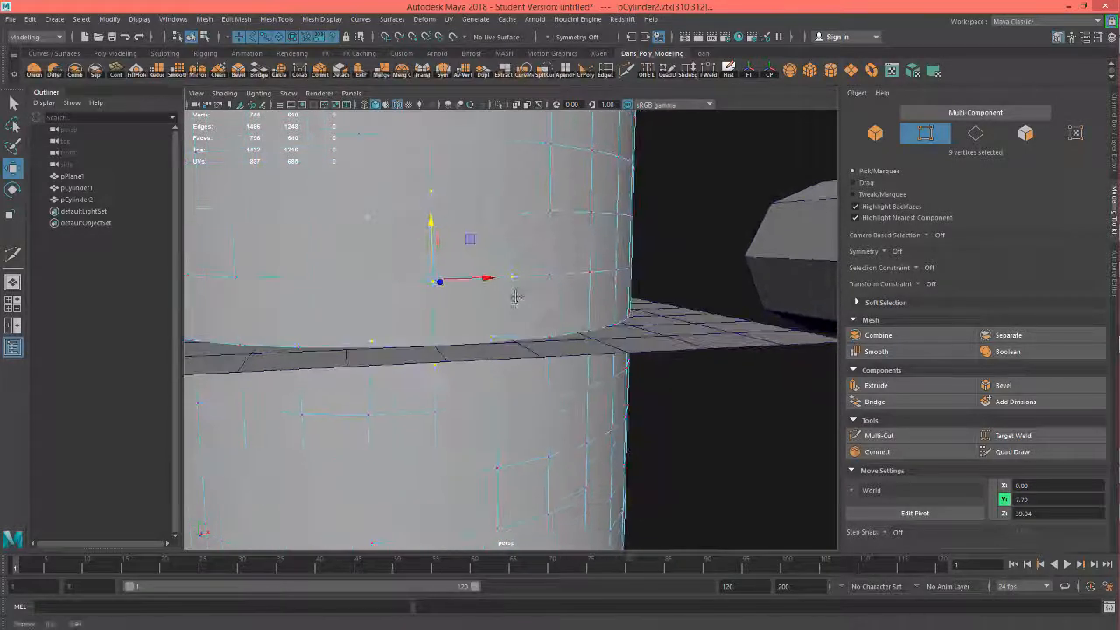
{"action": "right_click_drag", "start_coordinate": [468, 309], "coordinate": [462, 312], "text": "ctrl"}
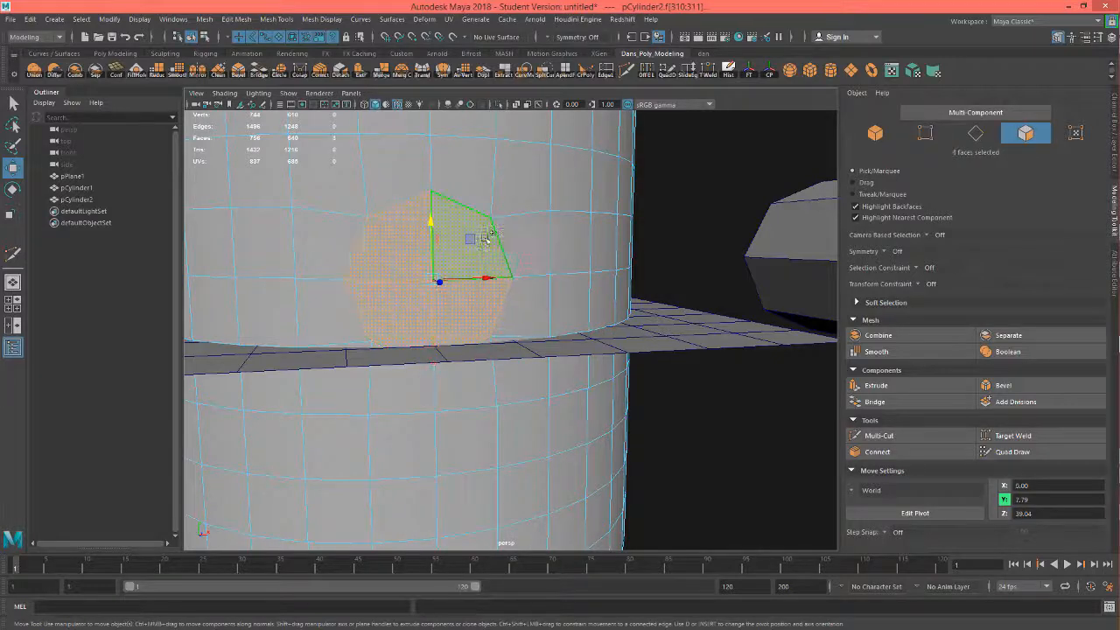
{"action": "key", "text": "Delete"}
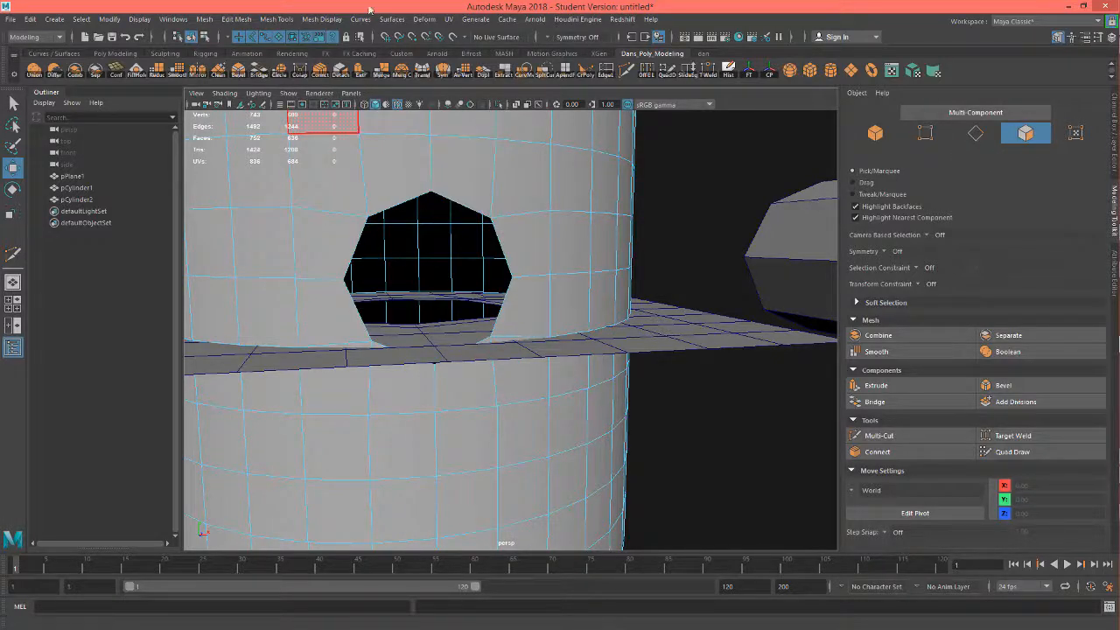
Step: Cut a closed supporting edge ring around the octagonal hole with Multi-Cut, placing points 10% along the surrounding edges
{"action": "left_click", "coordinate": [596, 86]}
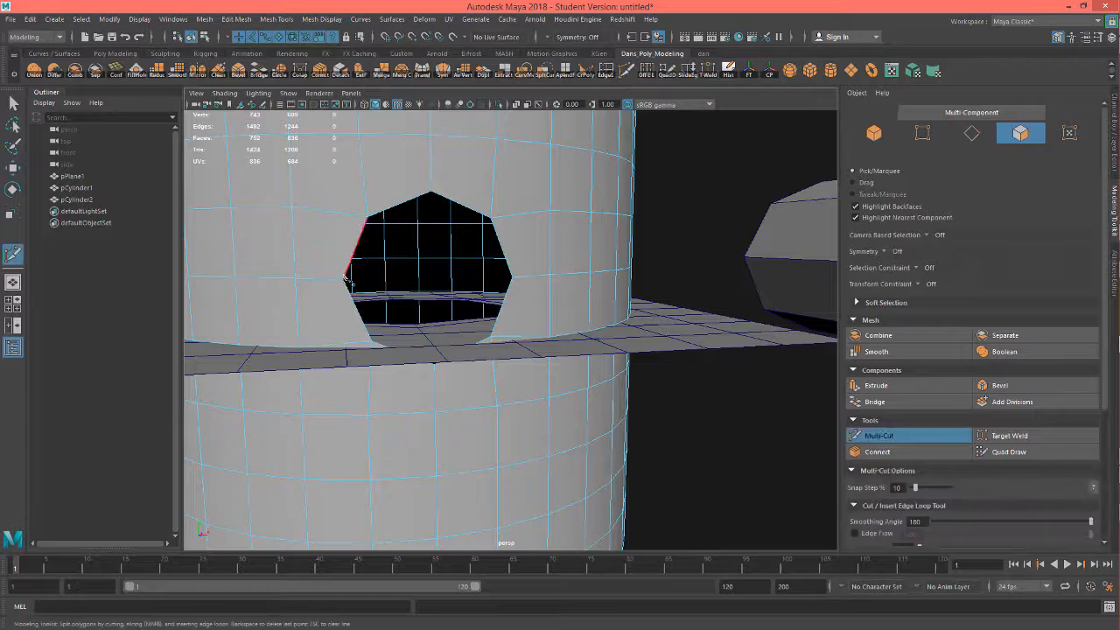
{"action": "left_click", "coordinate": [340, 264]}
{"action": "left_click", "coordinate": [368, 208]}
{"action": "left_click", "coordinate": [491, 209]}
{"action": "left_click_drag", "start_coordinate": [502, 218], "coordinate": [500, 218]}
{"action": "left_click_drag", "start_coordinate": [528, 279], "coordinate": [495, 340]}
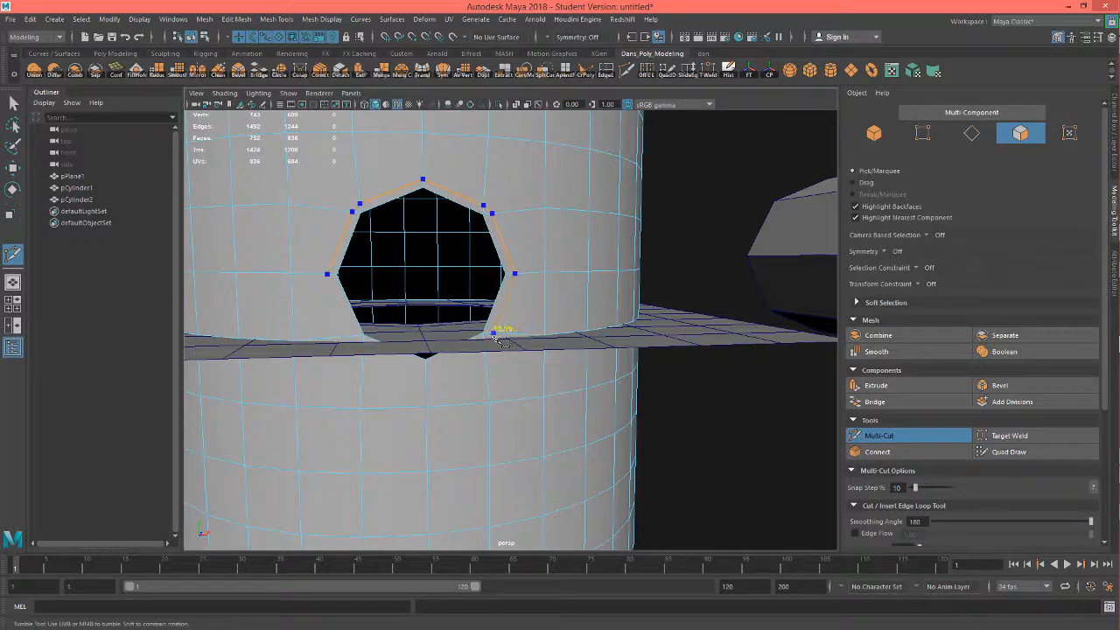
{"action": "left_click", "coordinate": [493, 334]}
{"action": "left_click", "coordinate": [485, 343]}
{"action": "left_click", "coordinate": [423, 368]}
{"action": "left_click", "coordinate": [356, 338]}
{"action": "left_click", "coordinate": [327, 275]}
{"action": "scroll", "coordinate": [542, 296], "scroll_direction": "up", "scroll_amount": 4}
{"action": "middle_click_drag", "start_coordinate": [477, 136], "coordinate": [462, 212], "text": "alt"}
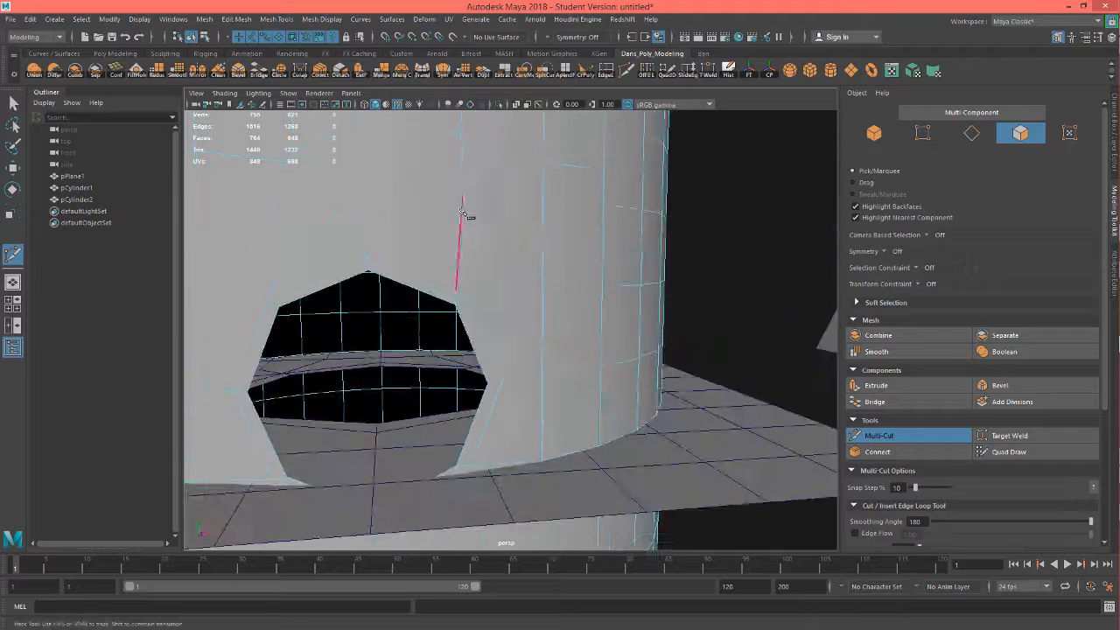
{"action": "left_click", "coordinate": [462, 211], "text": "ctrl"}
{"action": "mouse_move", "coordinate": [457, 313]}
{"action": "left_mouse_down", "text": "alt"}
{"action": "mouse_move", "coordinate": [455, 302]}
{"action": "mouse_move", "coordinate": [463, 320]}
{"action": "left_mouse_up", "text": "alt"}
{"action": "middle_click_drag", "start_coordinate": [468, 319], "coordinate": [487, 322], "text": "alt"}
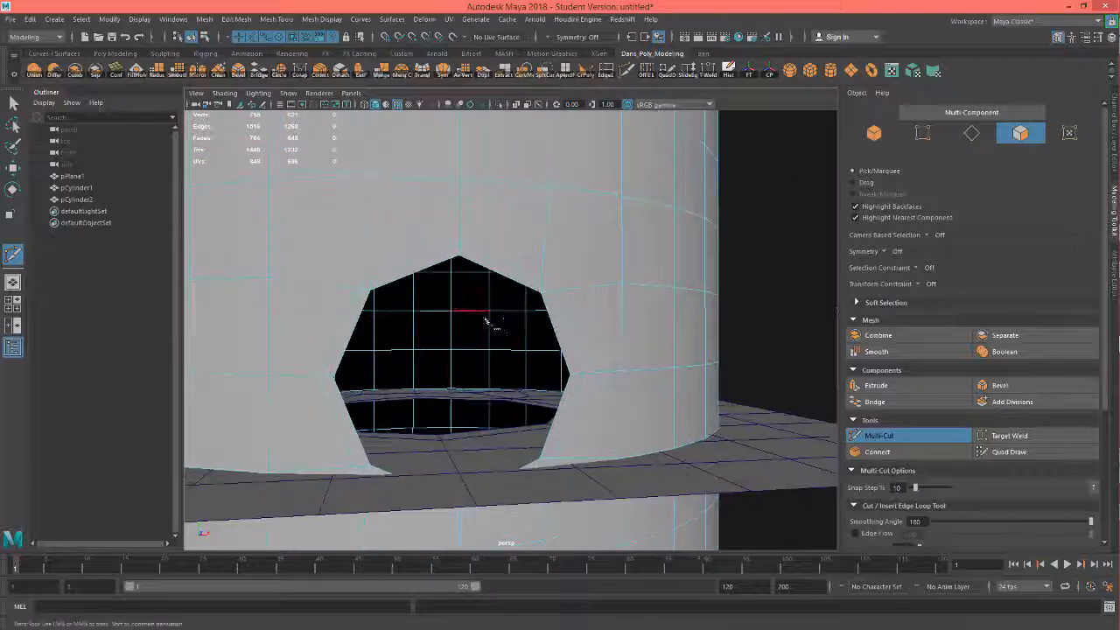
{"action": "right_click_drag", "start_coordinate": [541, 304], "coordinate": [656, 286], "text": "alt"}
{"action": "left_click_drag", "start_coordinate": [657, 286], "coordinate": [653, 290], "text": "alt"}
{"action": "left_click", "coordinate": [576, 271]}
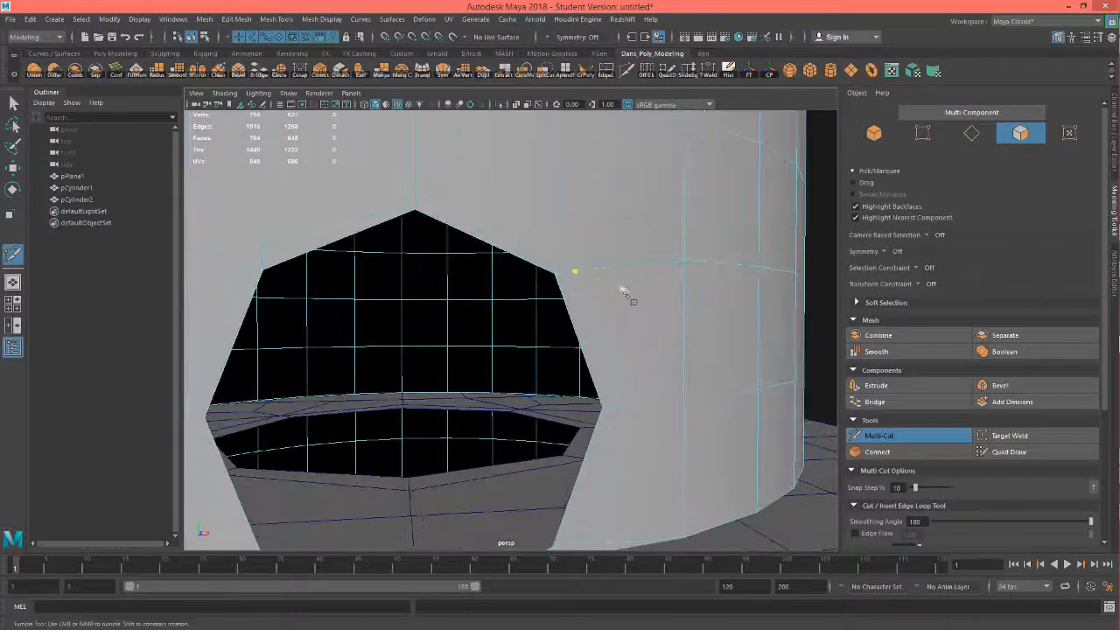
{"action": "key", "text": "w"}
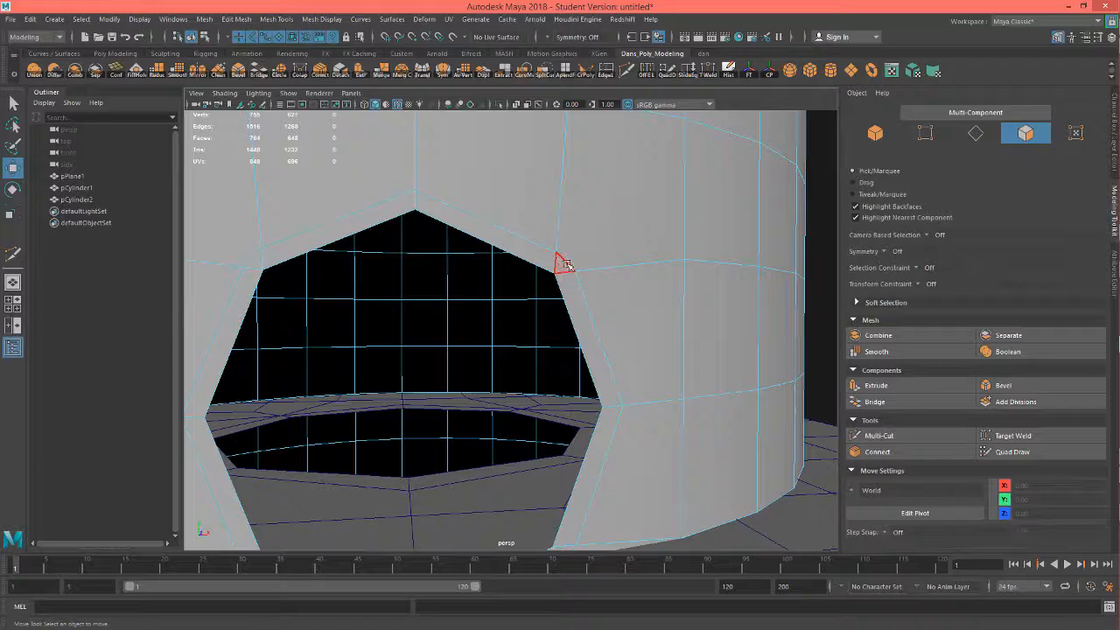
Step: Collapse the four short diagonal edges that cut across the hole's corners between the supporting ring's points
{"action": "right_click_drag", "start_coordinate": [565, 263], "coordinate": [567, 238]}
{"action": "left_click", "coordinate": [567, 256]}
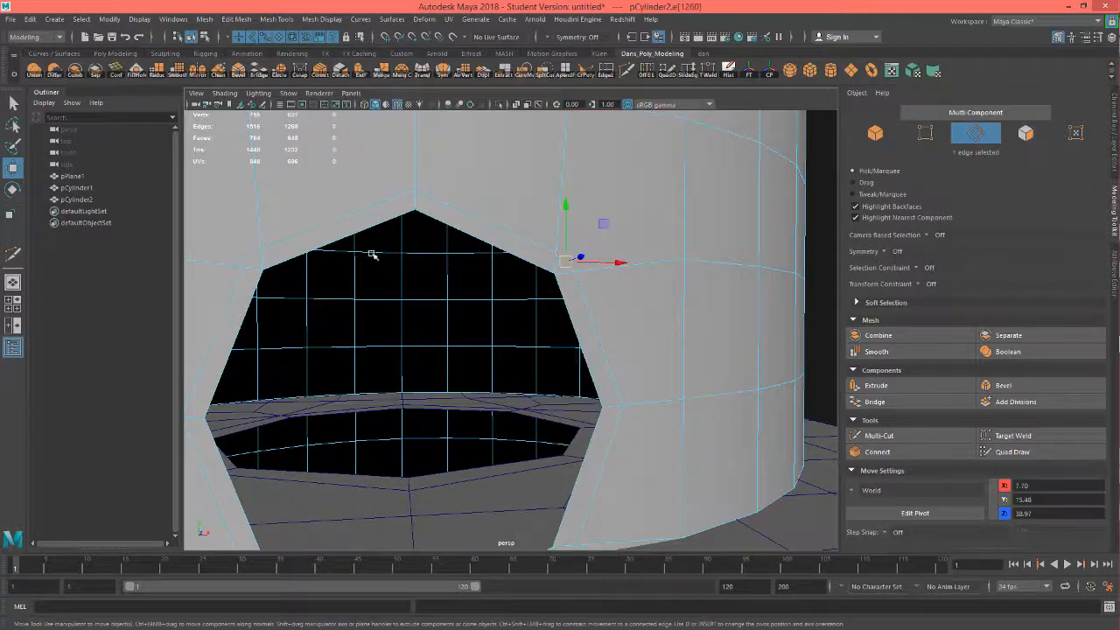
{"action": "left_click", "coordinate": [249, 261], "text": "shift"}
{"action": "middle_click_drag", "start_coordinate": [363, 276], "coordinate": [464, 145], "text": "alt"}
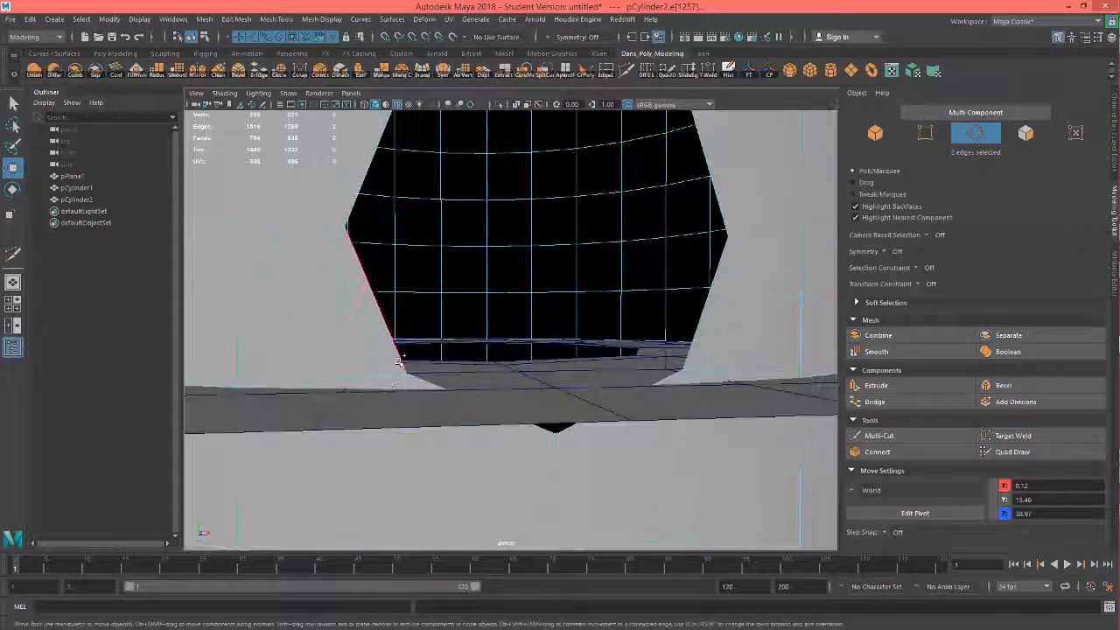
{"action": "left_click", "coordinate": [390, 386], "text": "shift"}
{"action": "left_click", "coordinate": [701, 380], "text": "shift"}
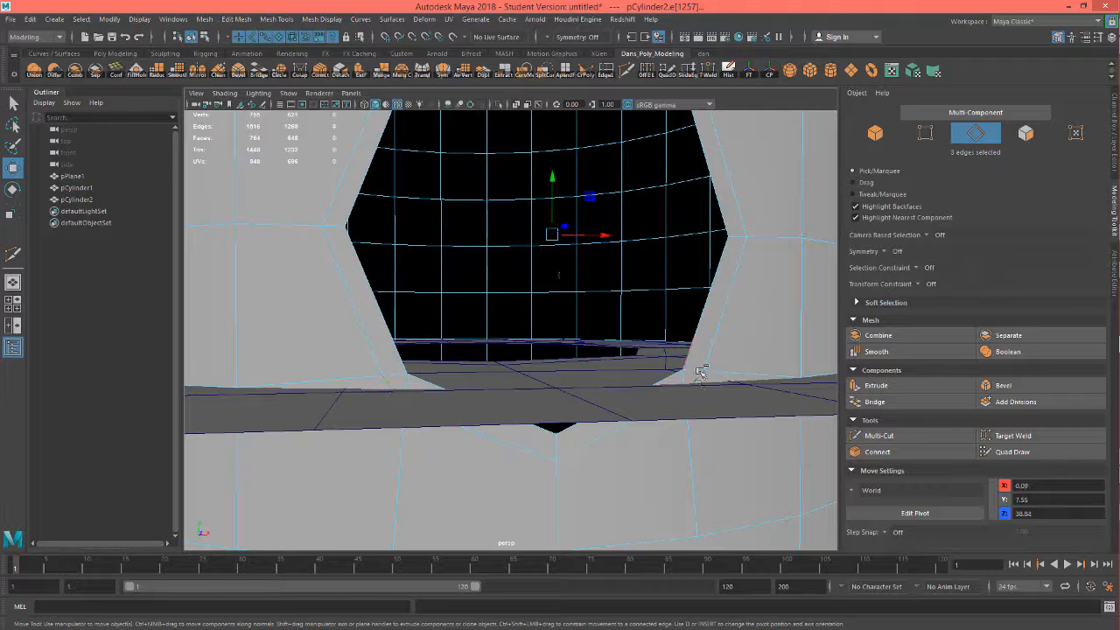
{"action": "scroll", "coordinate": [590, 295], "scroll_direction": "down", "scroll_amount": 3}
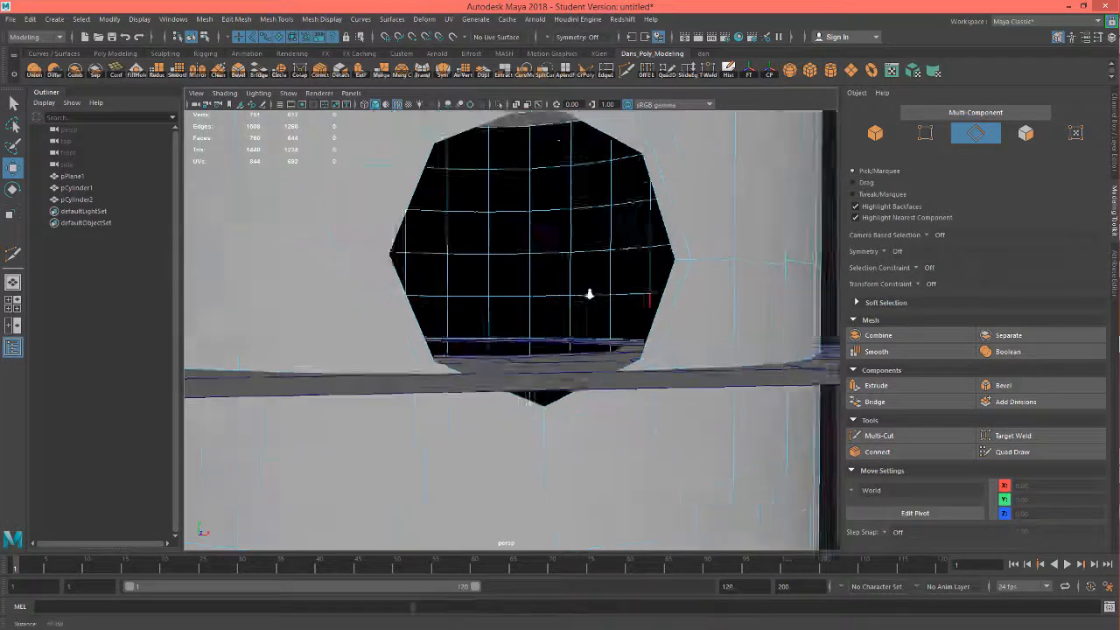
Step: Preview the large cylinder smoothed and examine the hole and surrounding wall from several angles
{"action": "mouse_move", "coordinate": [590, 295]}
{"action": "left_mouse_down", "text": "alt"}
{"action": "mouse_move", "coordinate": [570, 297]}
{"action": "mouse_move", "coordinate": [588, 294]}
{"action": "left_mouse_up", "text": "alt"}
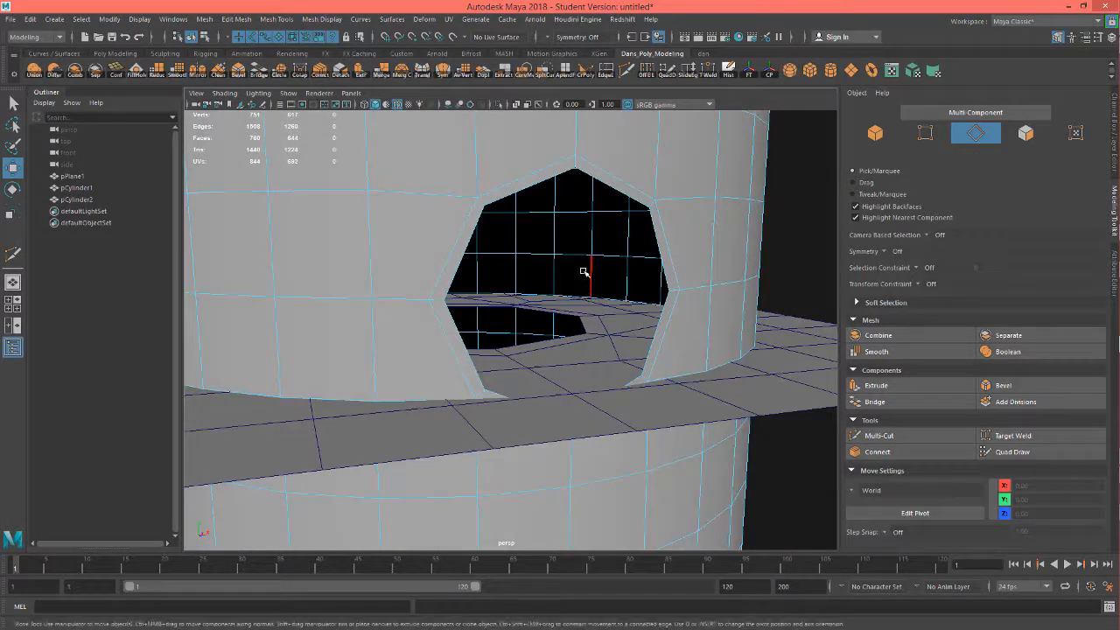
{"action": "mouse_move", "coordinate": [652, 265]}
{"action": "left_mouse_down", "text": "alt"}
{"action": "mouse_move", "coordinate": [744, 268]}
{"action": "mouse_move", "coordinate": [513, 283]}
{"action": "mouse_move", "coordinate": [660, 268]}
{"action": "left_mouse_up", "text": "alt"}
{"action": "right_click_drag", "start_coordinate": [623, 264], "coordinate": [501, 261], "text": "alt"}
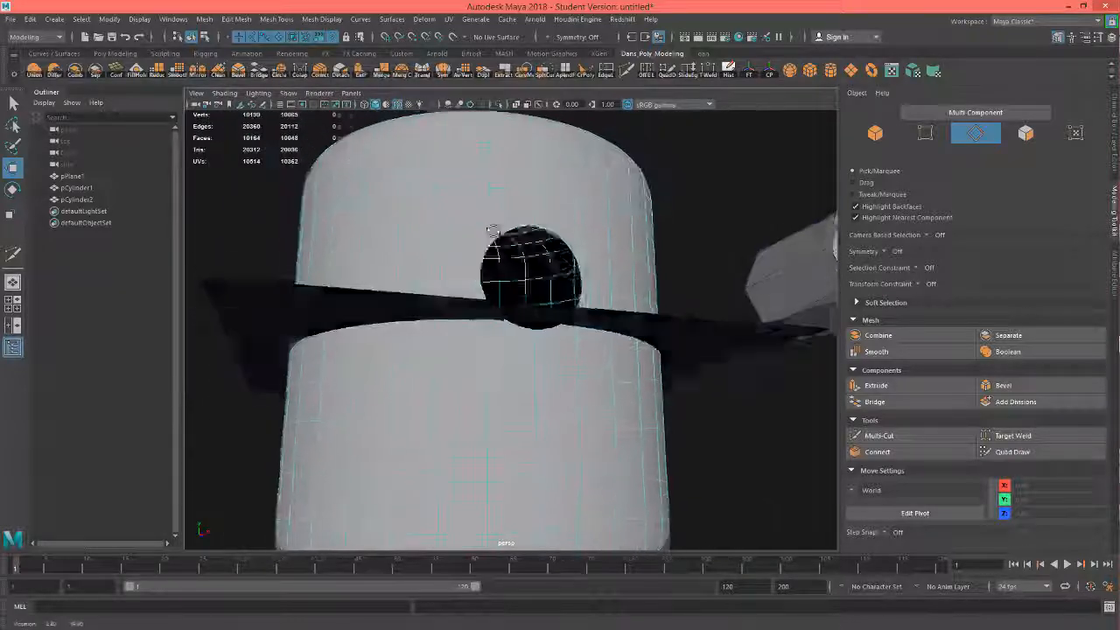
{"action": "left_click_drag", "start_coordinate": [492, 232], "coordinate": [472, 259], "text": "alt"}
{"action": "left_click_drag", "start_coordinate": [648, 368], "coordinate": [552, 378], "text": "alt"}
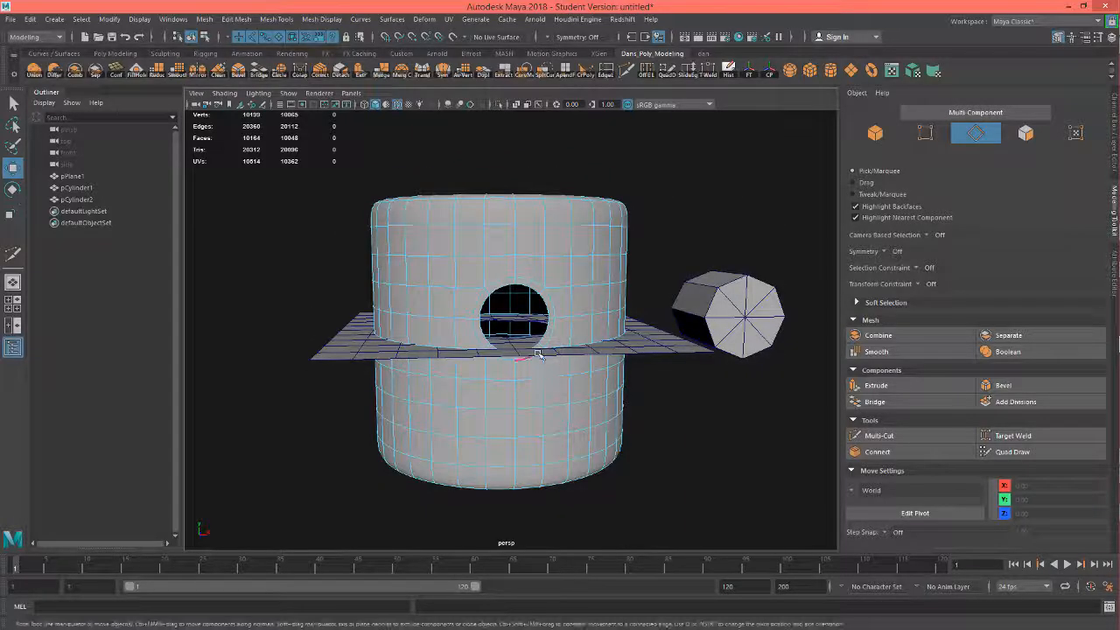
{"action": "scroll", "coordinate": [540, 355], "scroll_direction": "up", "scroll_amount": 5}
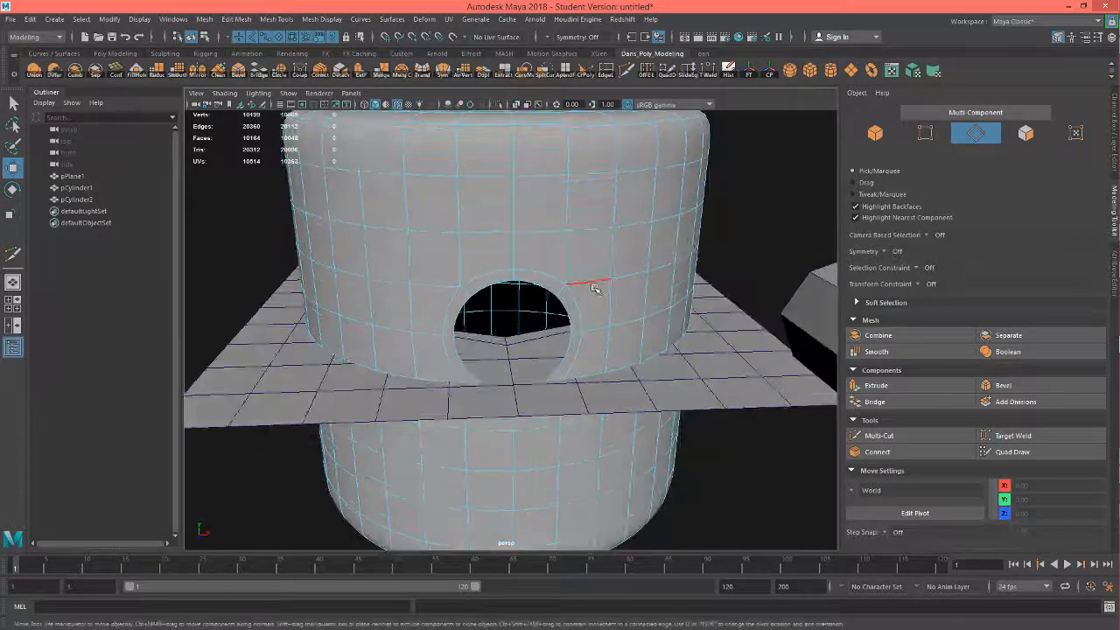
{"action": "left_click_drag", "start_coordinate": [471, 317], "coordinate": [597, 288], "text": "alt"}
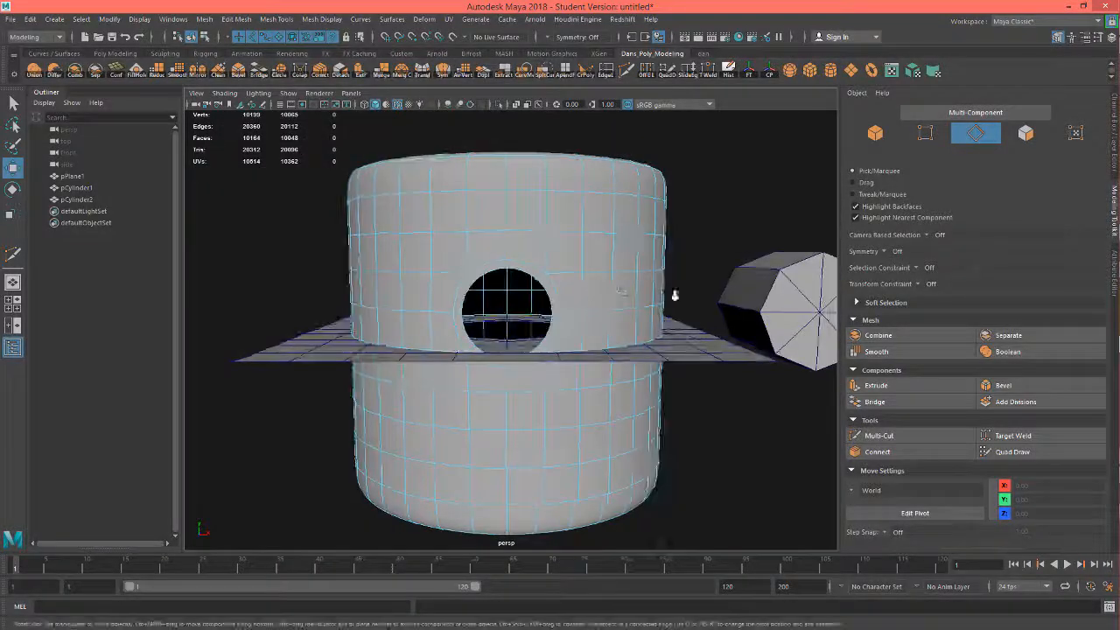
{"action": "left_click_drag", "start_coordinate": [701, 304], "coordinate": [550, 294], "text": "alt"}
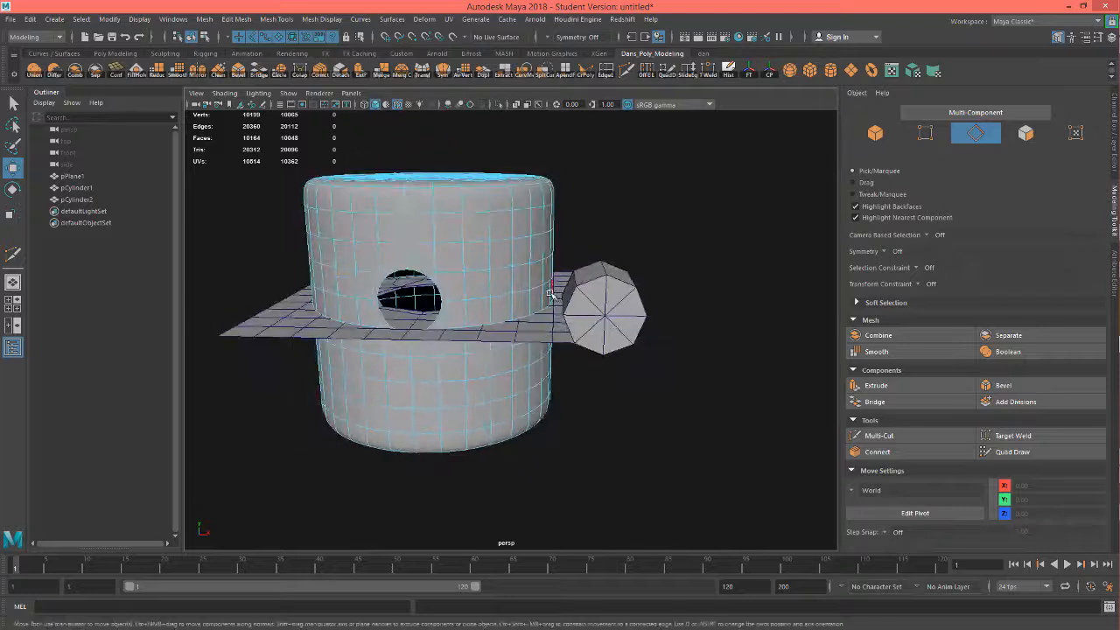
Step: Move the octagonal guide cylinder further along positive X and the holed cylinder along negative X, clear of the plane
{"action": "key", "text": "F8"}
{"action": "left_click", "coordinate": [616, 293]}
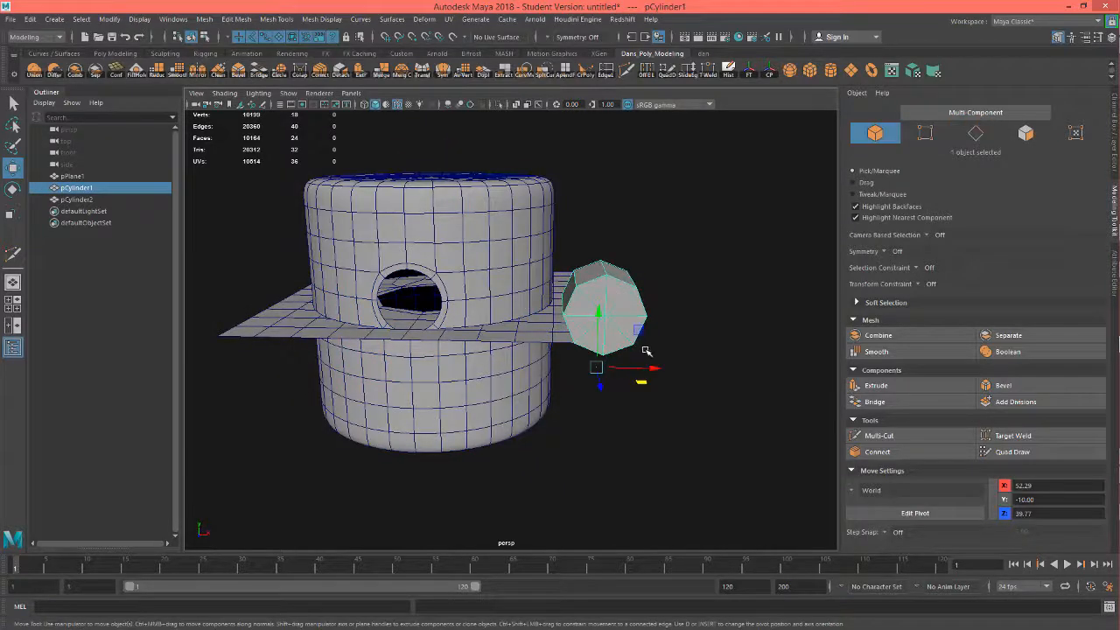
{"action": "left_click_drag", "start_coordinate": [654, 366], "coordinate": [842, 366]}
{"action": "left_click", "coordinate": [496, 263]}
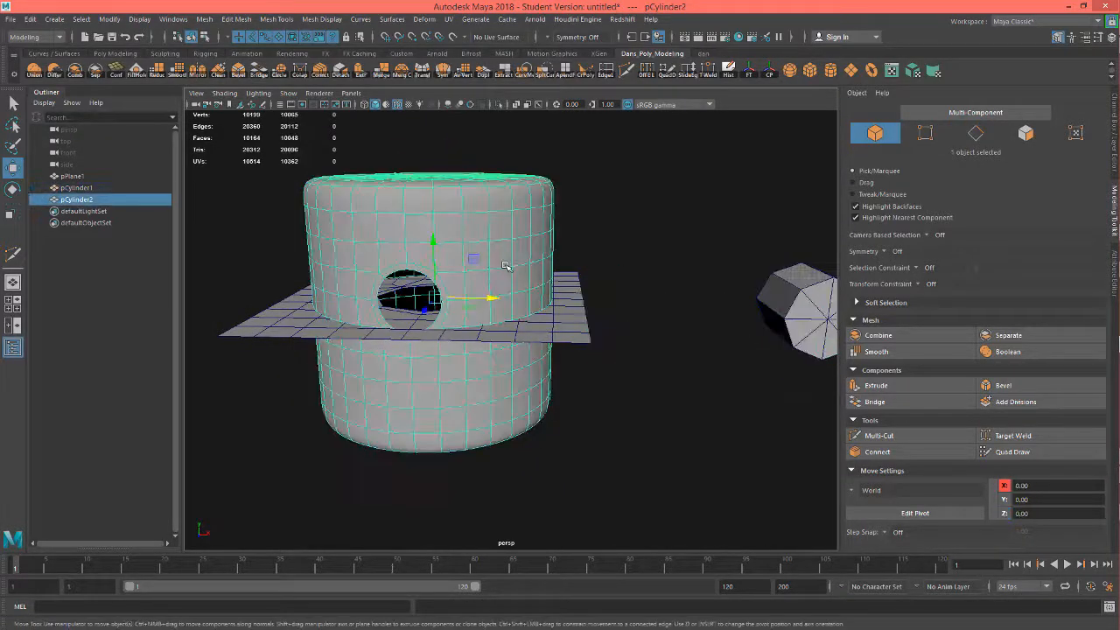
{"action": "key", "text": "f"}
{"action": "left_click_drag", "start_coordinate": [578, 300], "coordinate": [292, 291]}
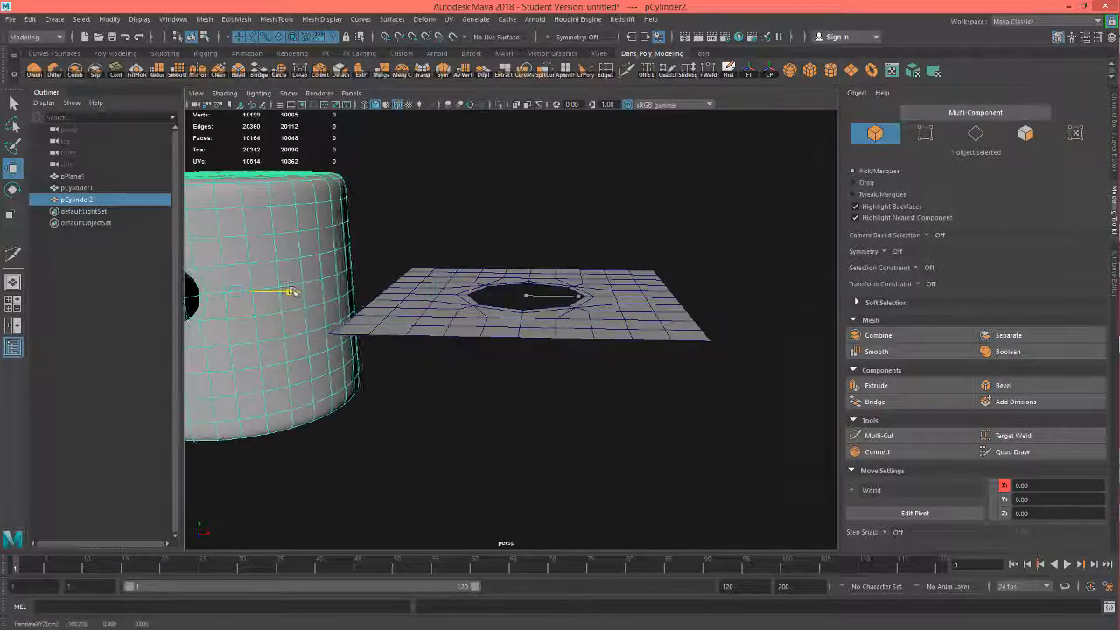
Step: Preview the plane smoothed and compare its hole with the one in the cylinder wall
{"action": "left_click_drag", "start_coordinate": [415, 292], "coordinate": [504, 331], "text": "alt"}
{"action": "middle_click_drag", "start_coordinate": [595, 327], "coordinate": [516, 321], "text": "alt"}
{"action": "left_click", "coordinate": [487, 320]}
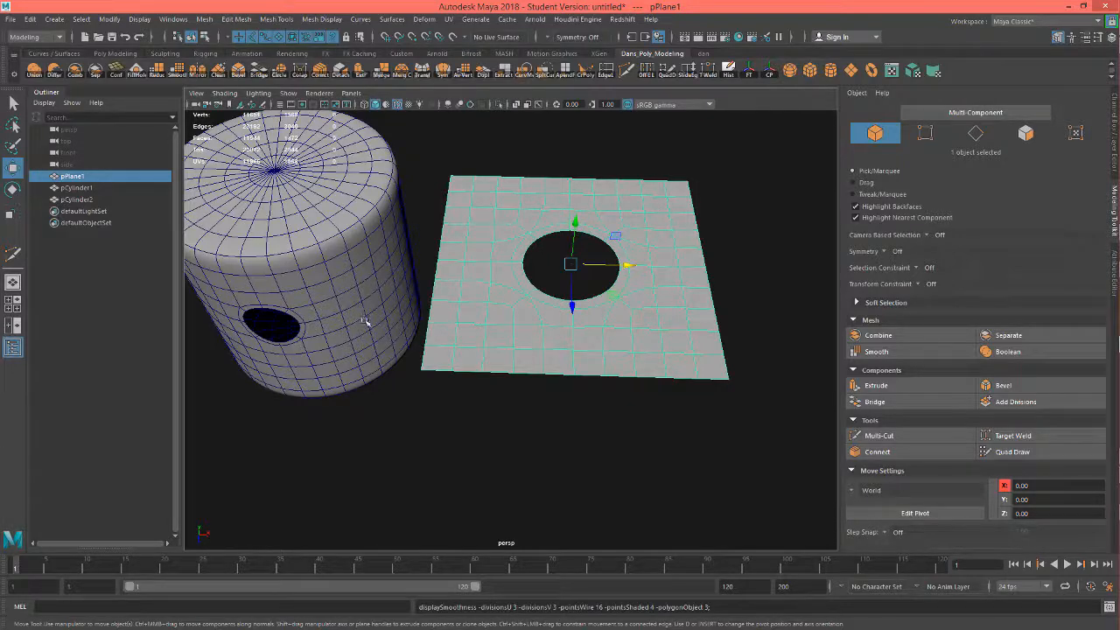
{"action": "left_click_drag", "start_coordinate": [366, 322], "coordinate": [390, 338], "text": "alt"}
{"action": "left_click_drag", "start_coordinate": [338, 289], "coordinate": [336, 277], "text": "alt"}
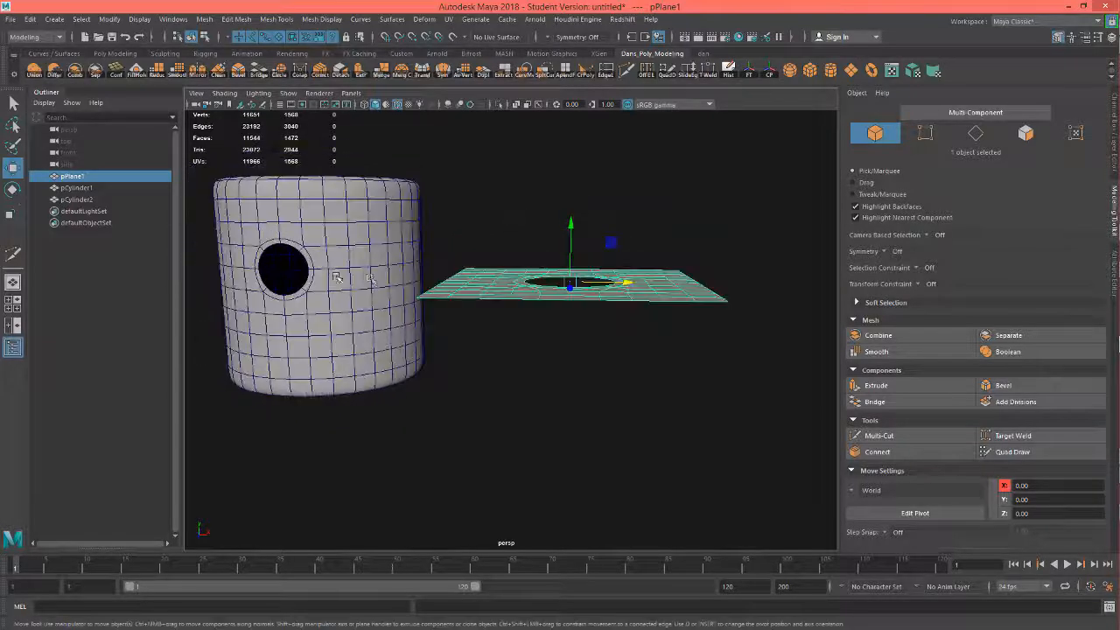